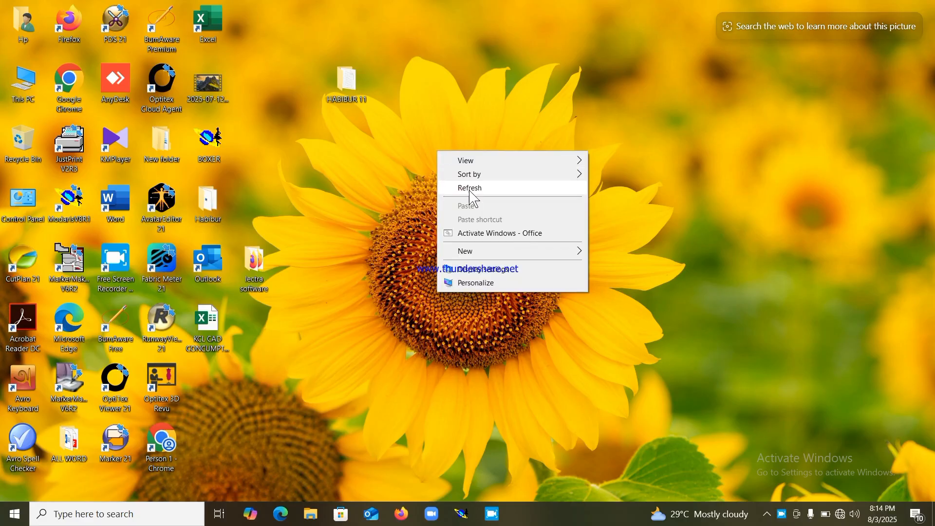
pyautogui.click(467, 188)
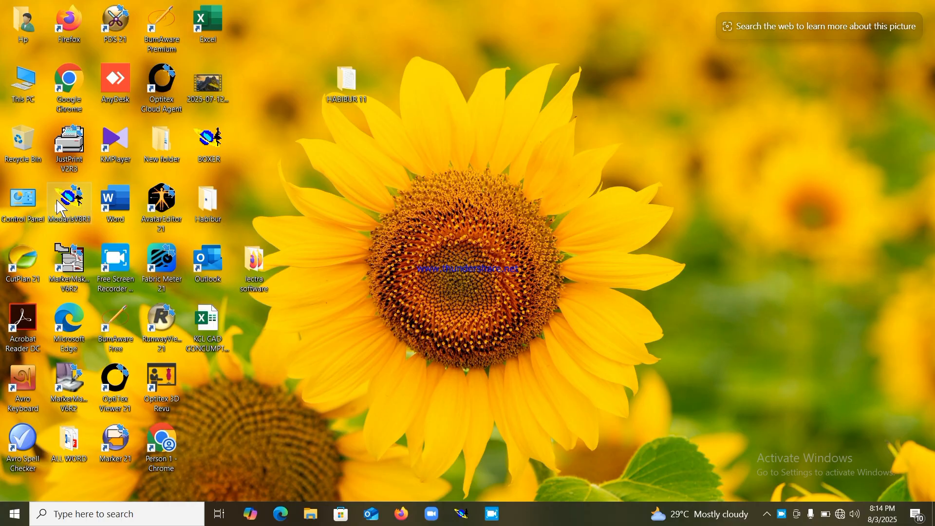
pyautogui.rightClick(358, 173)
pyautogui.click(373, 206)
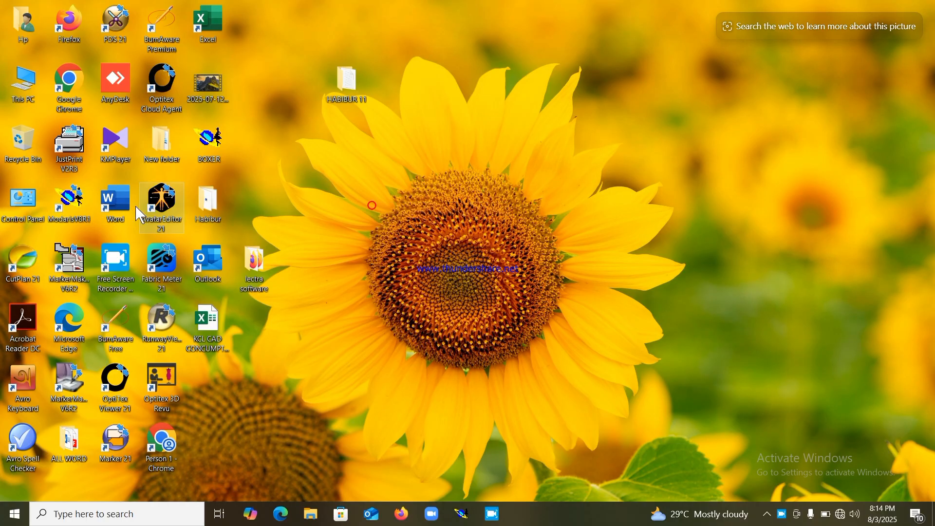
# - Launch ModarisV8R1 and create a new model named 222DOGUF
pyautogui.doubleClick(76, 207)
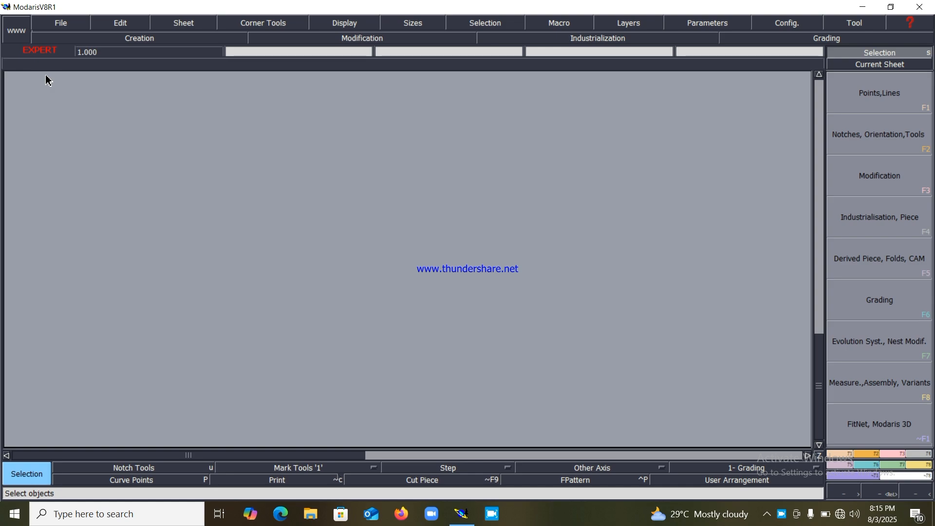
pyautogui.click(60, 22)
pyautogui.click(55, 38)
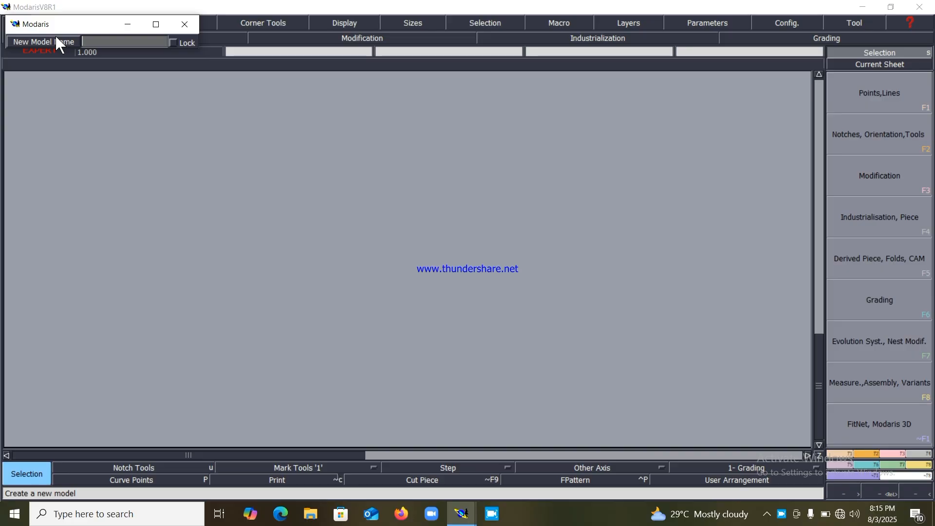
pyautogui.write('222')
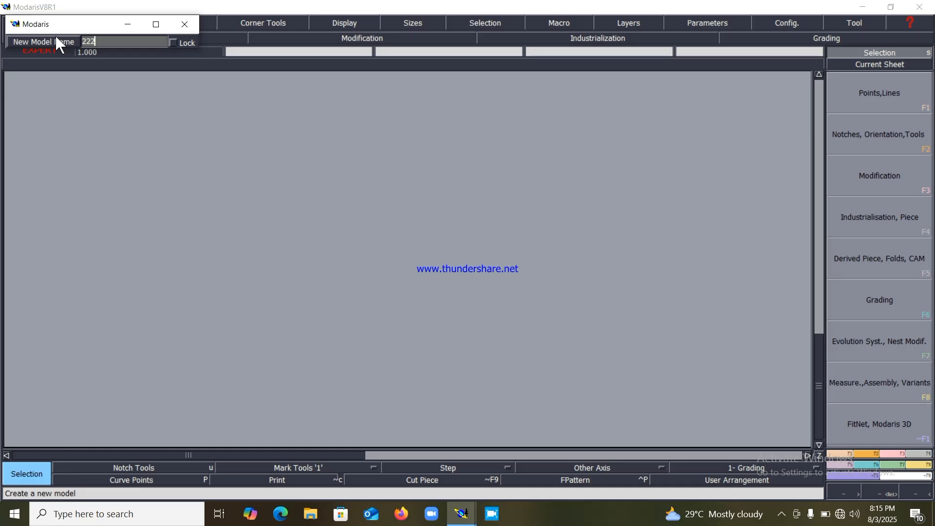
pyautogui.write('DO')
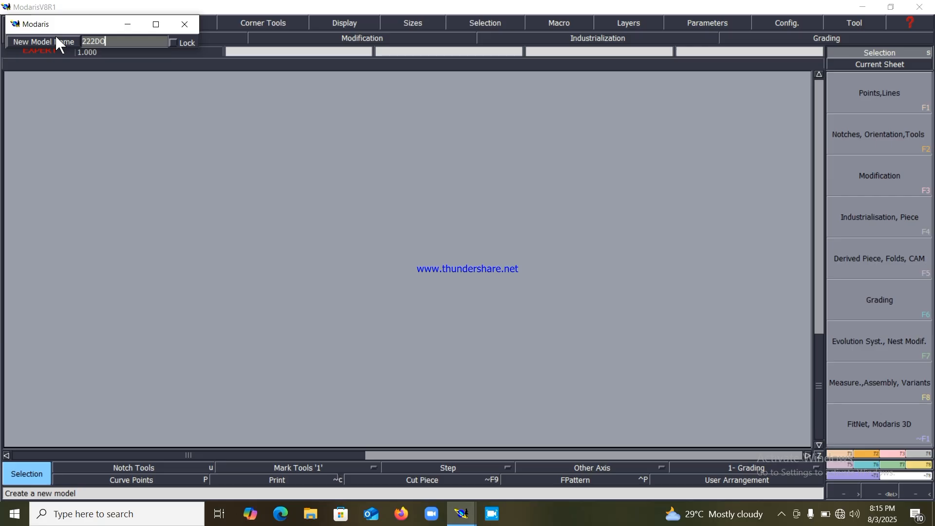
pyautogui.write('GUF')
pyautogui.press('Return')
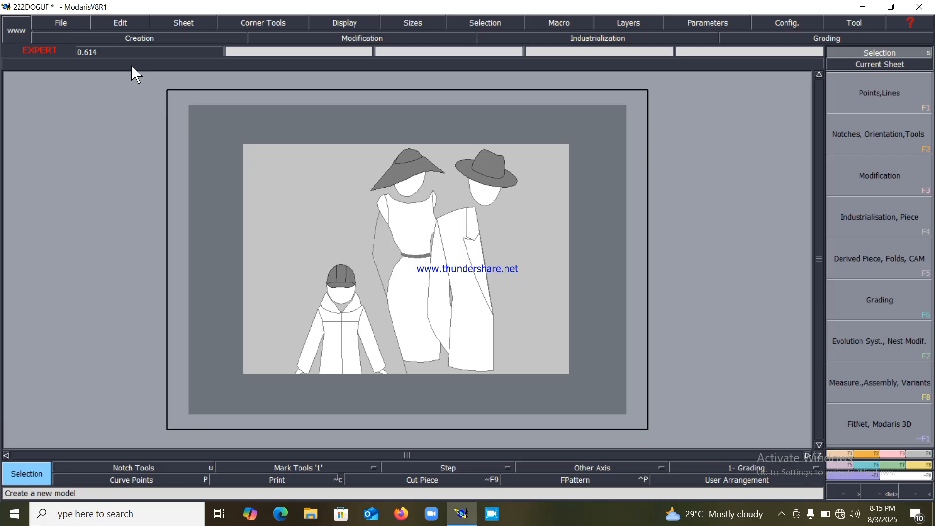
# - Add a new blank sheet to the model and turn on the title block display
pyautogui.click(178, 22)
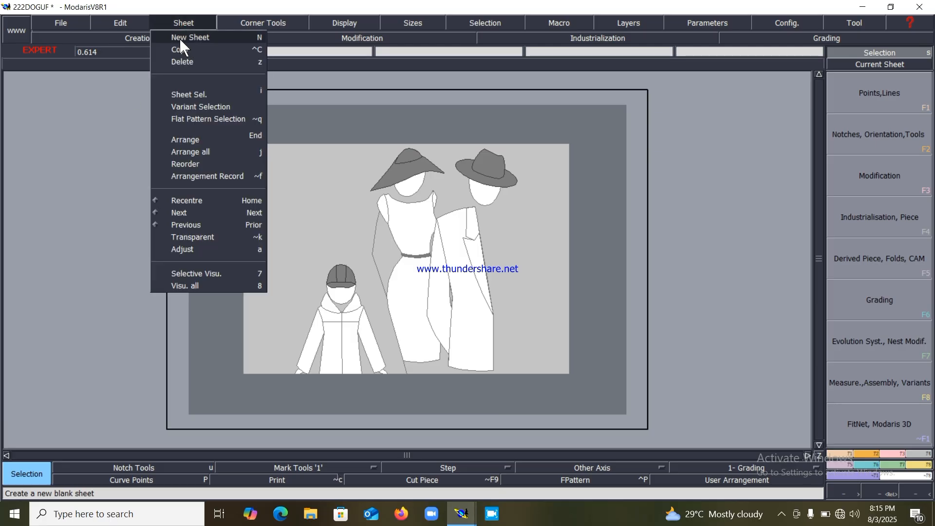
pyautogui.click(180, 39)
pyautogui.click(351, 26)
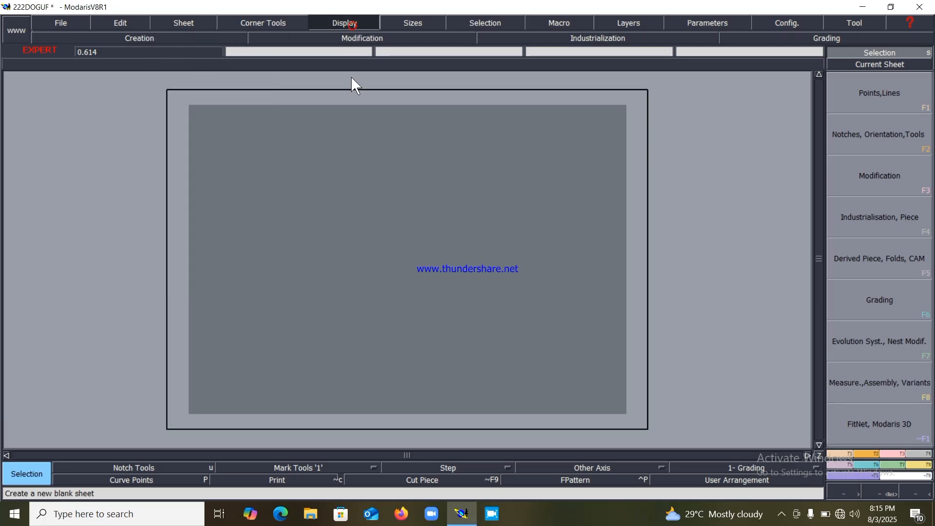
pyautogui.click(362, 361)
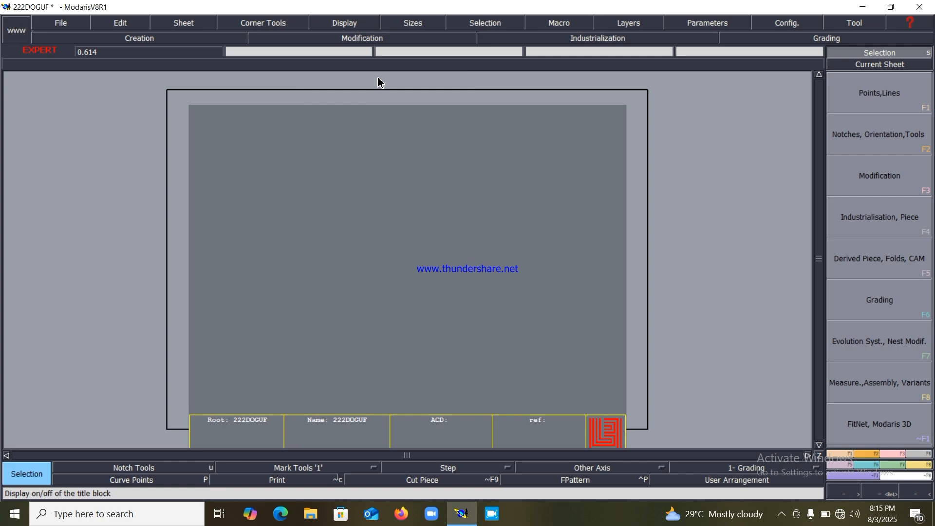
# - Display the size list on the sheets and arrange all sheets in the work area
pyautogui.click(363, 28)
pyautogui.click(349, 278)
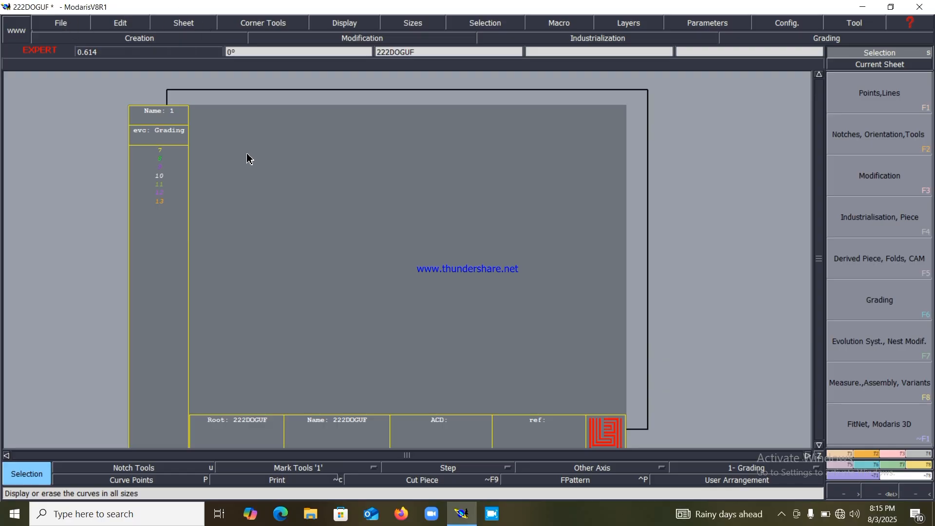
pyautogui.press('j')
# - Rename the base size 10 in the model sheet's size list as M
pyautogui.click(117, 23)
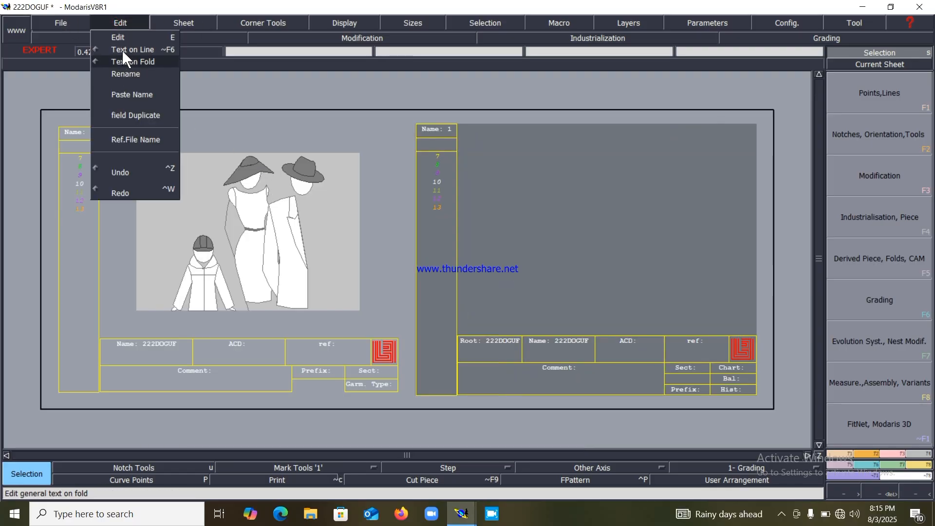
pyautogui.click(122, 37)
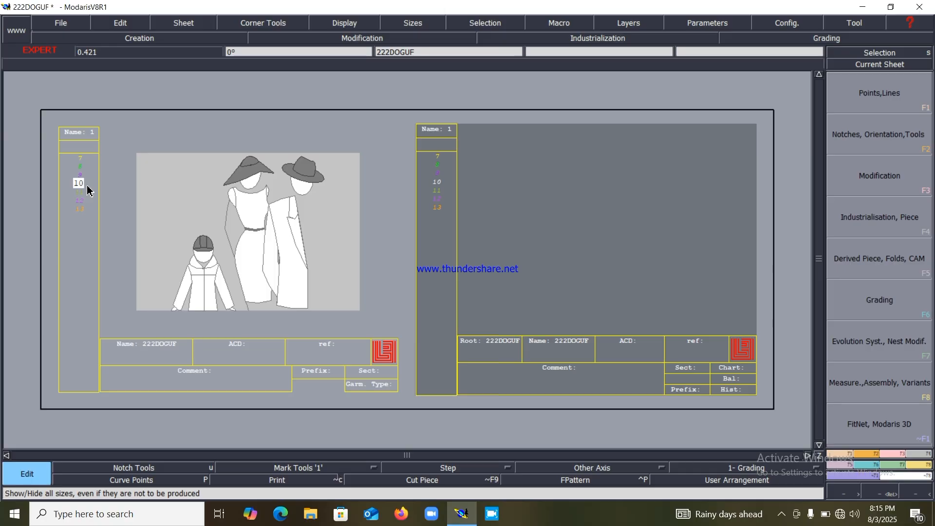
pyautogui.click(87, 187)
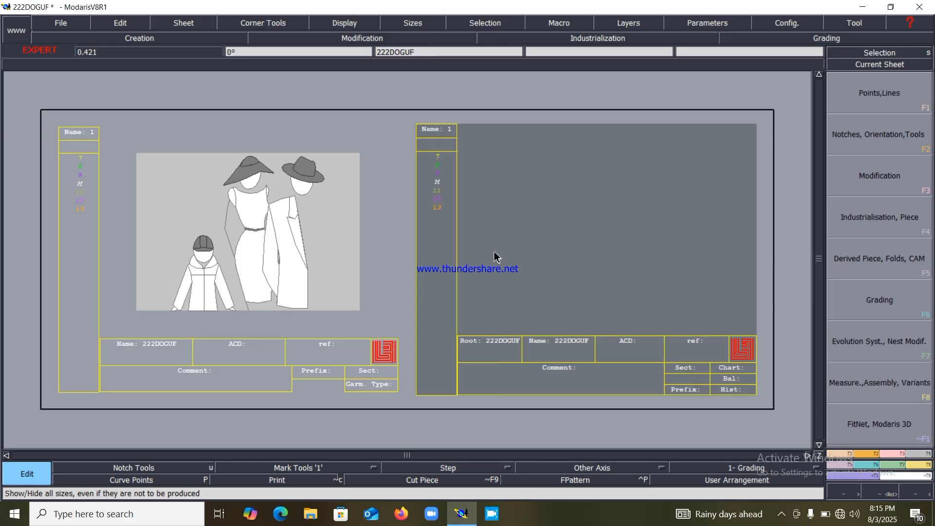
pyautogui.click(498, 254)
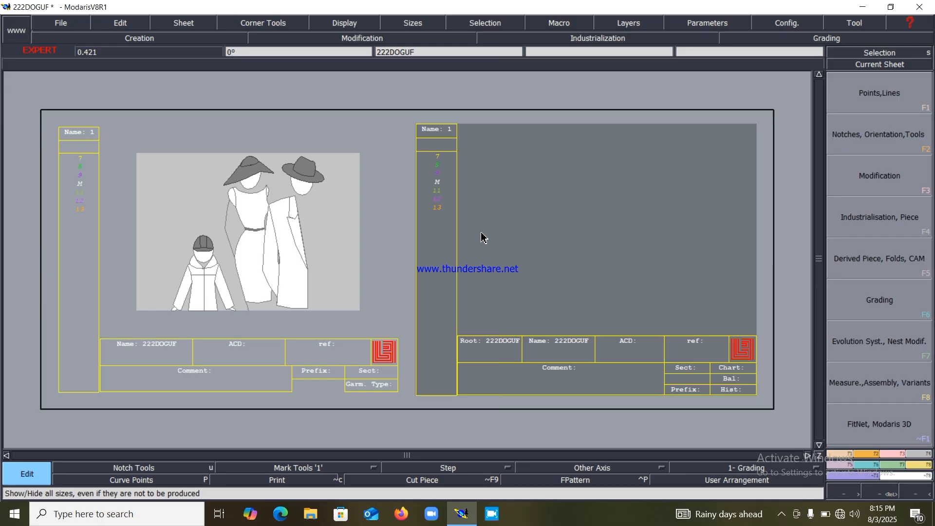
pyautogui.click(60, 25)
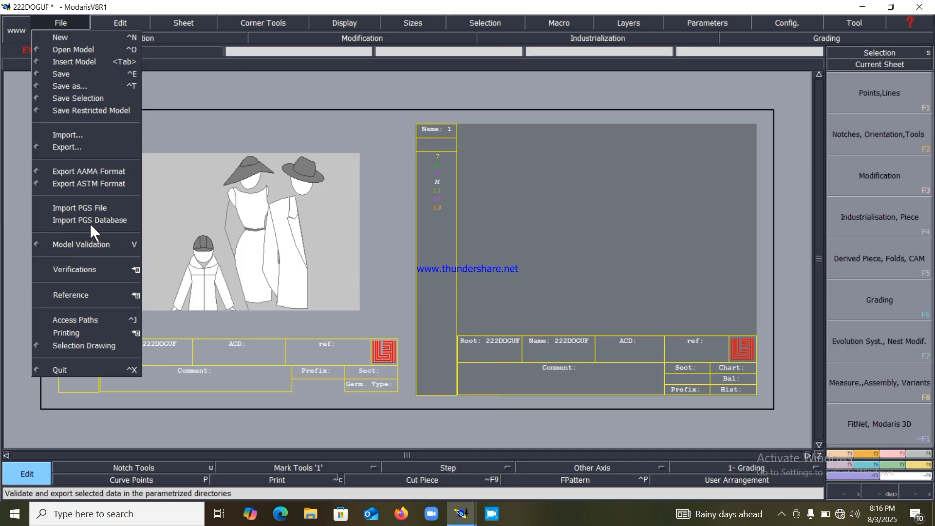
pyautogui.click(501, 243)
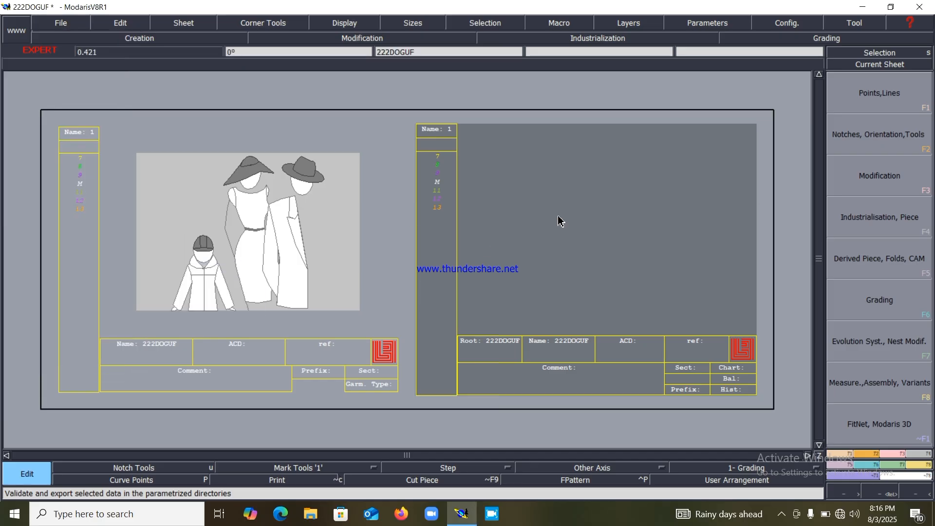
# - Draw a rectangle on the blank sheet with a width of 71 cm and a height of -26 cm
pyautogui.click(866, 454)
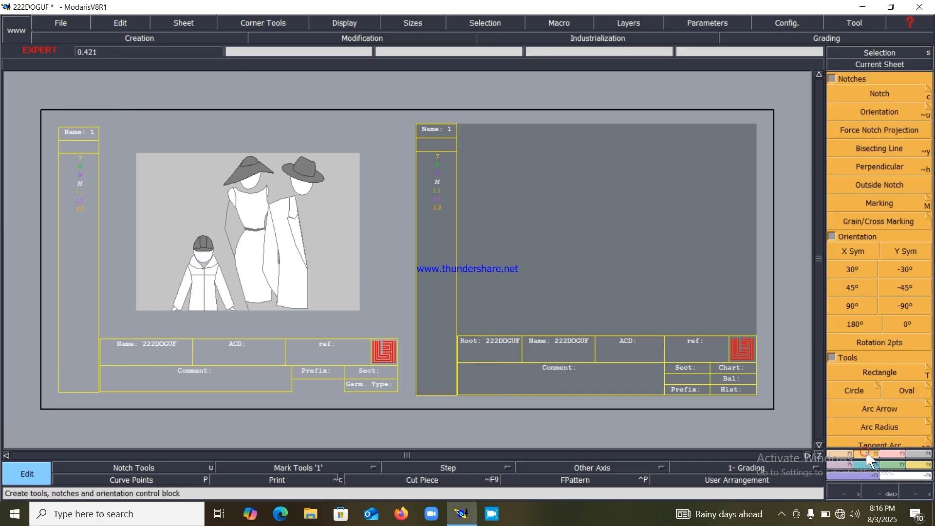
pyautogui.click(885, 373)
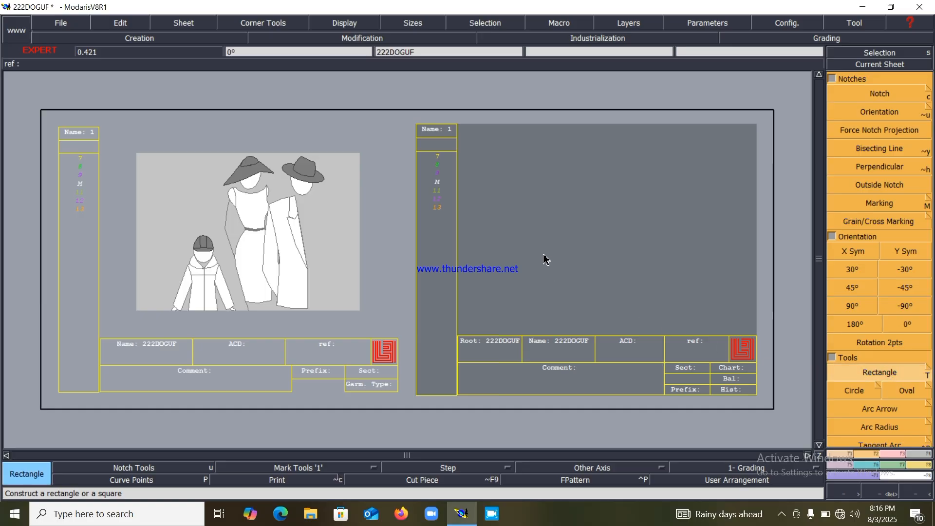
pyautogui.press('Home')
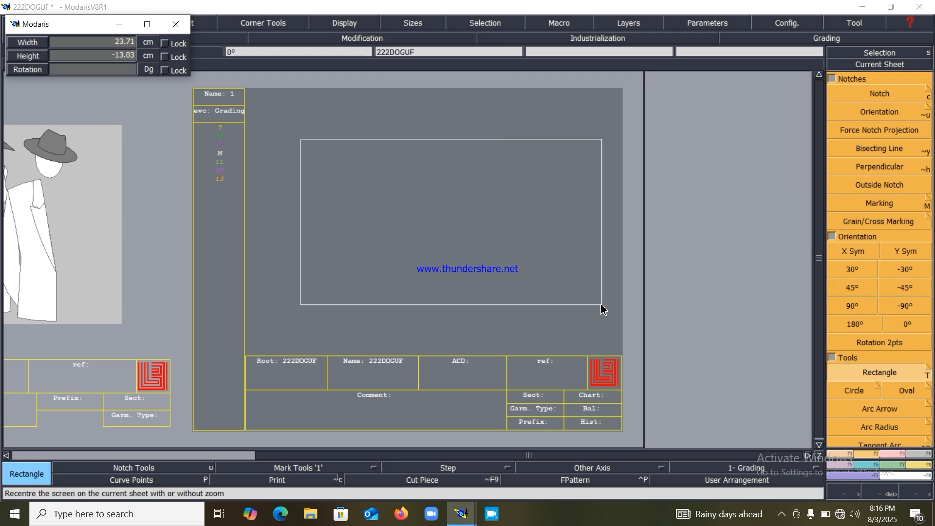
pyautogui.press('Down')
pyautogui.write('71')
pyautogui.press('Down')
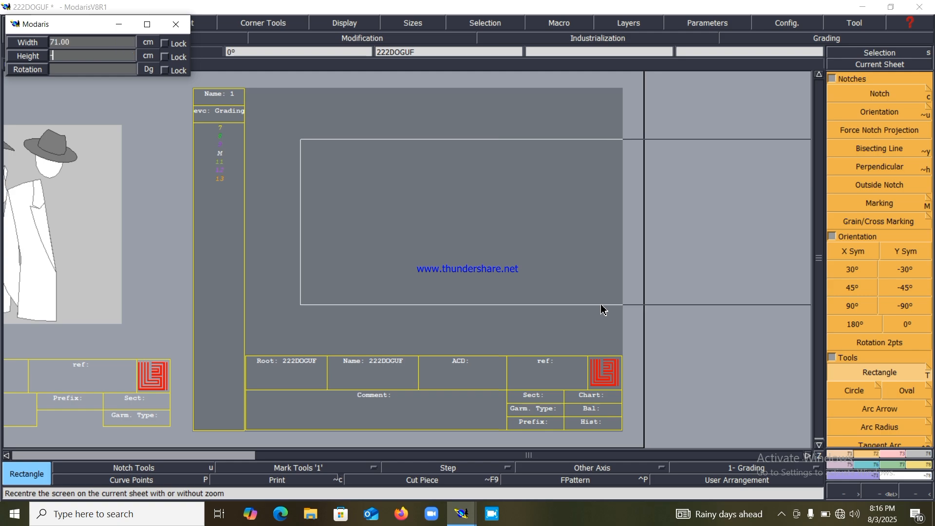
pyautogui.write('-5')
pyautogui.press('BackSpace')
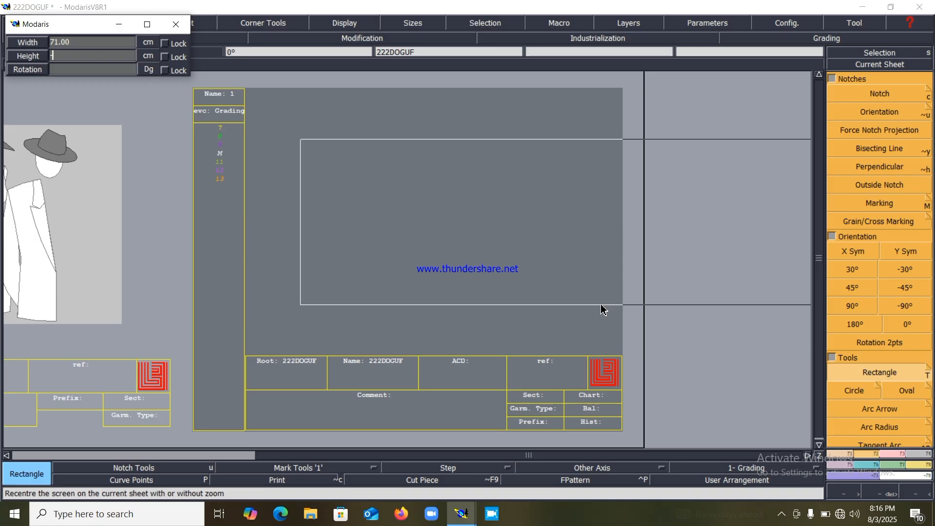
pyautogui.write('26')
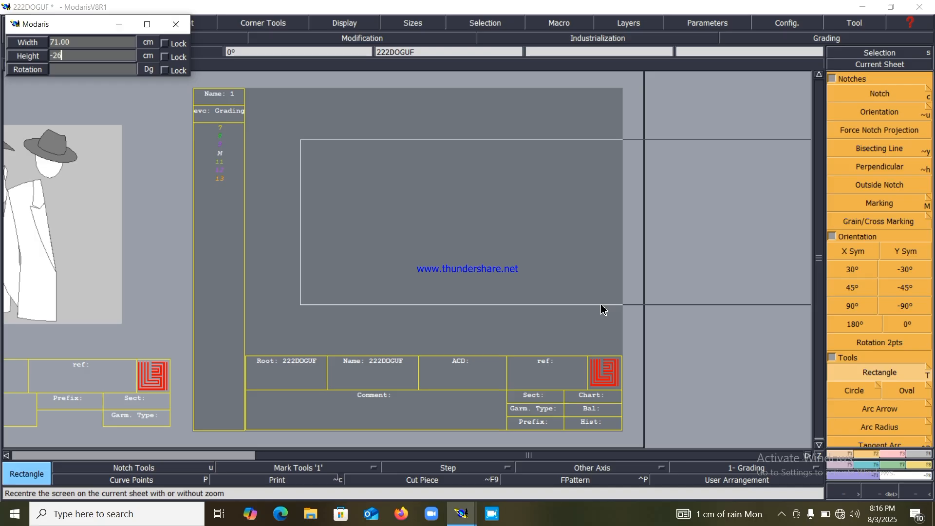
pyautogui.press('Return')
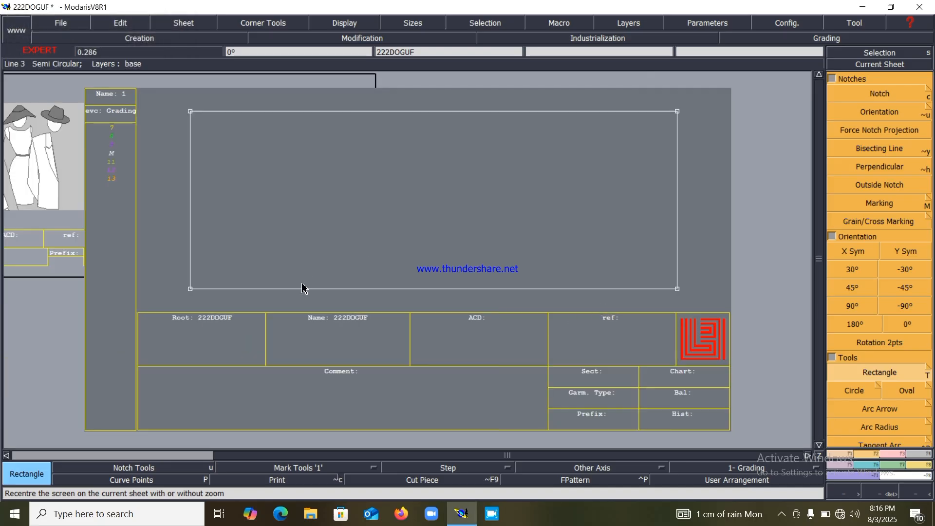
# - Place a developed point on the rectangle's left edge, 8.75 cm up from the lower-left corner
pyautogui.click(856, 459)
pyautogui.click(879, 111)
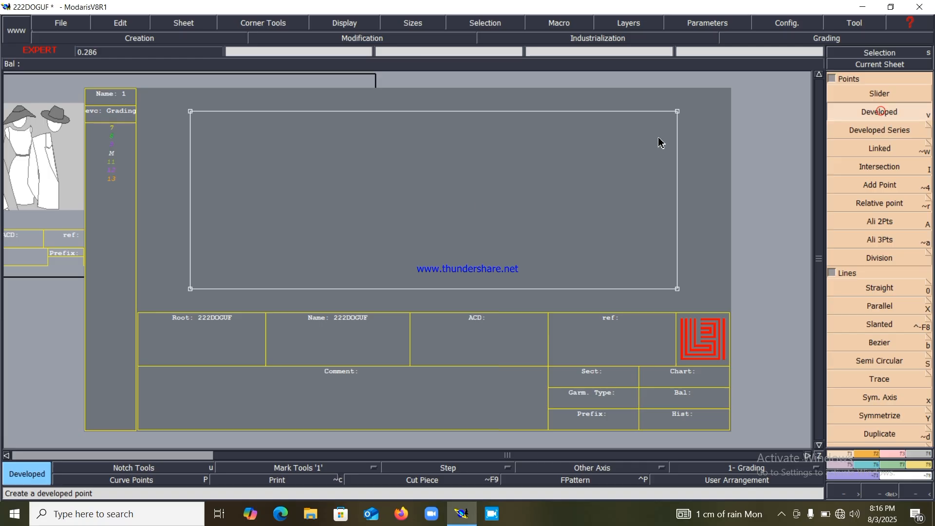
pyautogui.click(190, 290)
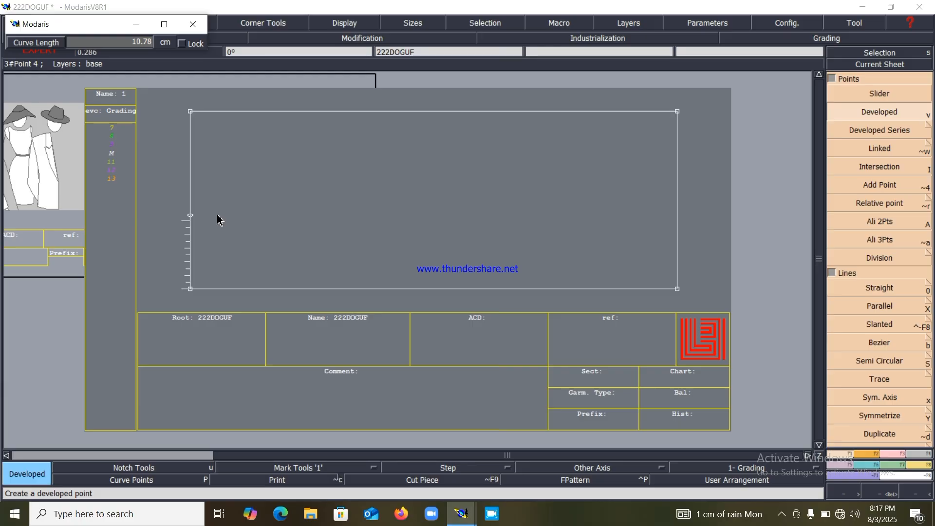
pyautogui.write('8.75')
pyautogui.press('Return')
# - Place two developed points on the rectangle's bottom edge, at curve lengths of -2.50 cm and -10.50 cm from the lower-left corner
pyautogui.click(190, 289)
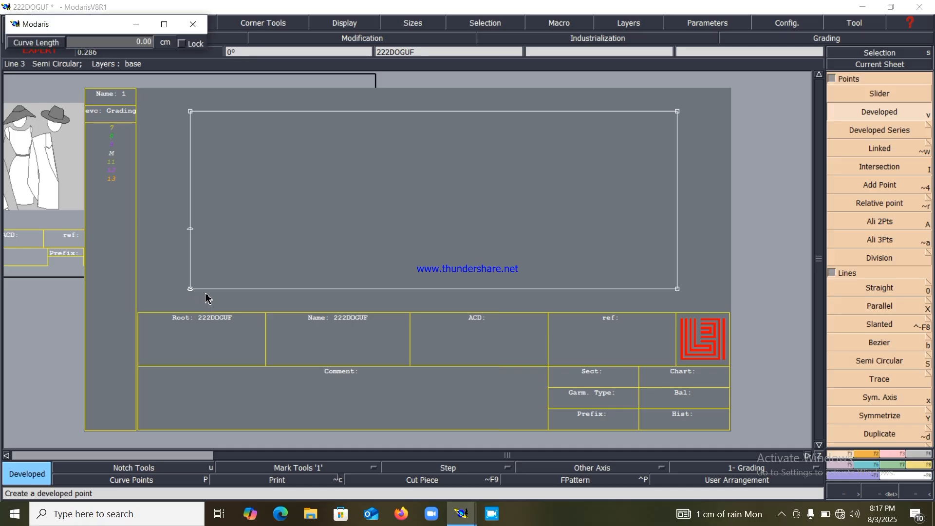
pyautogui.write('-2.')
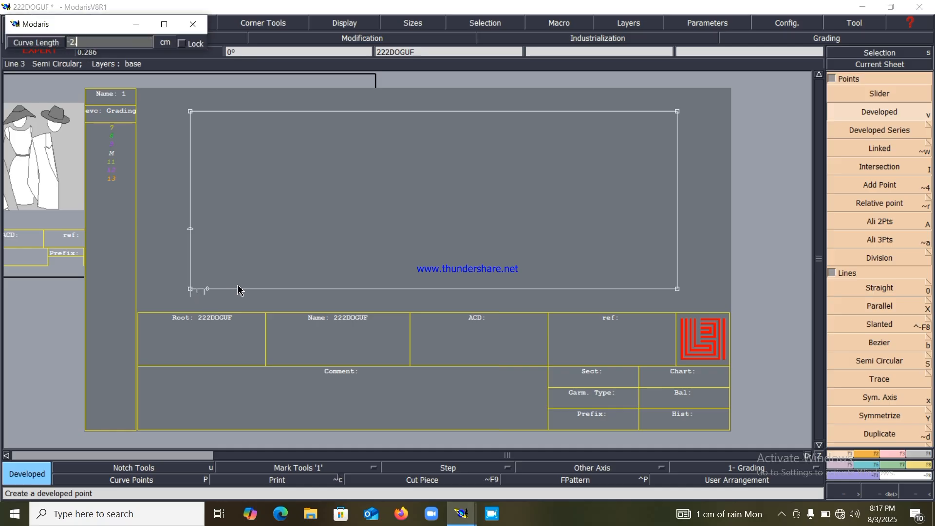
pyautogui.write('50')
pyautogui.press('Return')
pyautogui.click(190, 290)
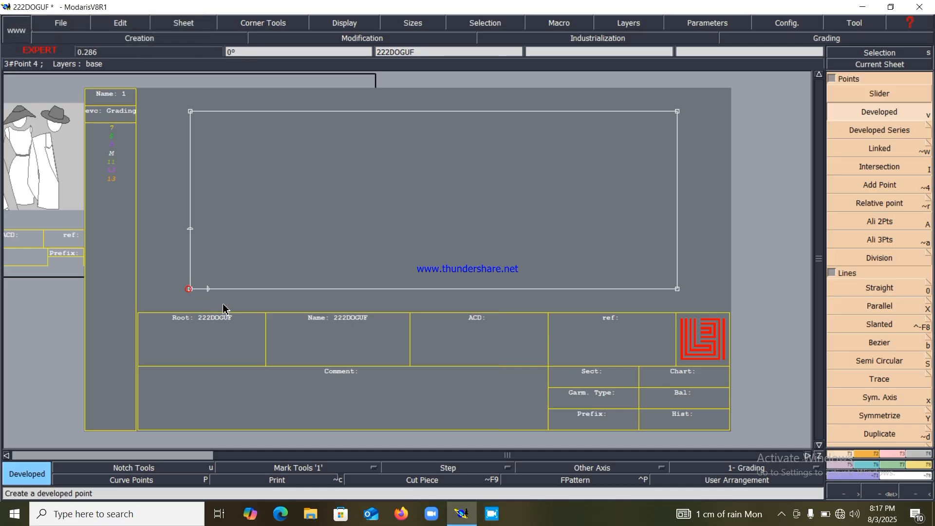
pyautogui.write('-1')
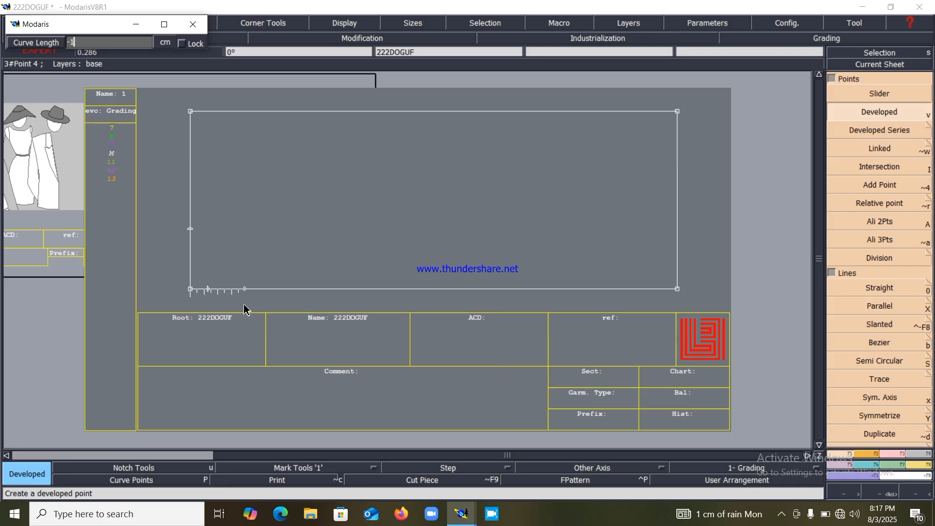
pyautogui.write('0.50')
pyautogui.press('Return')
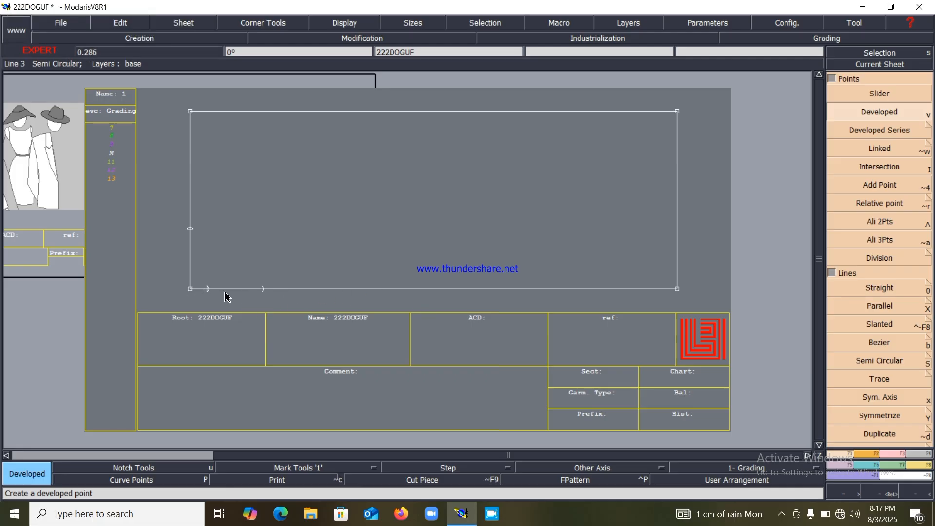
# - Draw two Bezier lines joining the developed point on the left edge to each of the two points on the bottom edge
pyautogui.click(872, 343)
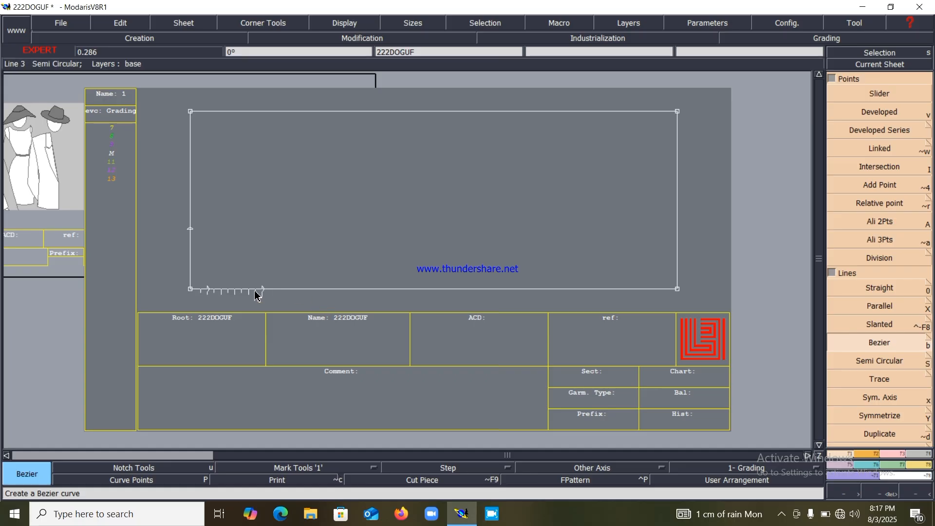
pyautogui.click(207, 289)
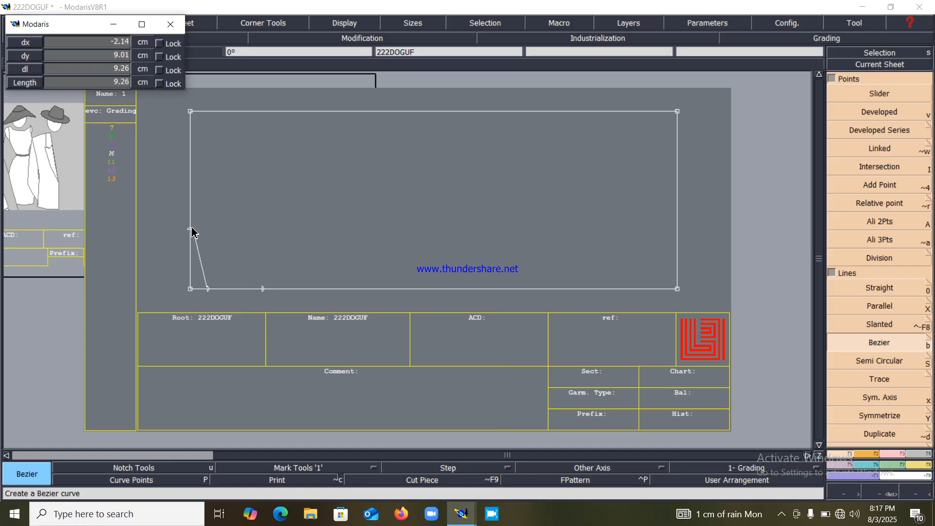
pyautogui.click(191, 229)
pyautogui.click(262, 289)
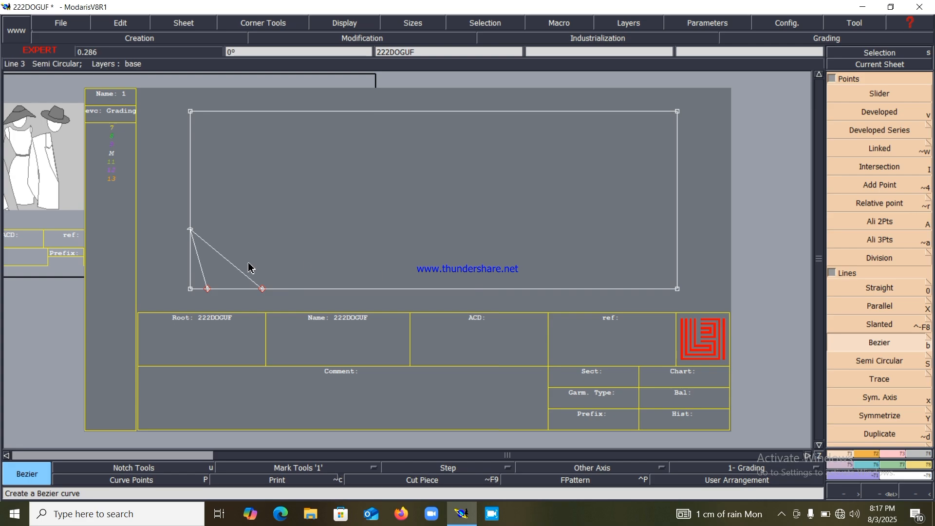
pyautogui.press('Return')
pyautogui.click(466, 484)
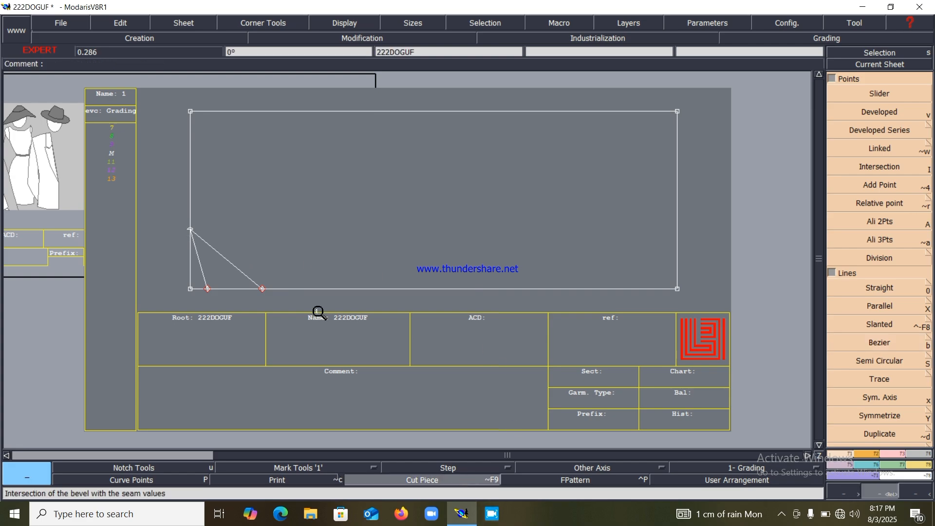
# - Turn off the Hide Measures and Cut Piece display options and show the handles of the Bezier lines
pyautogui.moveTo(159, 202)
pyautogui.mouseDown()
pyautogui.moveTo(197, 249)
pyautogui.moveTo(292, 327)
pyautogui.mouseUp()
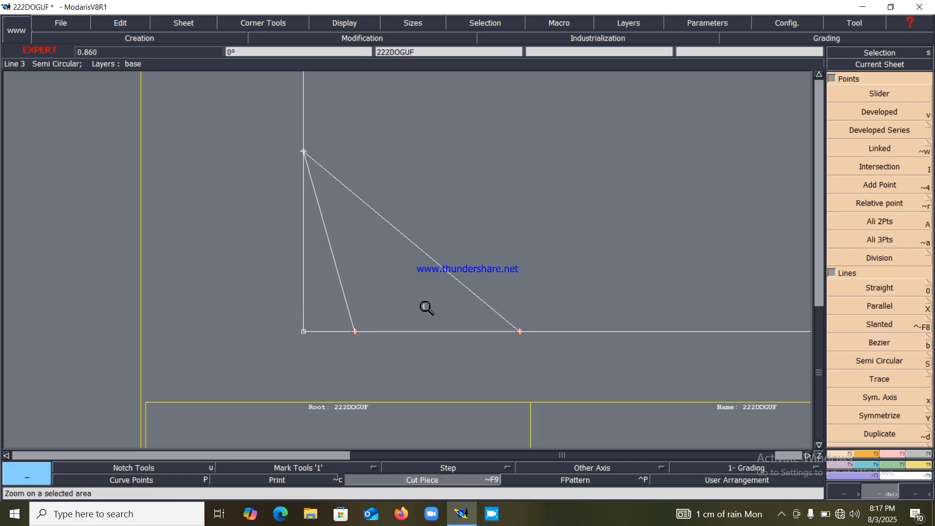
pyautogui.click(351, 25)
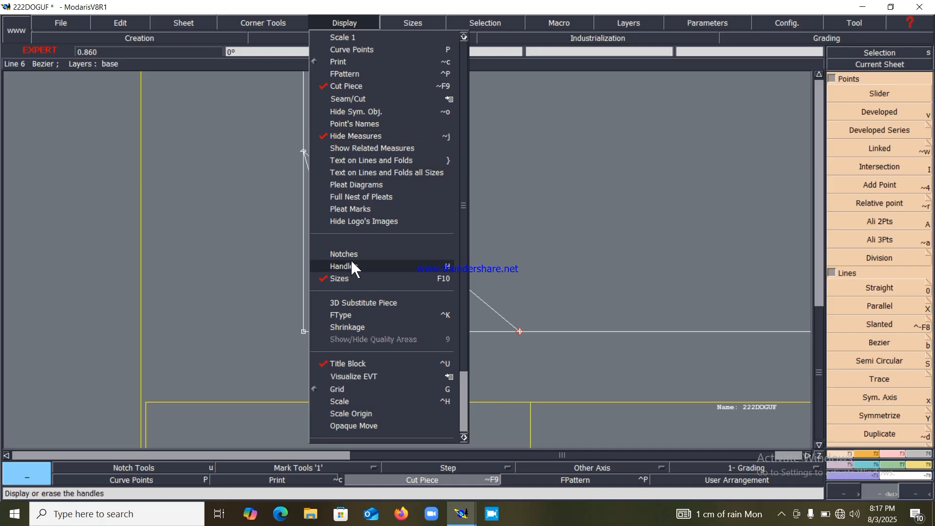
pyautogui.click(349, 138)
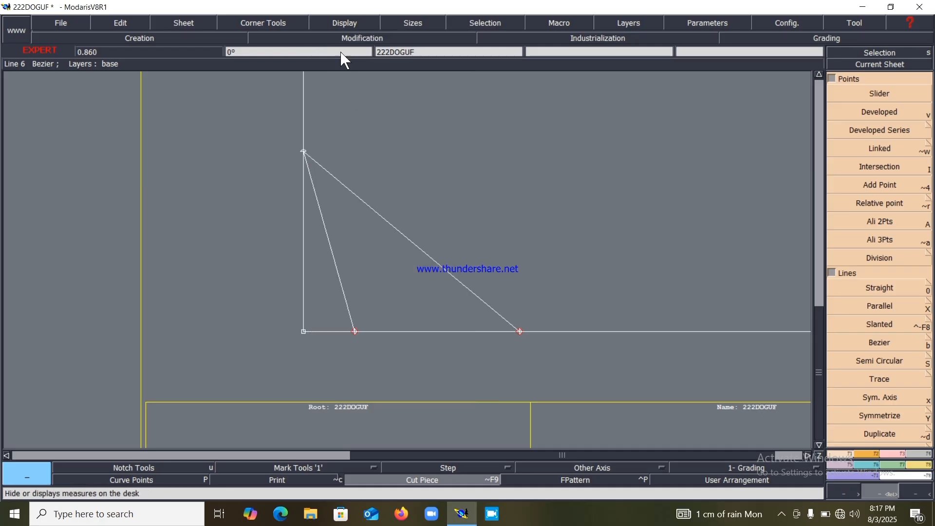
pyautogui.click(422, 480)
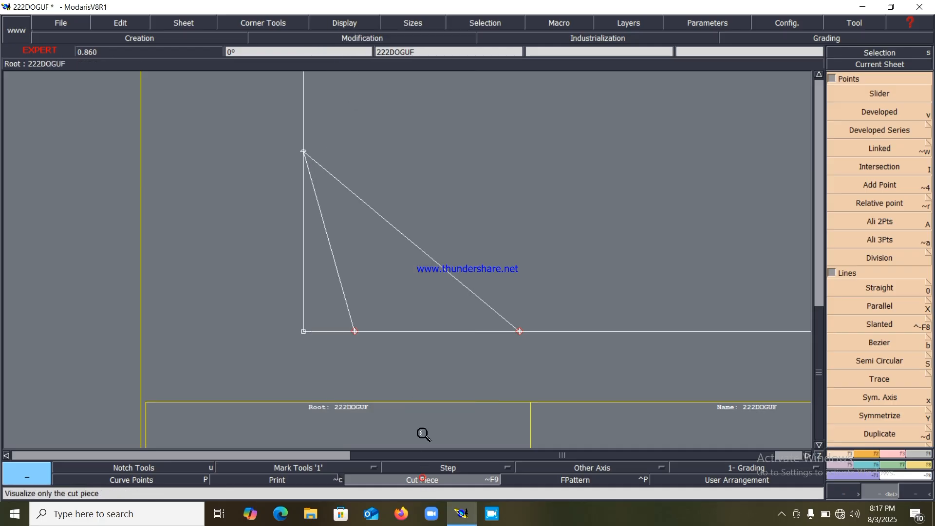
pyautogui.click(350, 24)
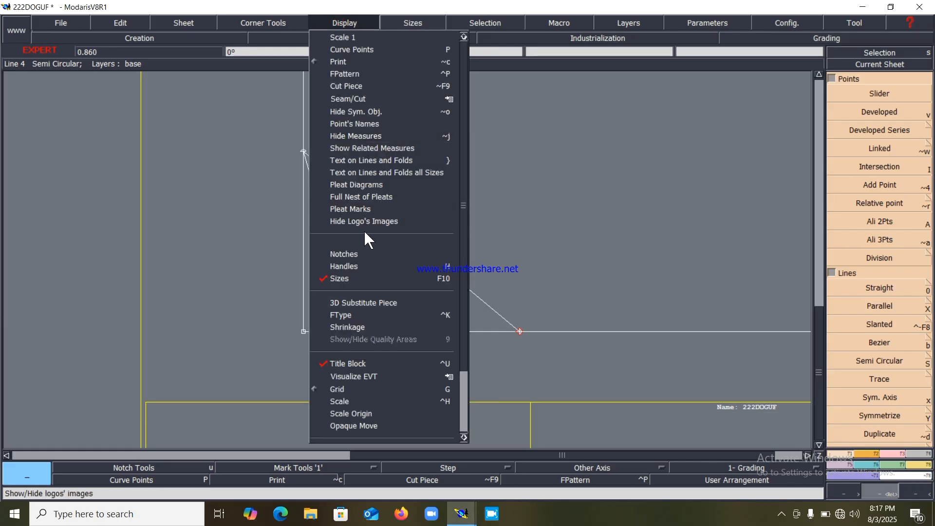
pyautogui.click(357, 269)
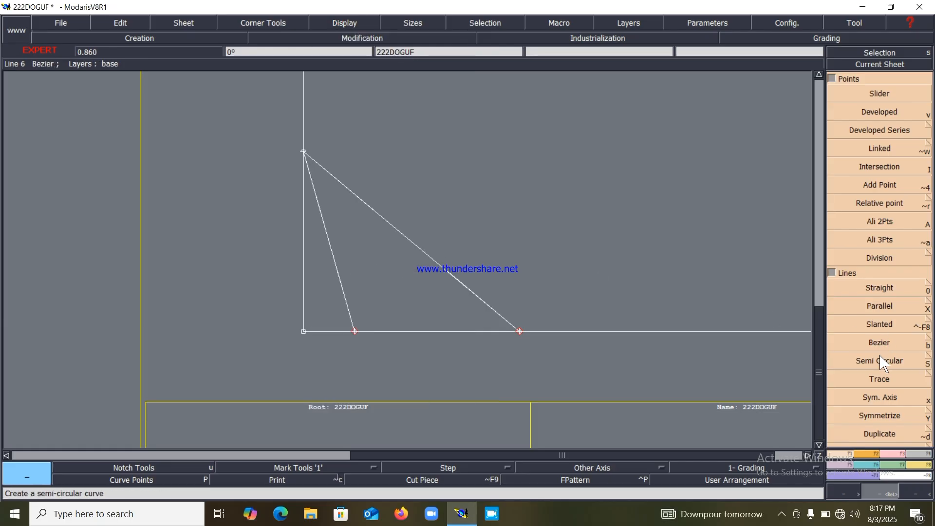
# - Reshape the outer Bezier line into a convex arc, with a near-vertical handle at the bottom edge and a near-horizontal one at the left edge
pyautogui.click(889, 452)
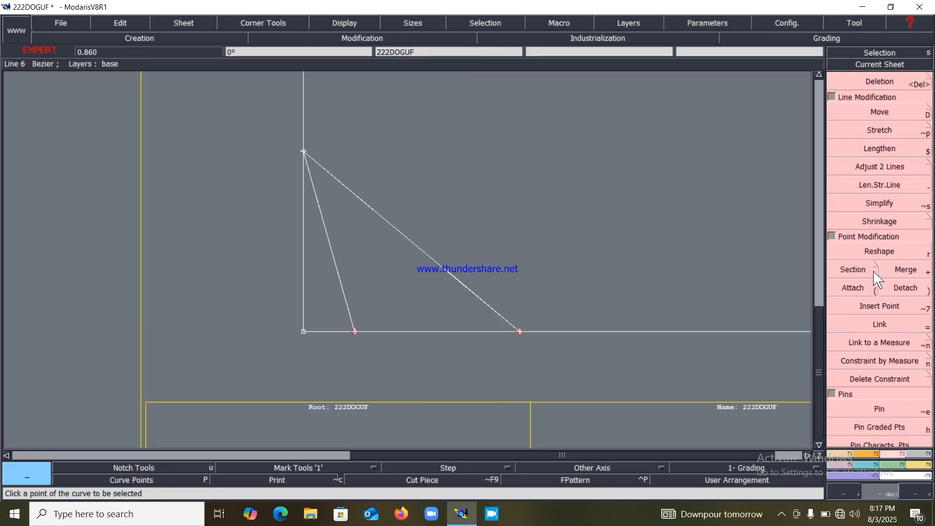
pyautogui.click(879, 251)
pyautogui.click(473, 280)
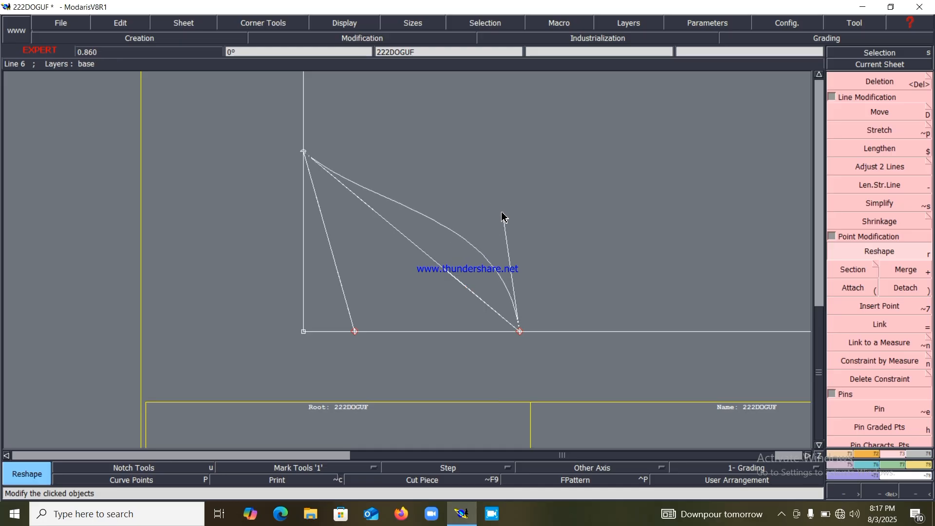
pyautogui.click(517, 218)
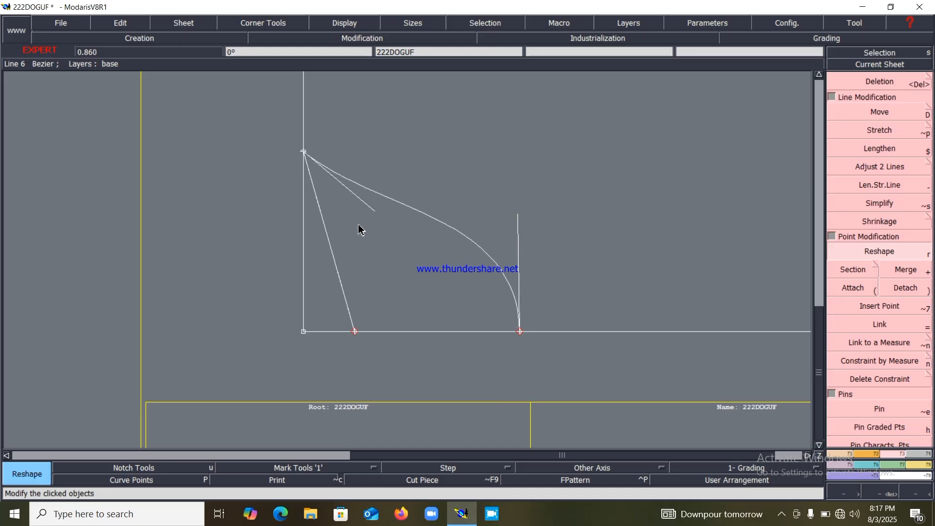
pyautogui.click(371, 209)
pyautogui.click(411, 166)
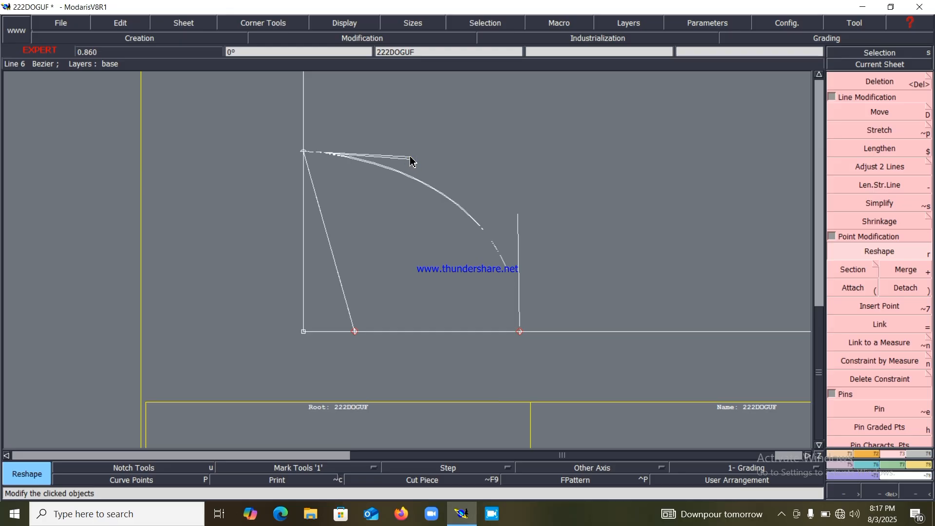
pyautogui.click(410, 157)
# - Reshape the inner Bezier line into a convex curve by moving its lower handle upright and its upper handle outward
pyautogui.click(342, 284)
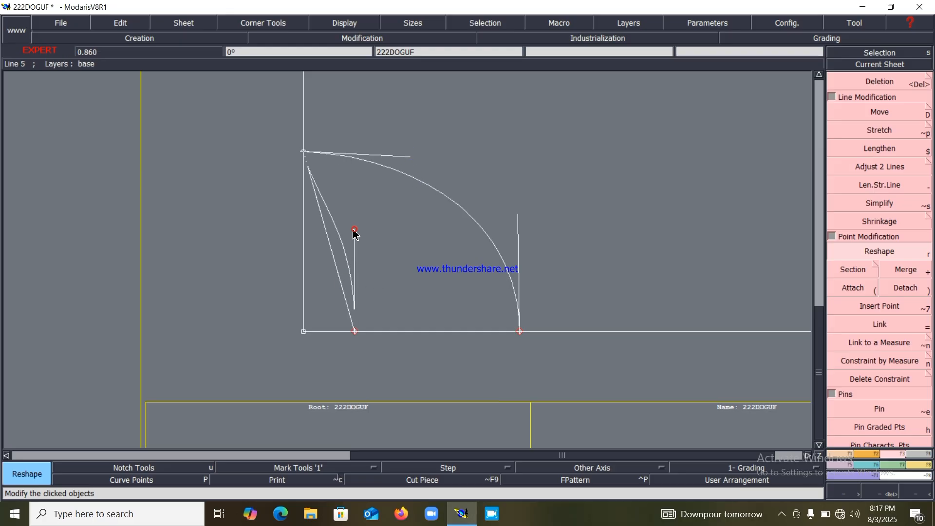
pyautogui.click(352, 225)
pyautogui.click(320, 211)
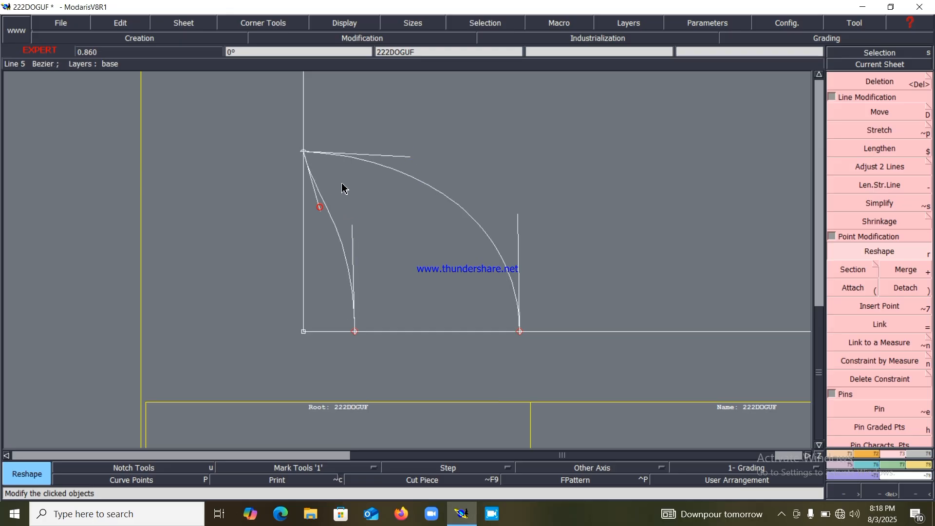
pyautogui.click(343, 181)
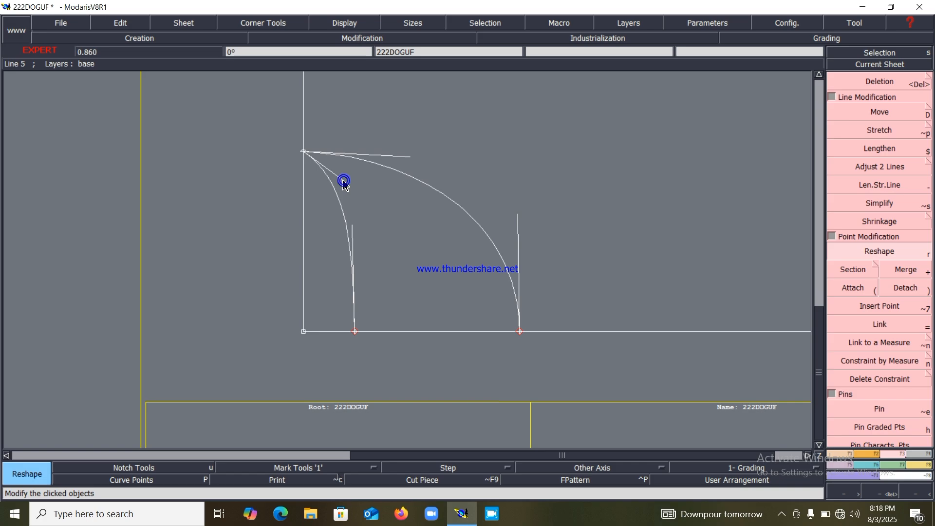
# - Refine the inner curve's lower handle to vertical and fine-tune both handles of the outer curve
pyautogui.press('Home')
pyautogui.press('Return')
pyautogui.moveTo(154, 149); pyautogui.dragTo(349, 305)
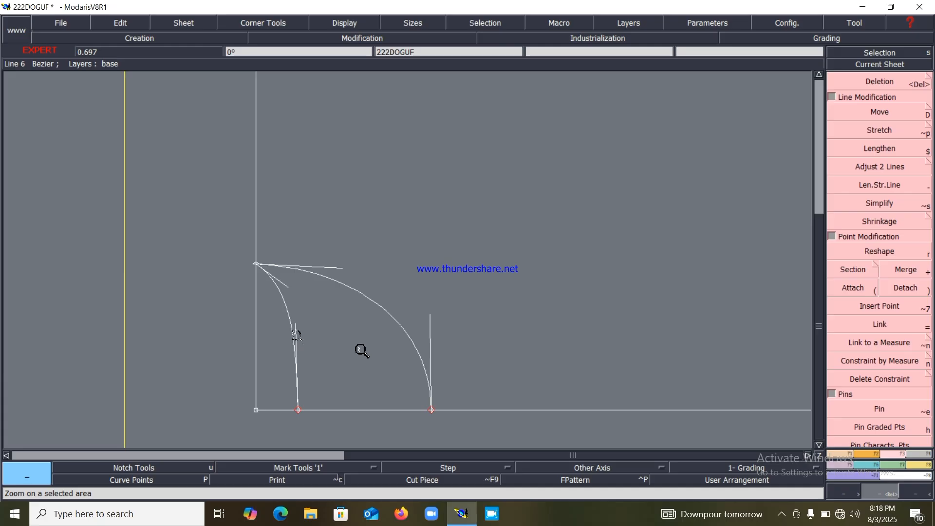
pyautogui.press('e')
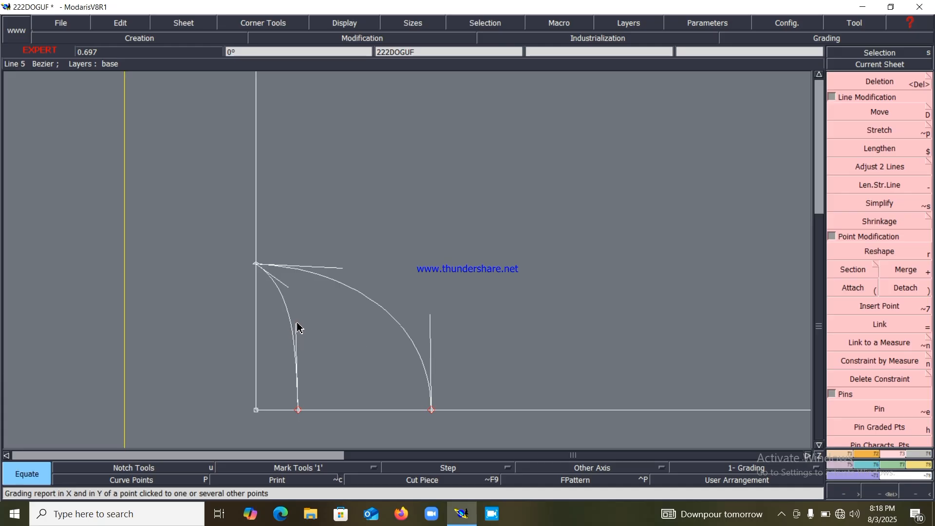
pyautogui.press('r')
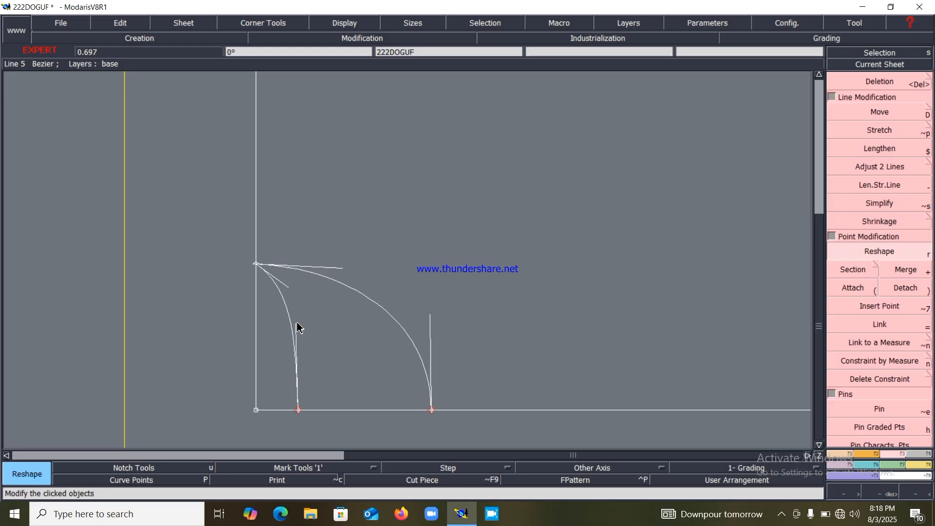
pyautogui.click(298, 322)
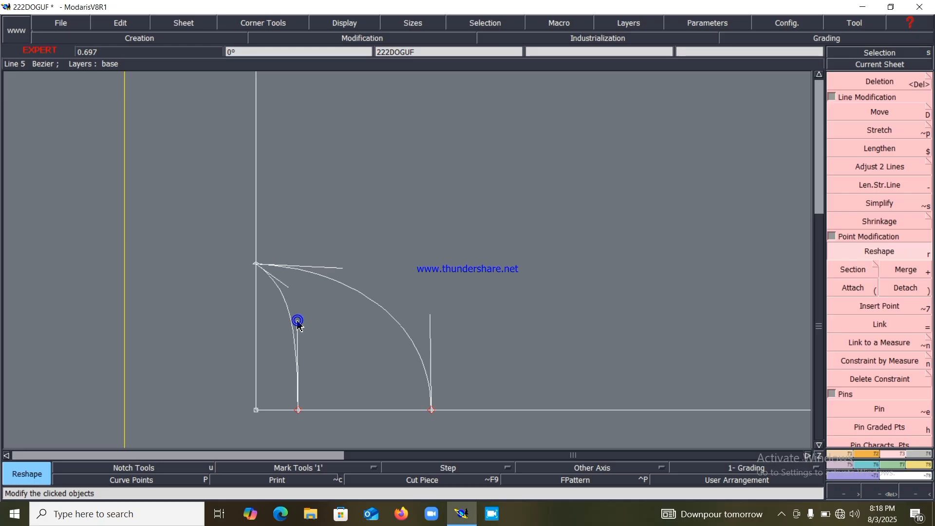
pyautogui.click(337, 267)
pyautogui.click(340, 268)
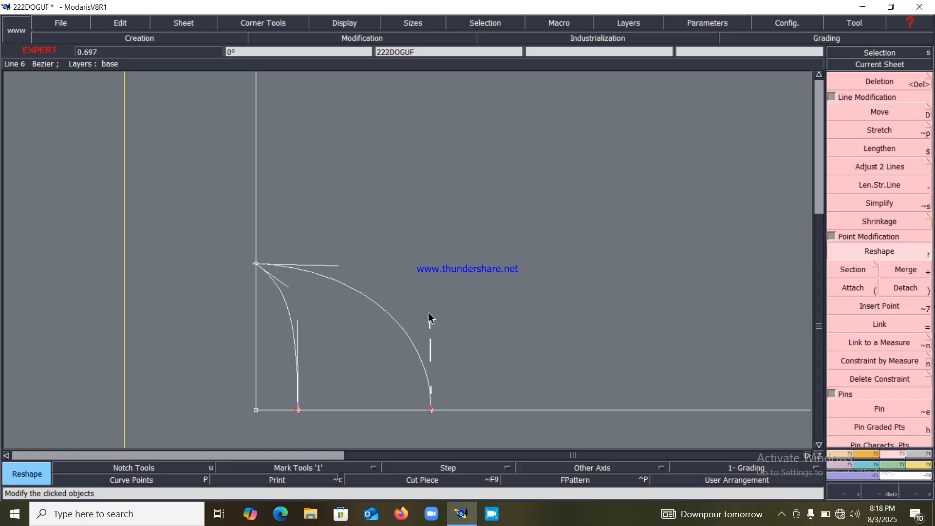
pyautogui.click(428, 308)
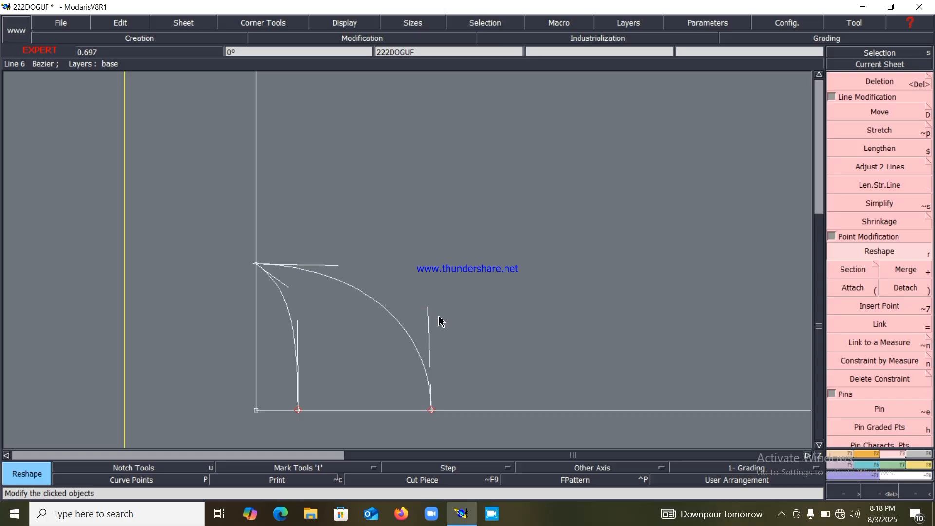
pyautogui.click(429, 309)
# - Hide the curve handles and recentre the view on the whole sheet
pyautogui.click(358, 27)
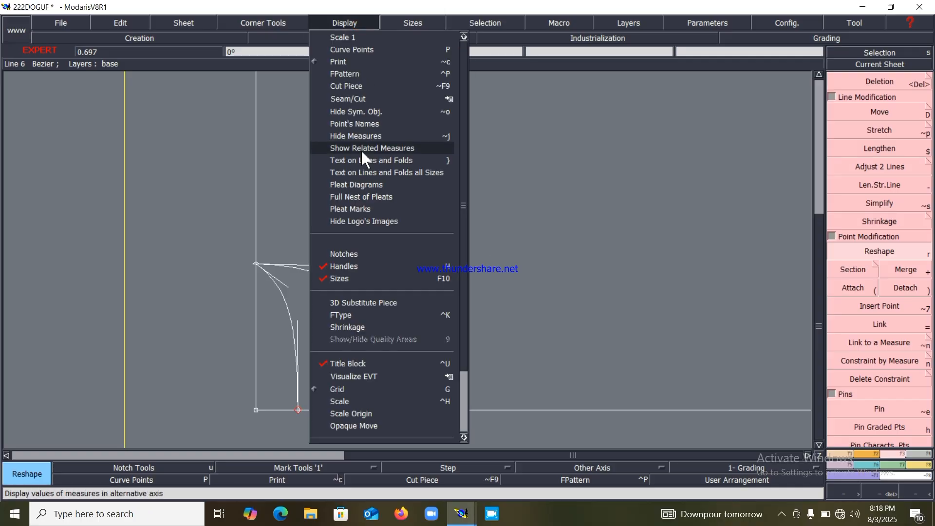
pyautogui.click(354, 263)
pyautogui.press('Home')
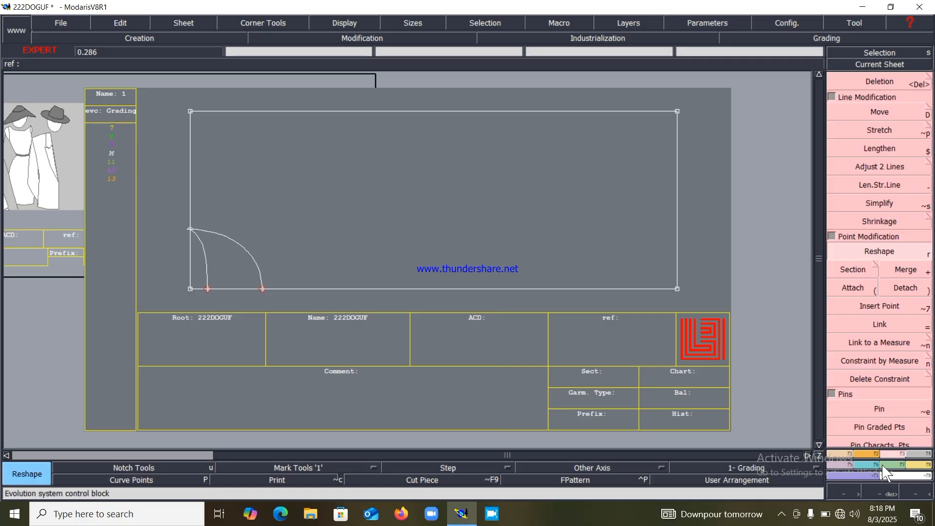
# - Draw a slanted straight line upward to the right from the left edge's developed point, with dy 25 cm
pyautogui.click(852, 455)
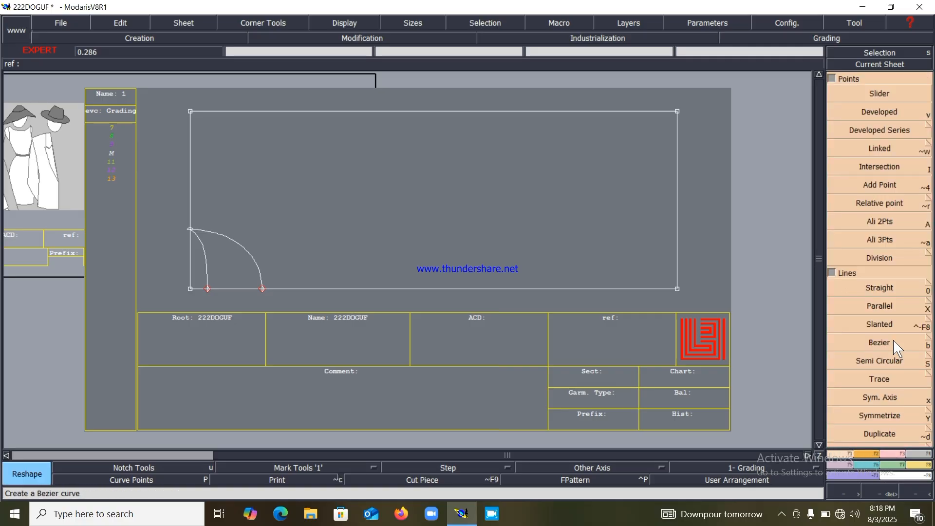
pyautogui.click(881, 288)
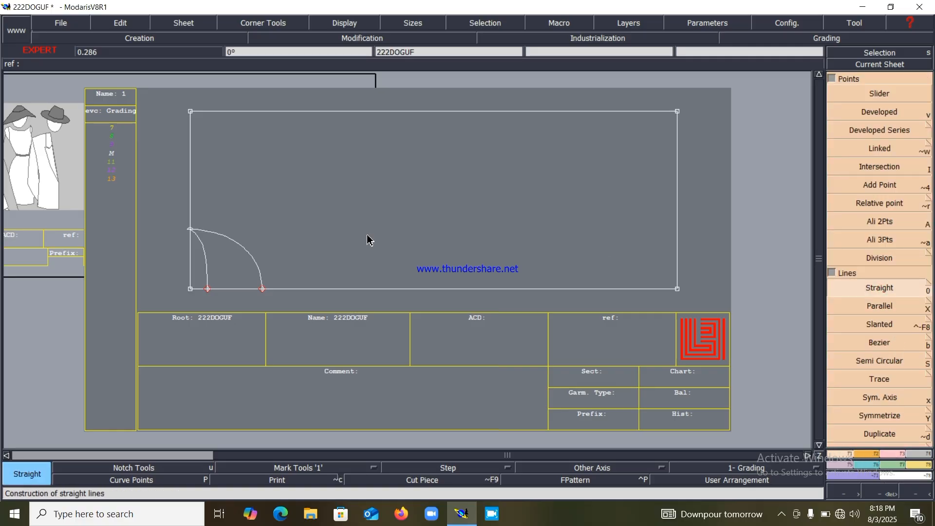
pyautogui.click(190, 228)
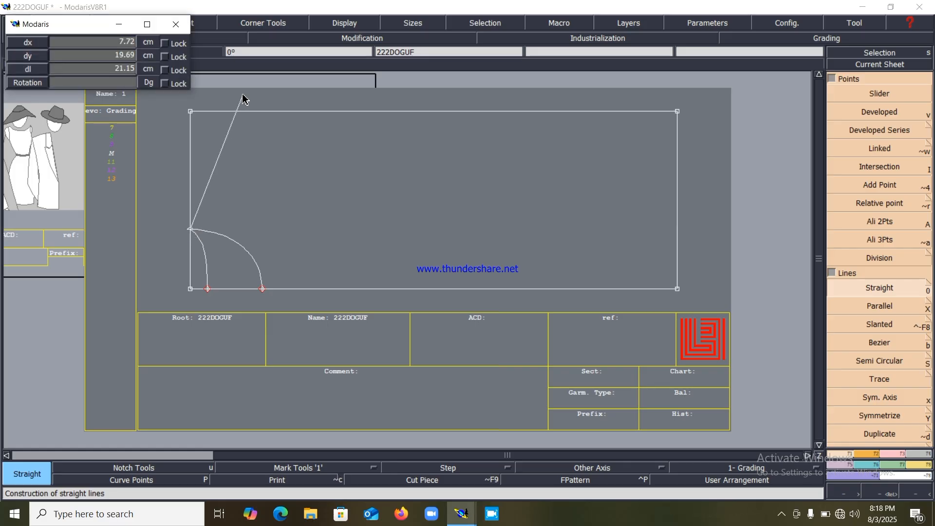
pyautogui.write('25')
pyautogui.press('Return')
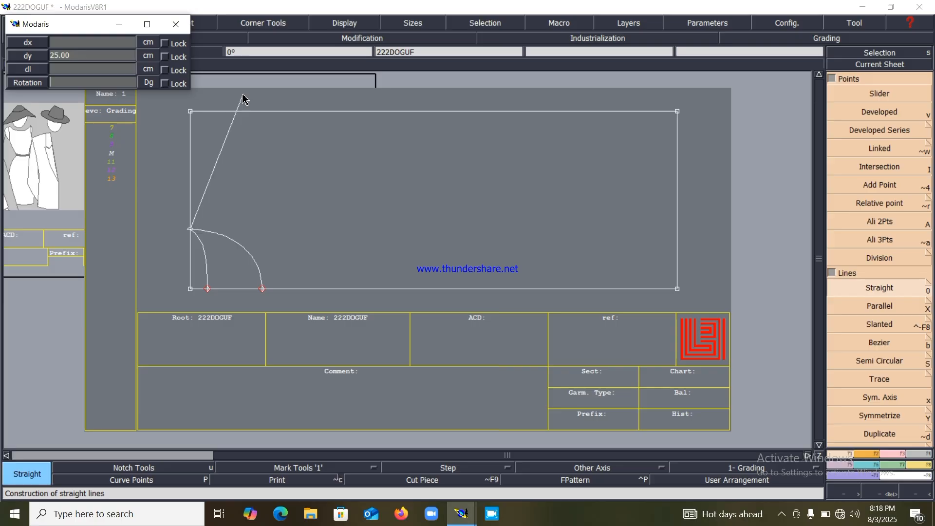
pyautogui.press('Return')
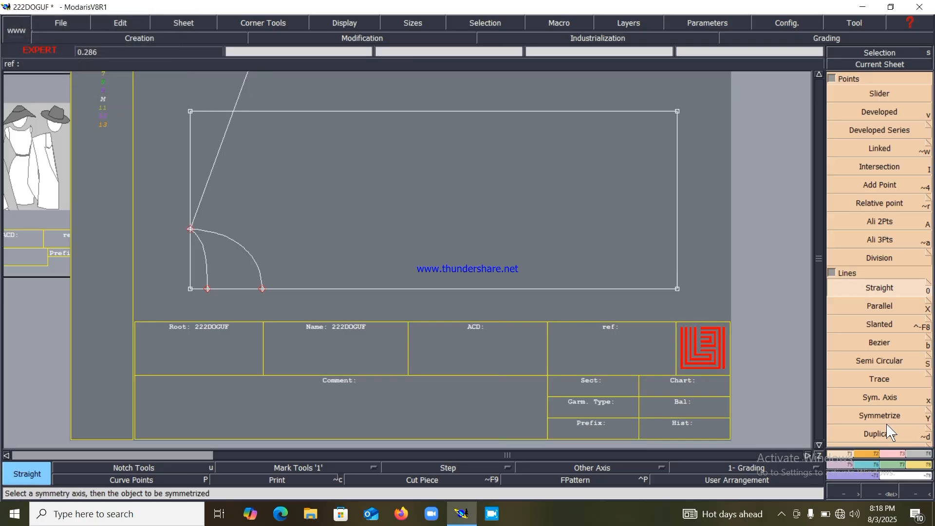
# - Create a parallel of the rectangle's bottom edge at a distance of -23 cm
pyautogui.click(928, 300)
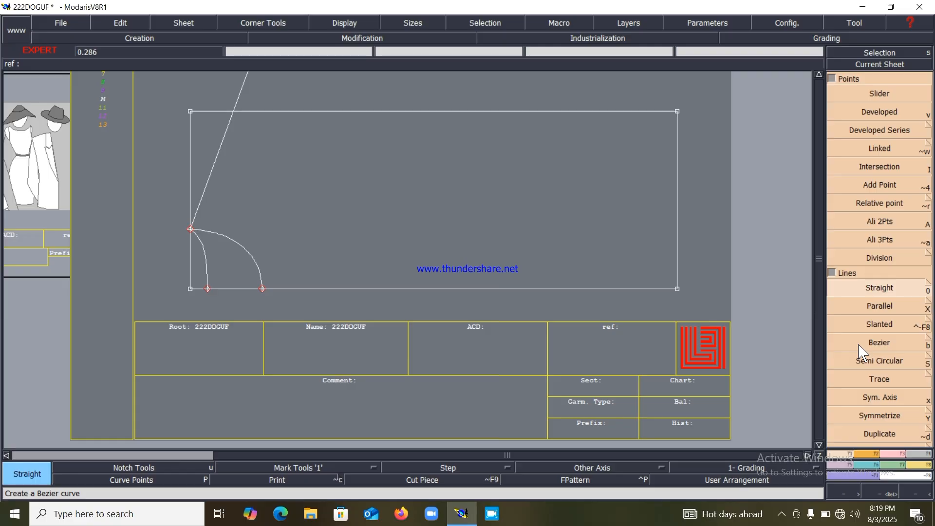
pyautogui.click(871, 307)
pyautogui.click(297, 289)
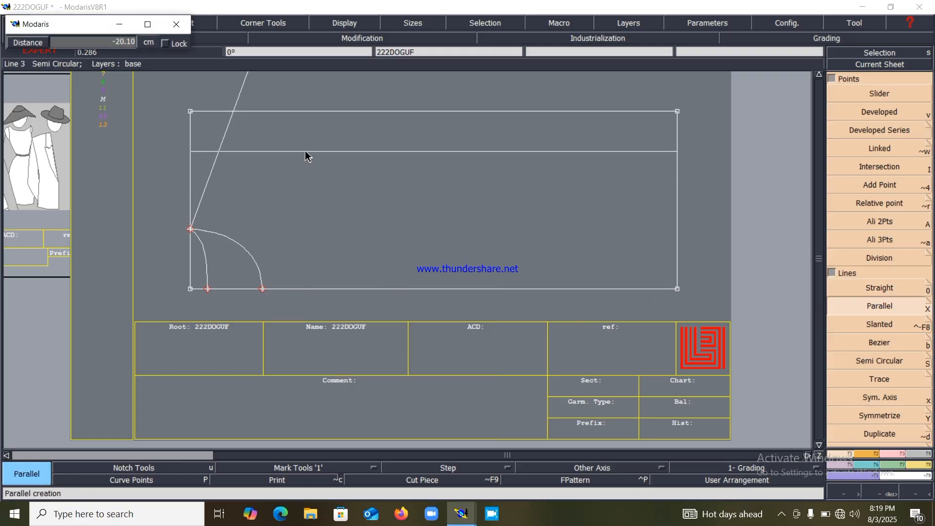
pyautogui.write('-23')
pyautogui.press('Return')
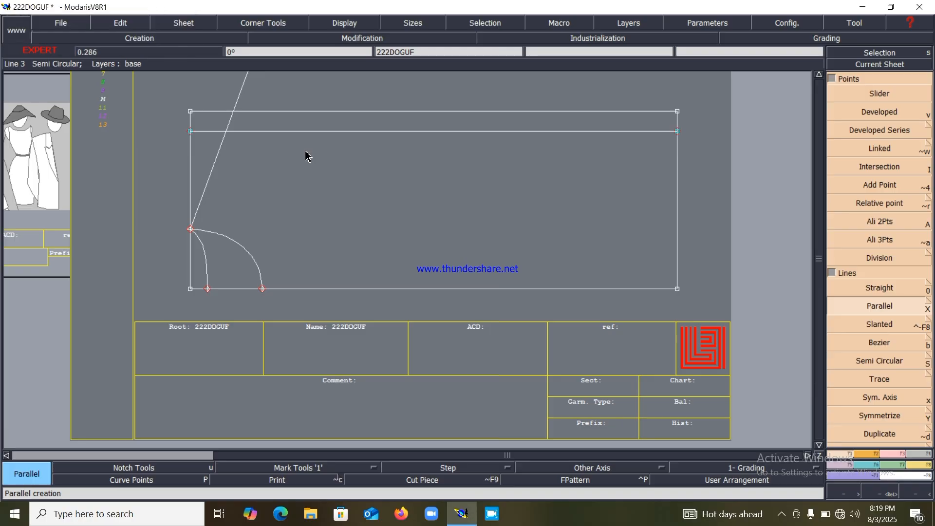
# - Add an intersection point where the parallel crosses the slanted line and insert it into the slanted line
pyautogui.click(871, 163)
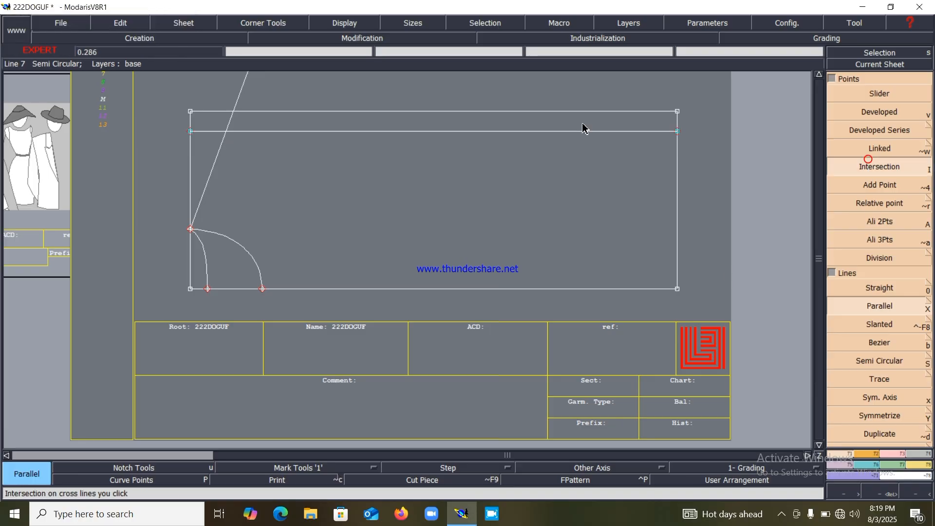
pyautogui.click(225, 131)
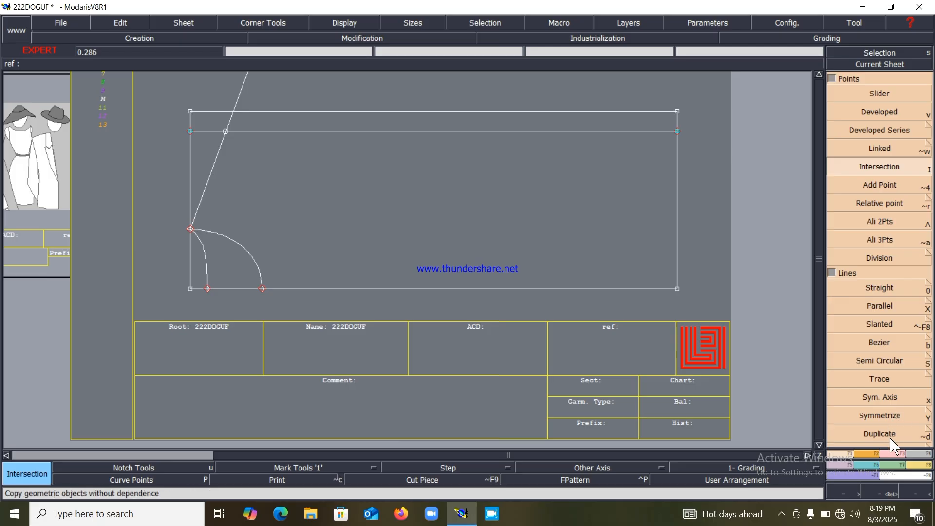
pyautogui.click(894, 456)
pyautogui.click(879, 306)
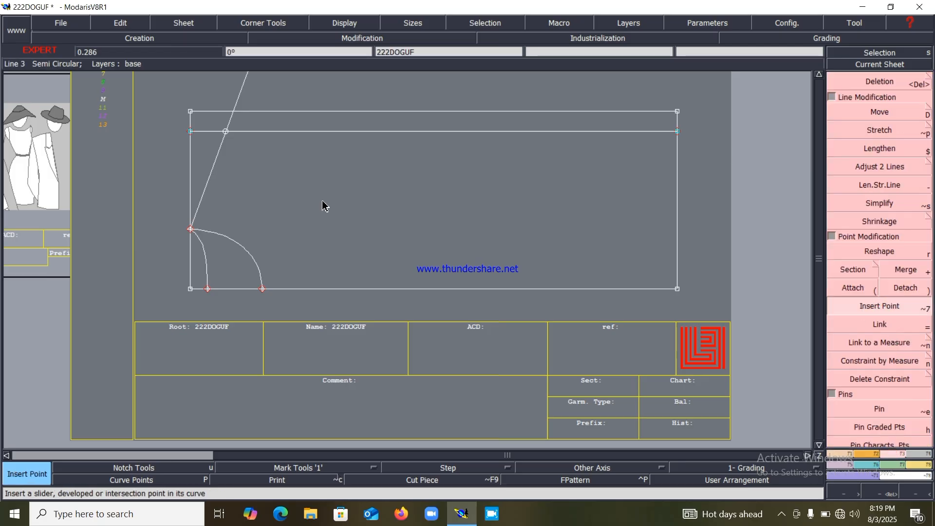
pyautogui.click(226, 135)
# - Delete the parallel line and the slanted line's upper end point so the line stops at the inserted intersection point
pyautogui.press('Delete')
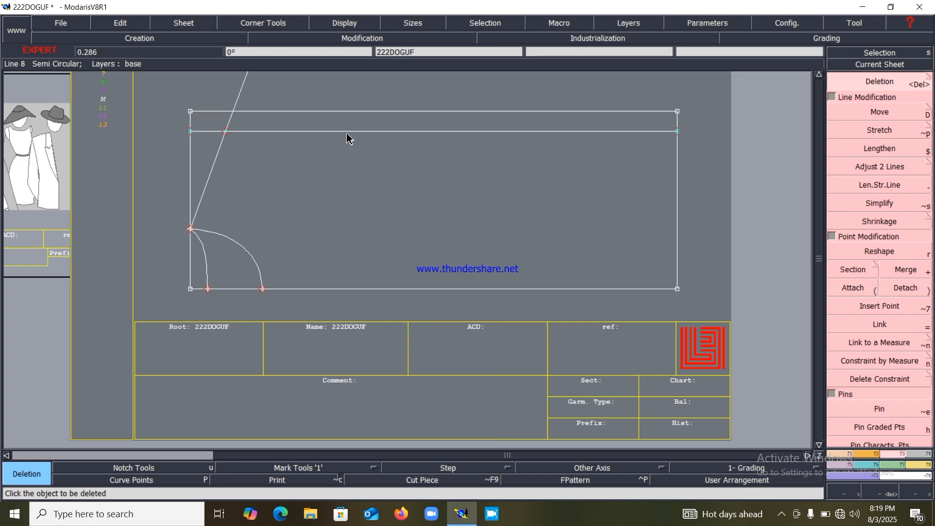
pyautogui.click(348, 131)
pyautogui.press('Home')
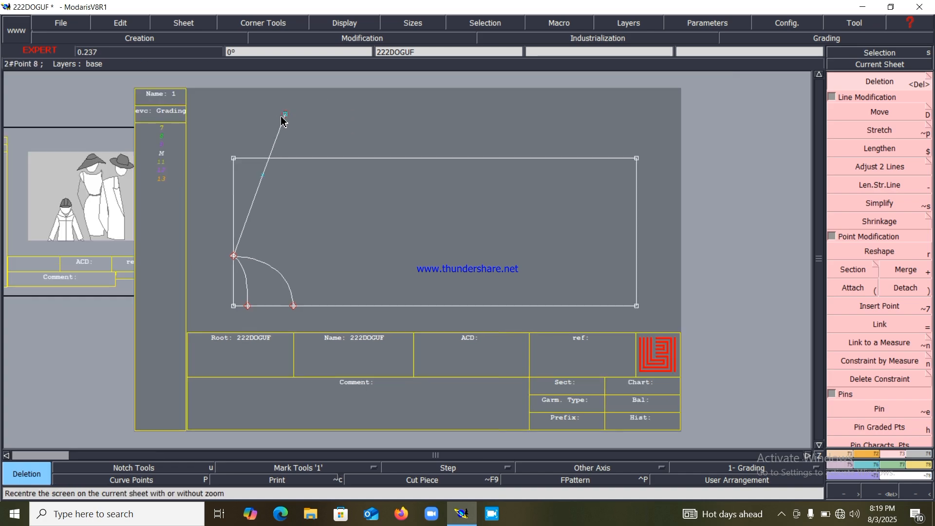
pyautogui.press('z')
pyautogui.moveTo(217, 148); pyautogui.dragTo(477, 340)
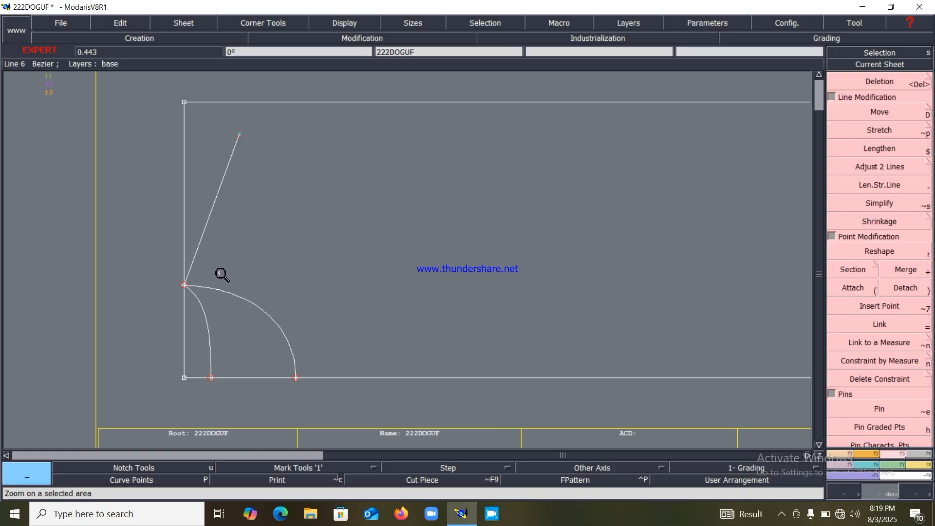
# - Create a parallel of the rectangle's left edge passing through the slanted line's upper end point
pyautogui.click(856, 455)
pyautogui.click(892, 308)
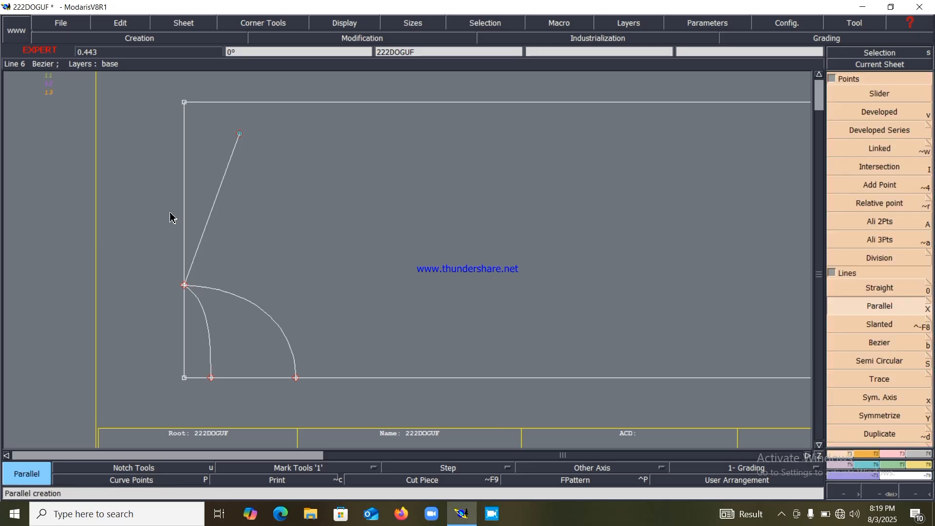
pyautogui.click(184, 203)
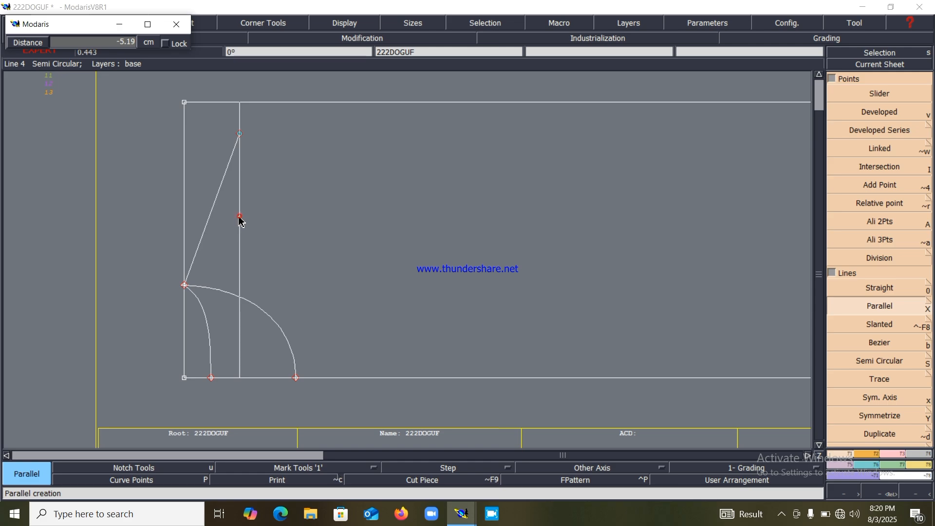
pyautogui.click(239, 216)
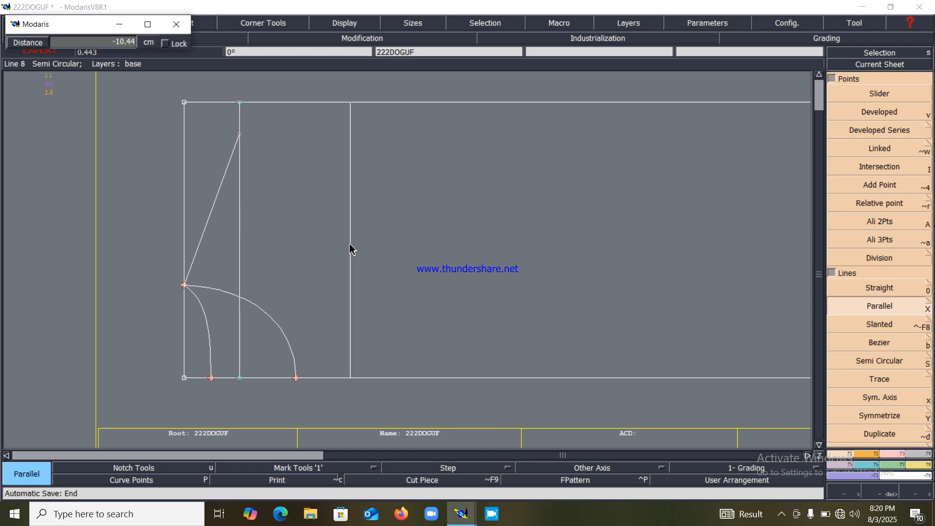
# - Create a second vertical parallel at -22.5 cm from the one through the slanted line's end, and delete that first parallel
pyautogui.write('-22.5')
pyautogui.press('Return')
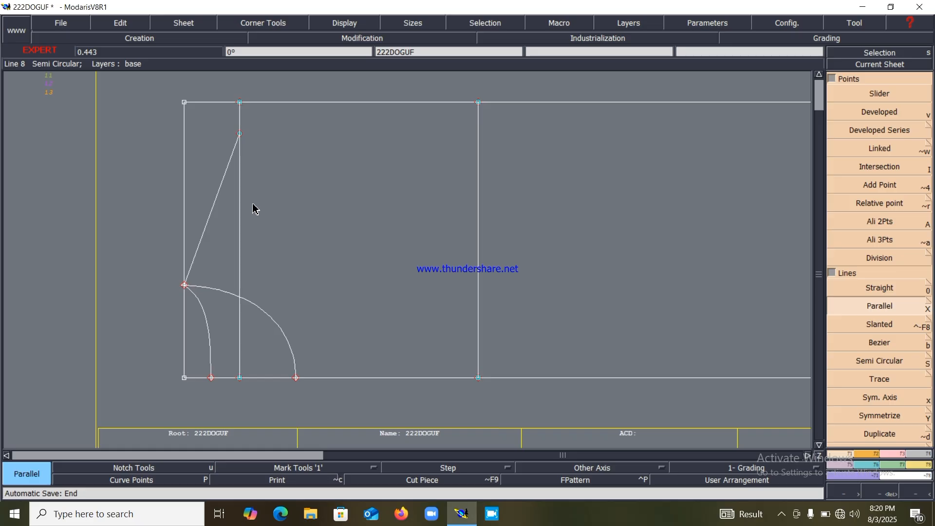
pyautogui.press('Delete')
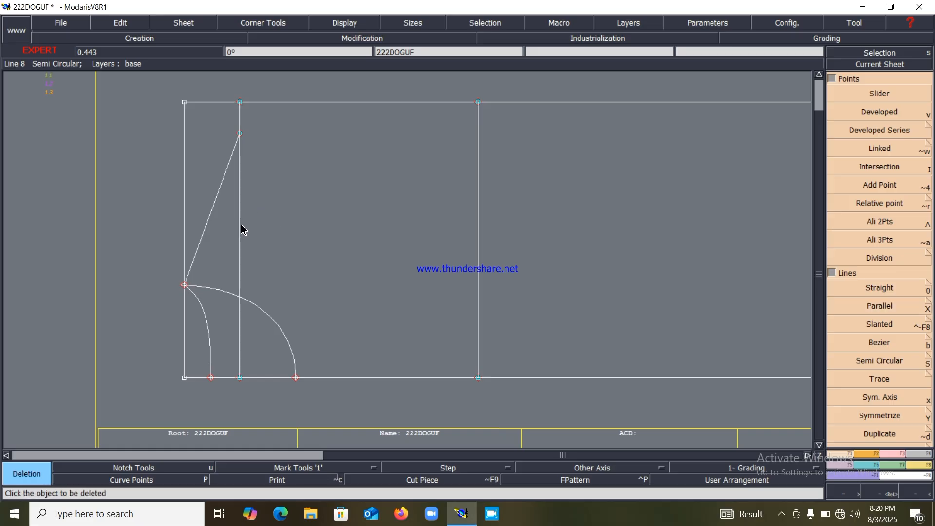
pyautogui.click(240, 227)
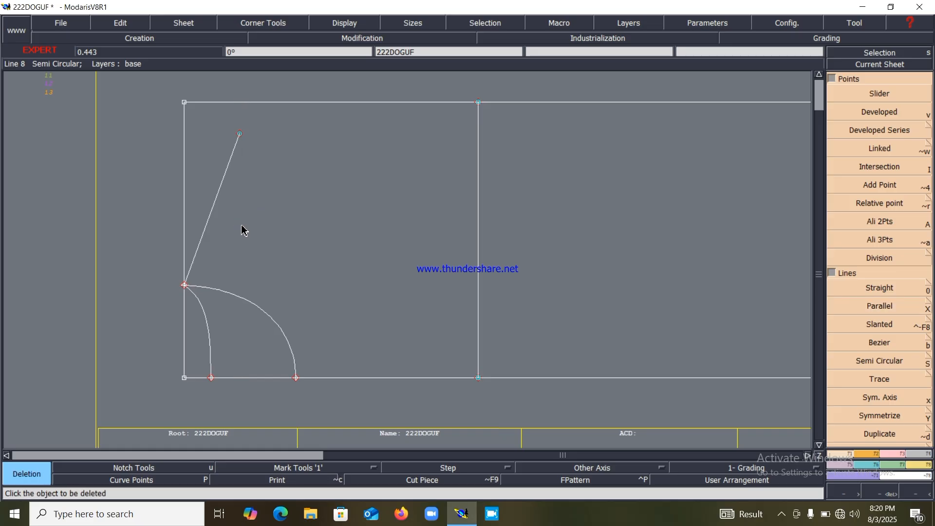
# - Add a developed point on the bottom edge at a curve length of -15 cm from the lower-left corner
pyautogui.press('v')
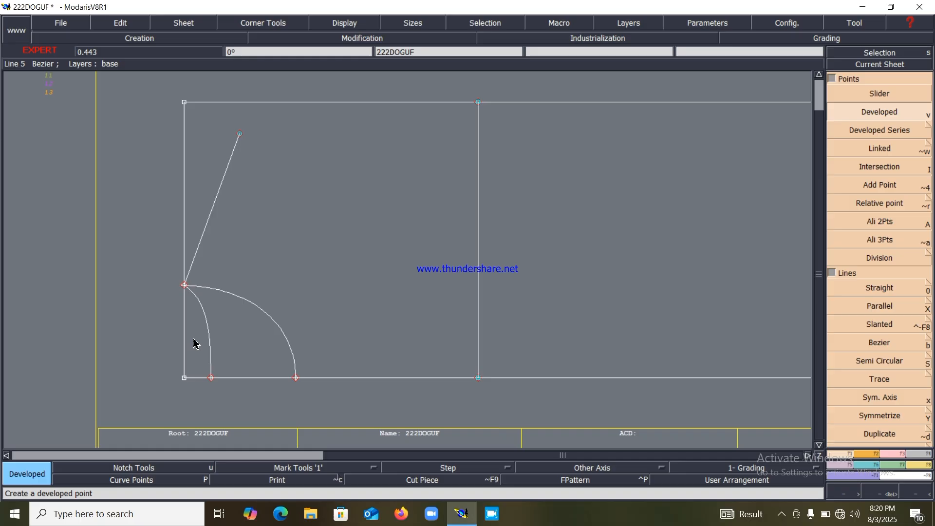
pyautogui.click(184, 378)
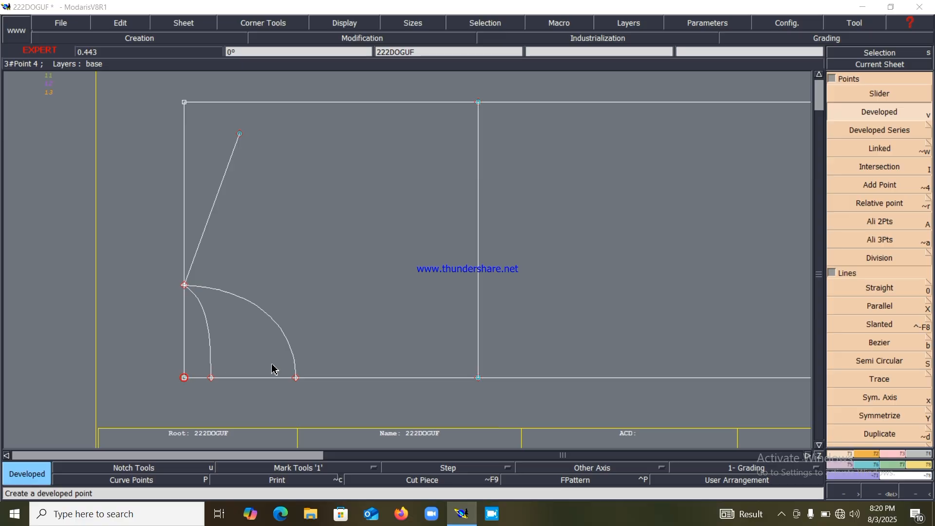
pyautogui.write('-15')
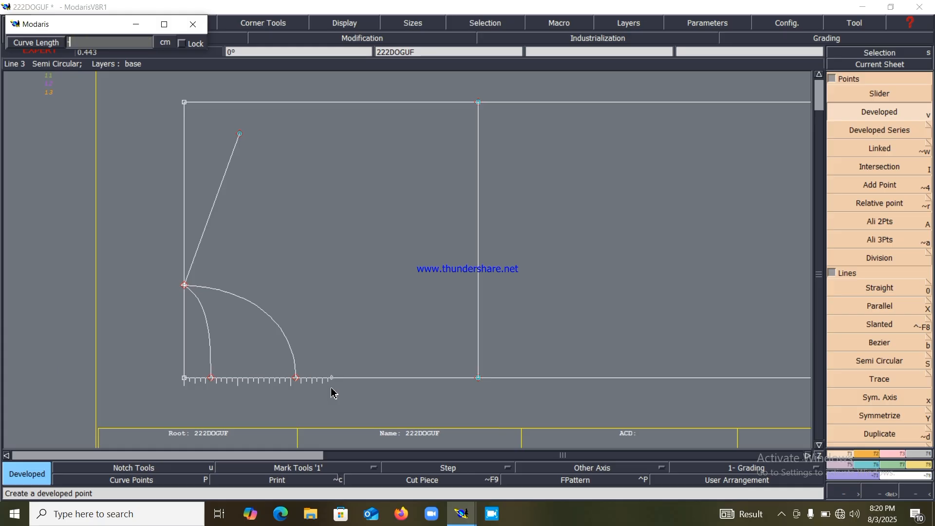
pyautogui.press('Return')
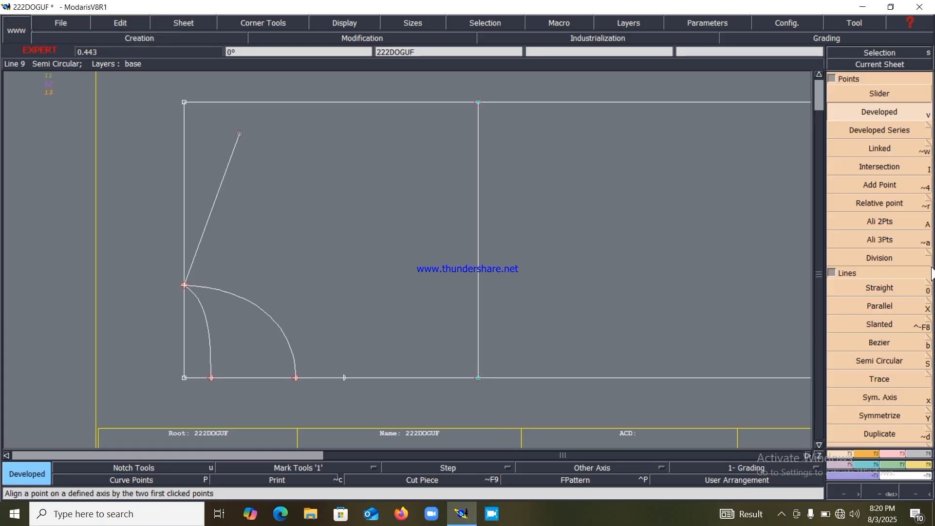
# - Draw a vertical straight line upward from the 15 cm developed point on the bottom edge, with dx 0 cm
pyautogui.click(877, 129)
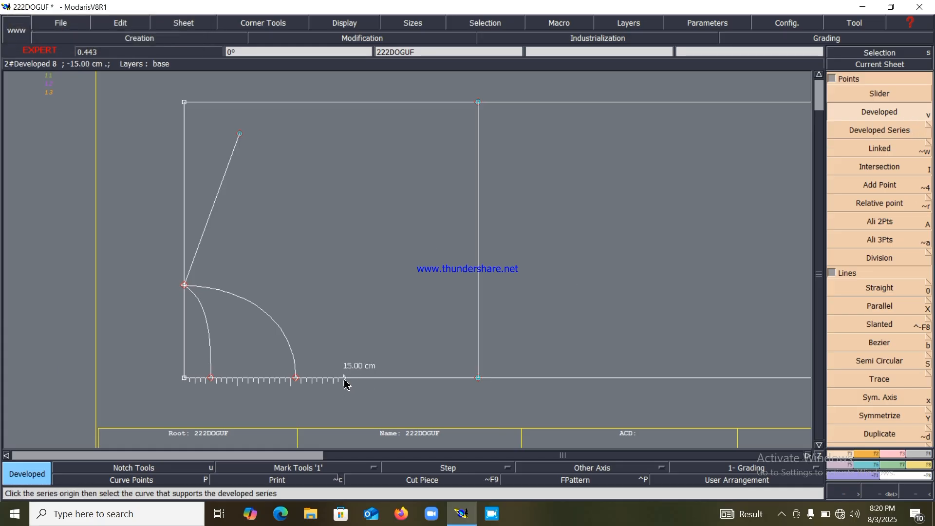
pyautogui.click(883, 289)
pyautogui.click(344, 378)
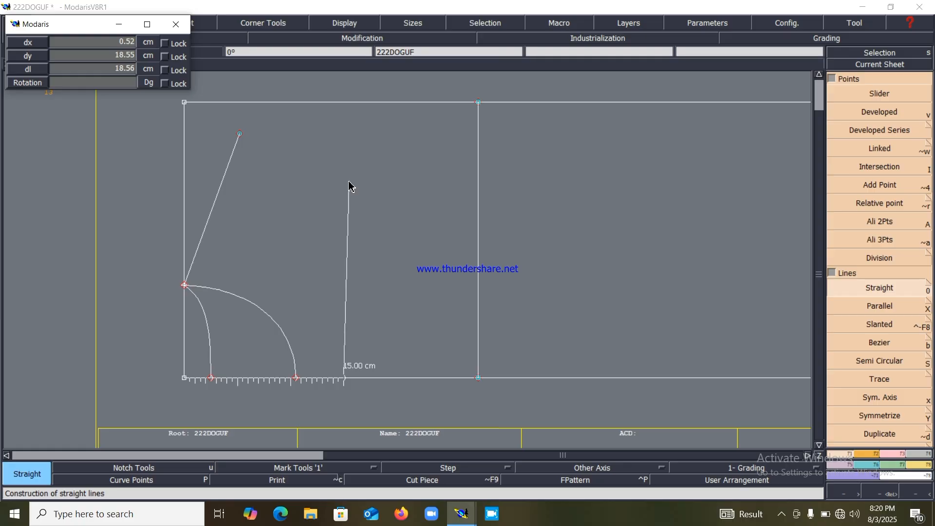
pyautogui.press('Down')
pyautogui.press('Down')
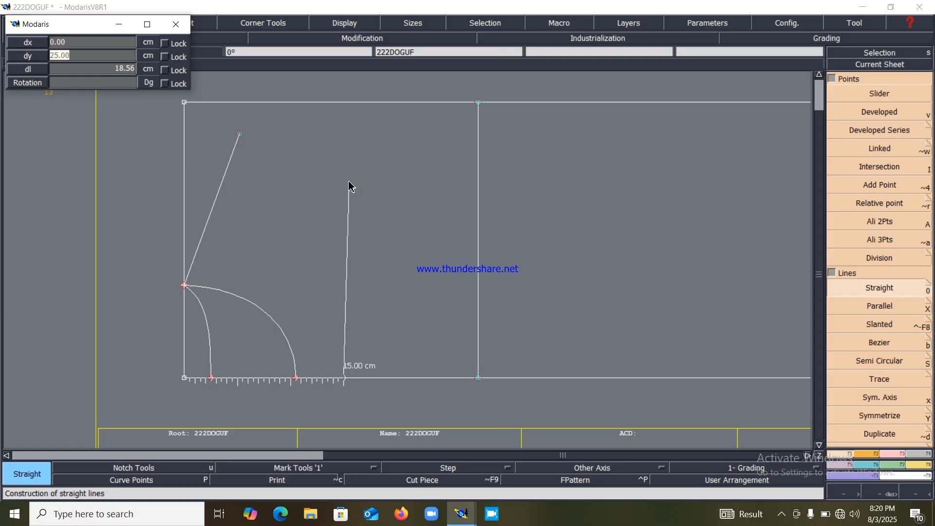
pyautogui.press('Return')
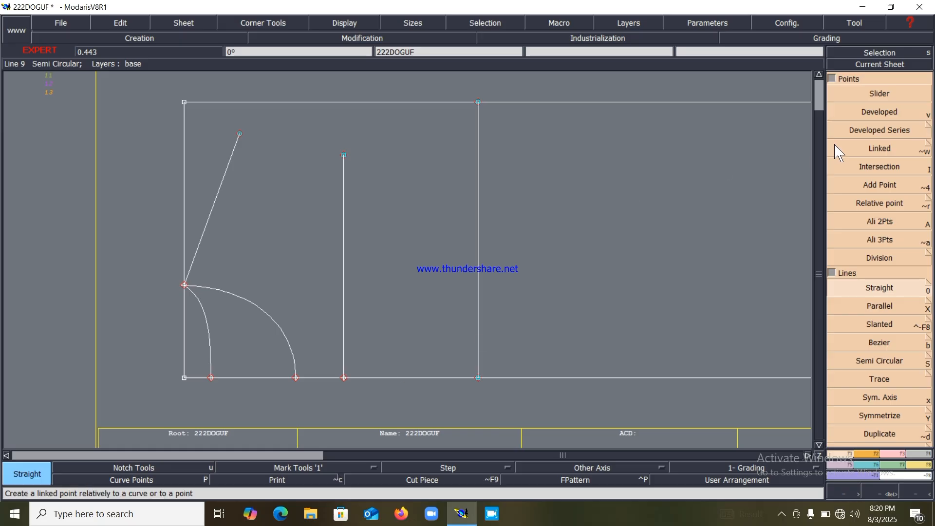
# - Add a developed point on the new vertical line at a curve length of 20 cm from its lower end
pyautogui.click(874, 111)
pyautogui.click(345, 379)
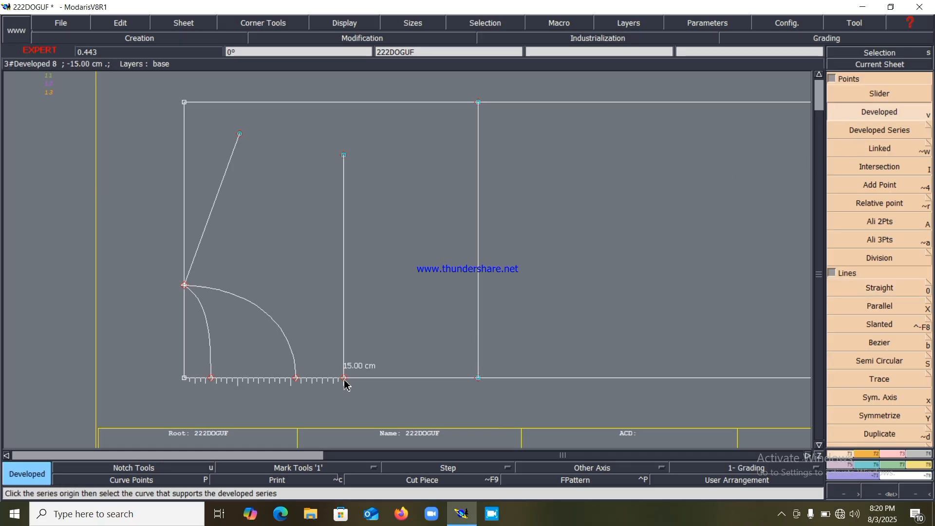
pyautogui.click(361, 185)
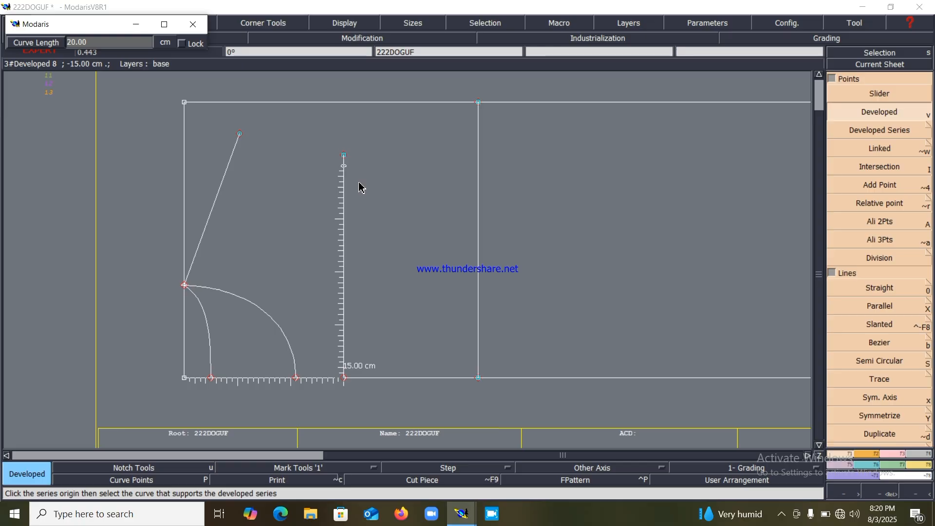
pyautogui.press('Return')
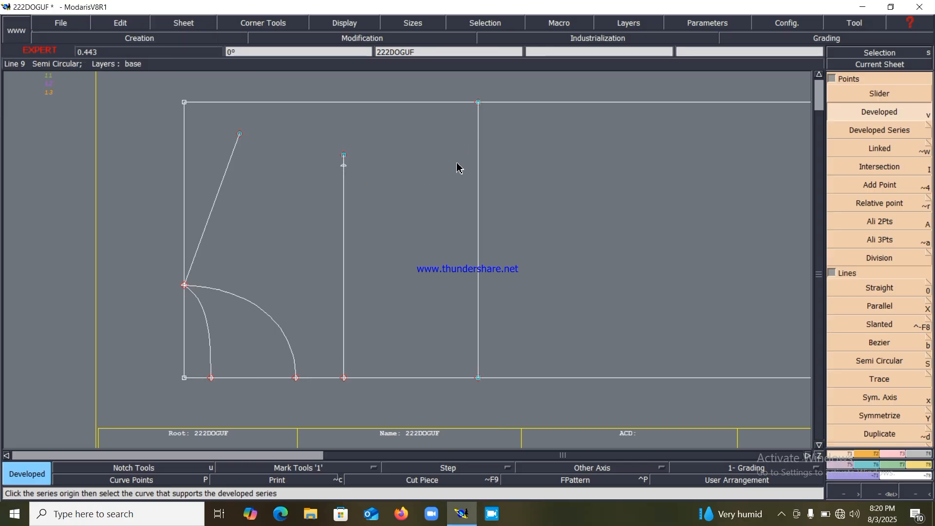
# - Draw a Bezier curve from the slanted line's upper end through the short vertical line's top to the upper end of the 22.5 cm parallel
pyautogui.click(865, 342)
pyautogui.click(240, 135)
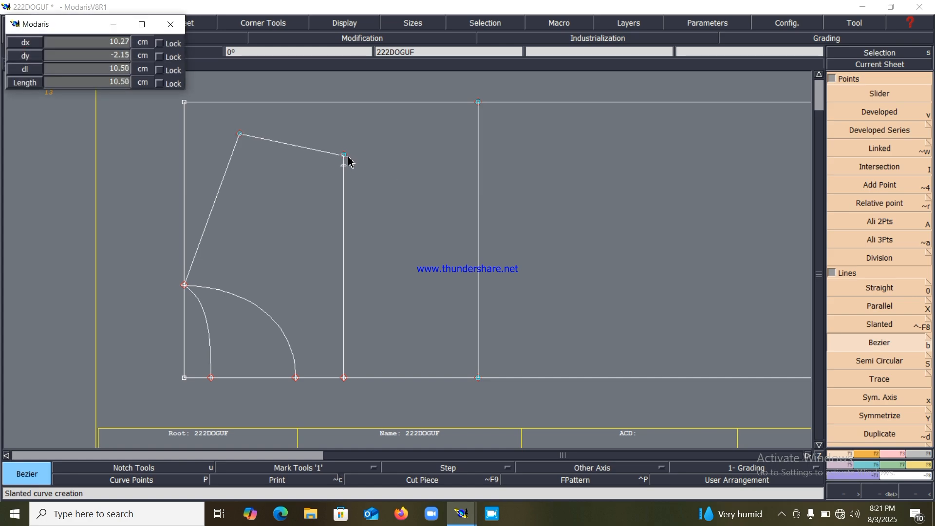
pyautogui.click(344, 154)
pyautogui.click(478, 103)
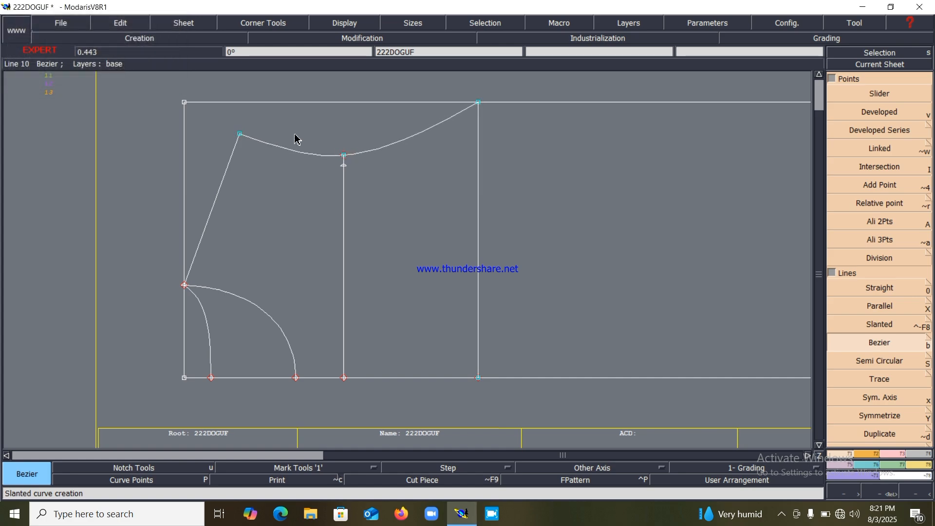
# - Draw a second Bezier curve between the same end points, passing through the 20 cm developed point on the vertical line
pyautogui.click(256, 150)
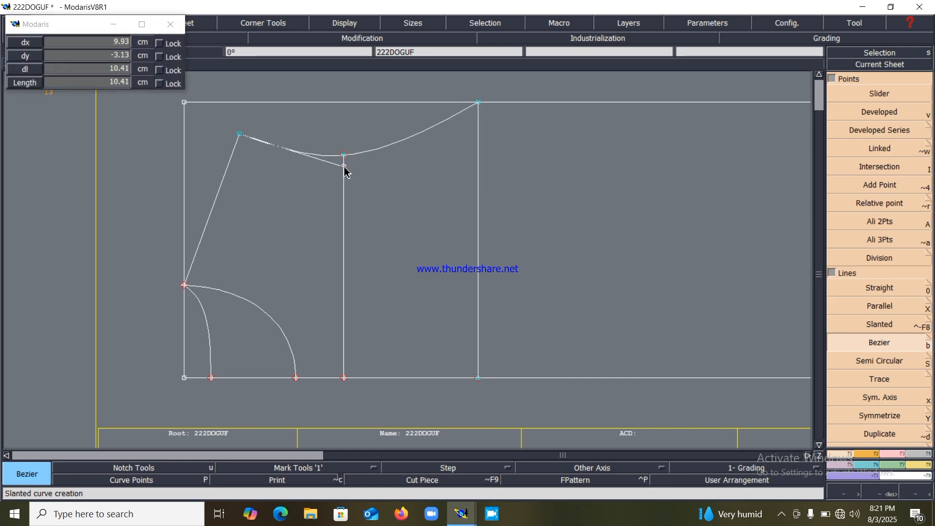
pyautogui.click(344, 165)
pyautogui.click(478, 103)
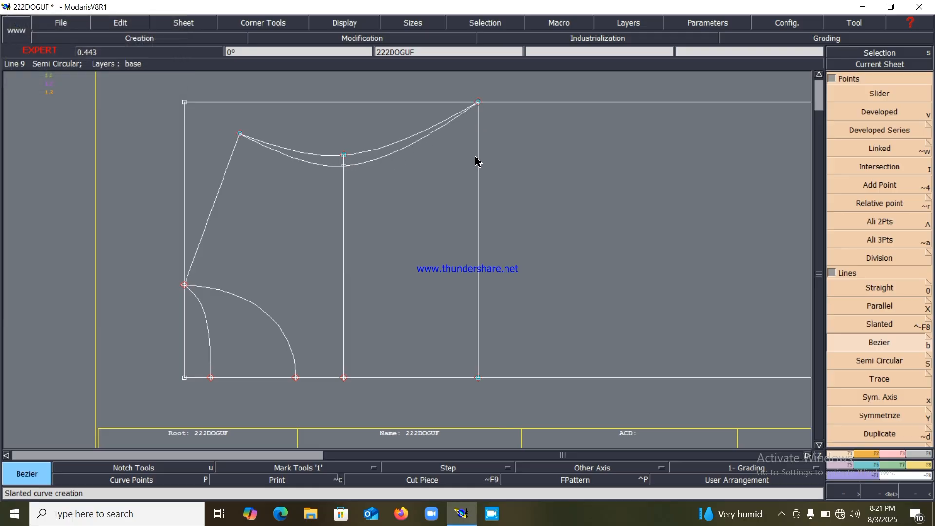
# - Delete the rectangle's top edge and draw a straight line from the curves' shared right end to the upper-right corner in its place
pyautogui.press('Home')
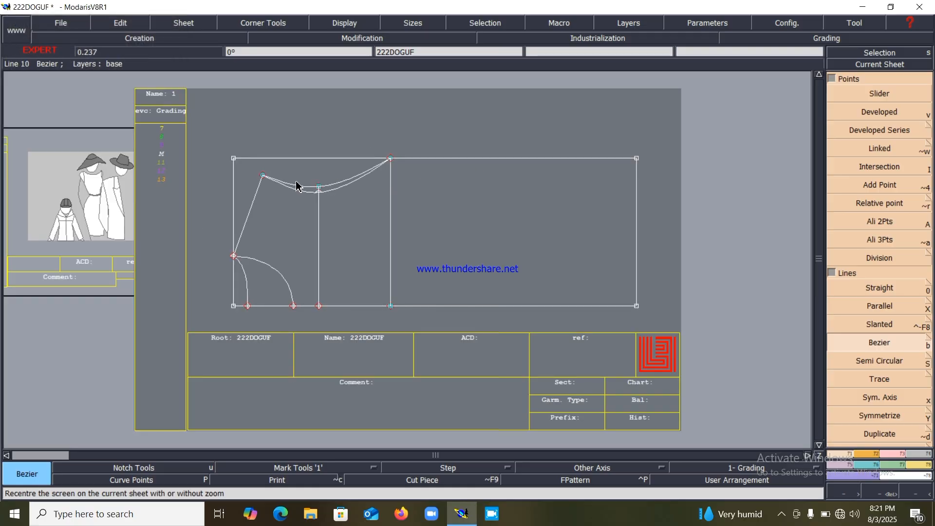
pyautogui.press('Delete')
pyautogui.click(272, 158)
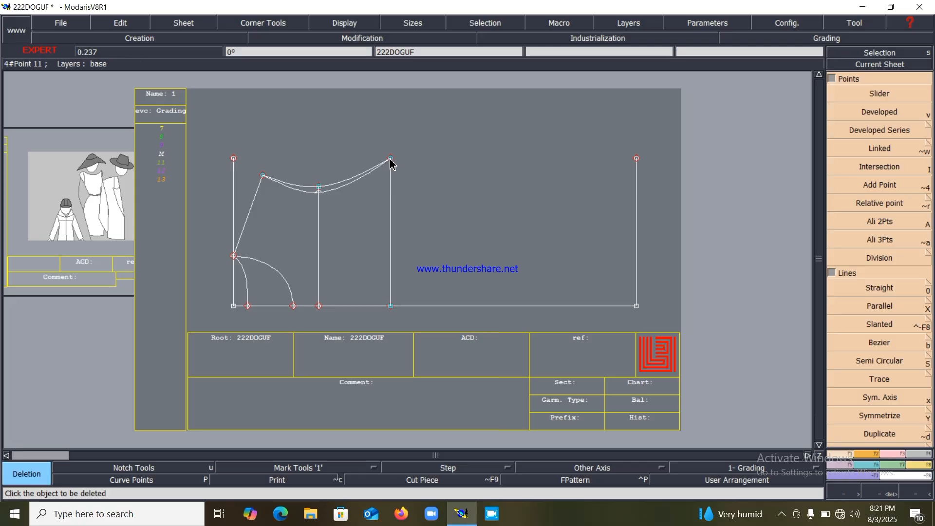
pyautogui.press('0')
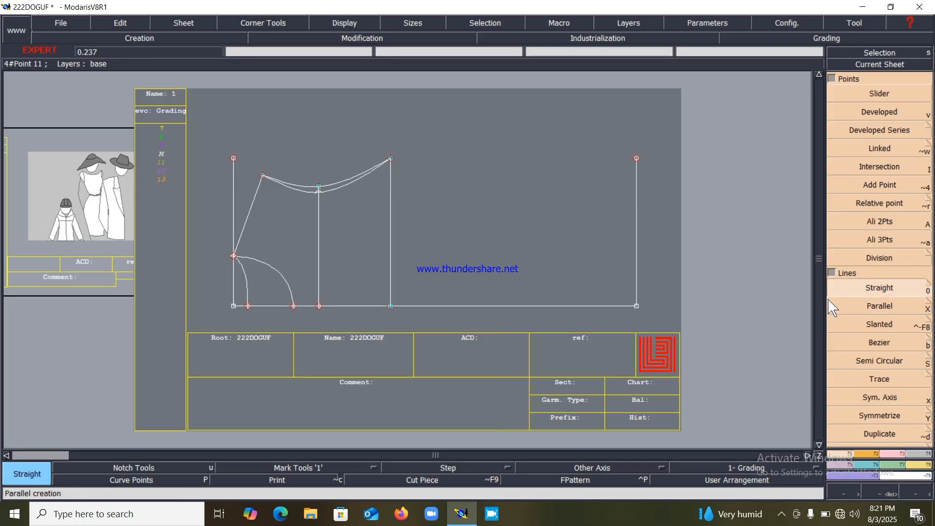
pyautogui.click(390, 158)
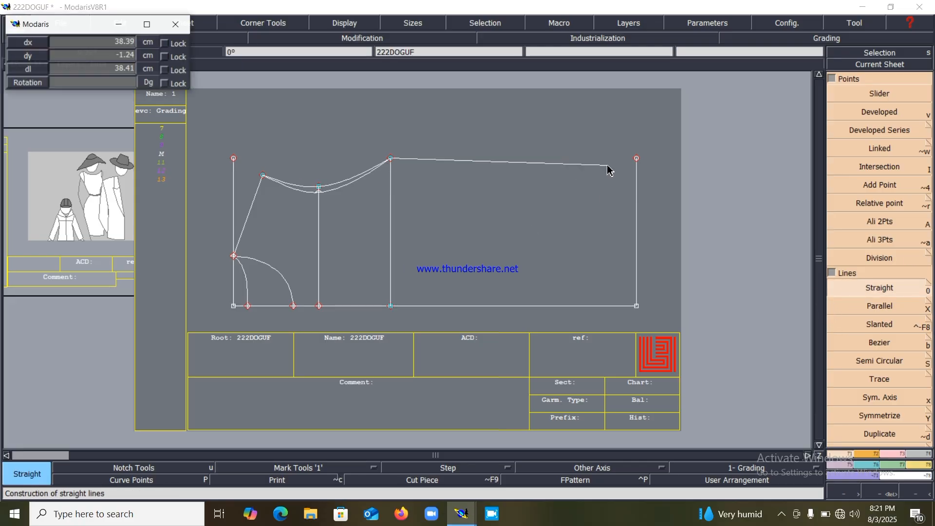
pyautogui.click(630, 160)
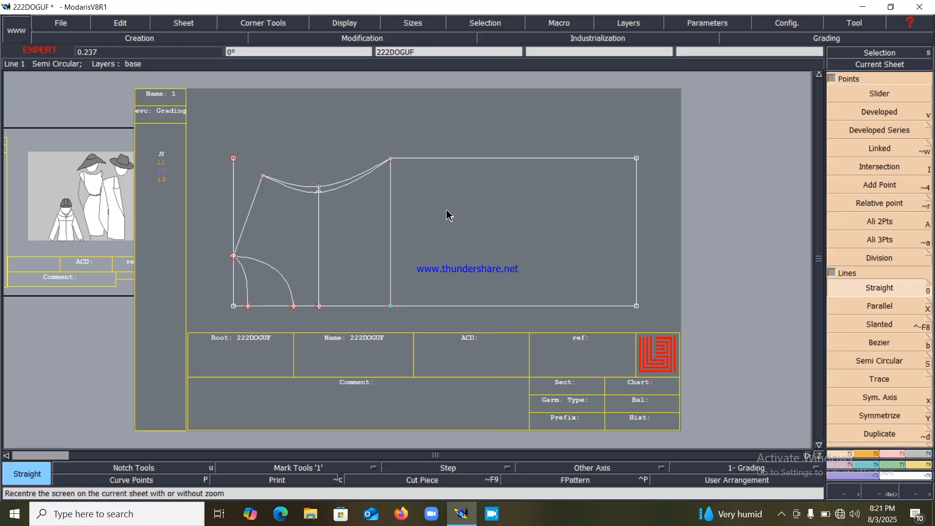
# - Zoom in on the whole pattern outline and turn on the display of curve handles
pyautogui.press('Return')
pyautogui.moveTo(213, 129); pyautogui.dragTo(683, 332)
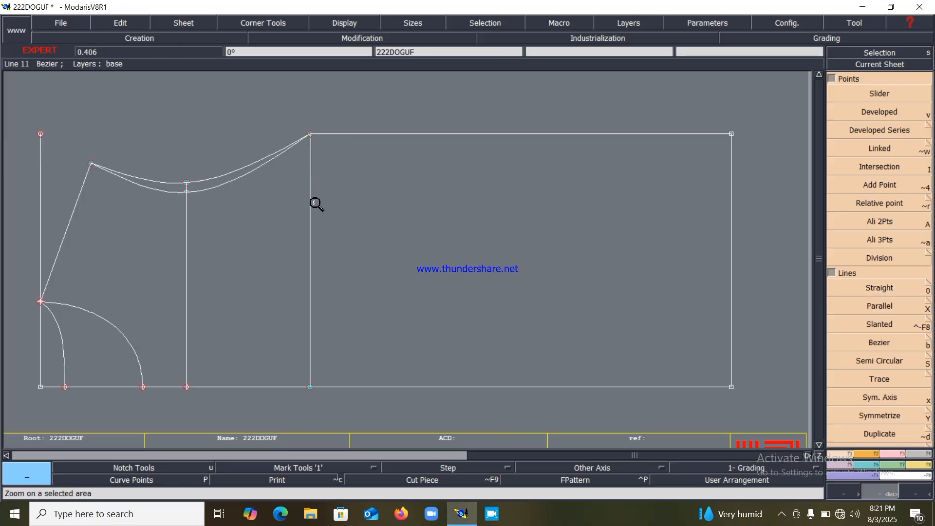
pyautogui.click(354, 23)
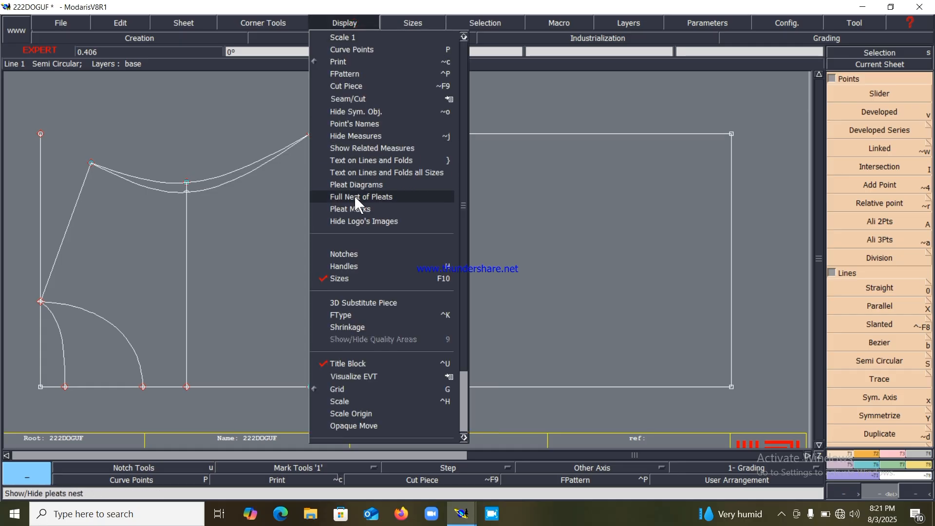
pyautogui.click(349, 266)
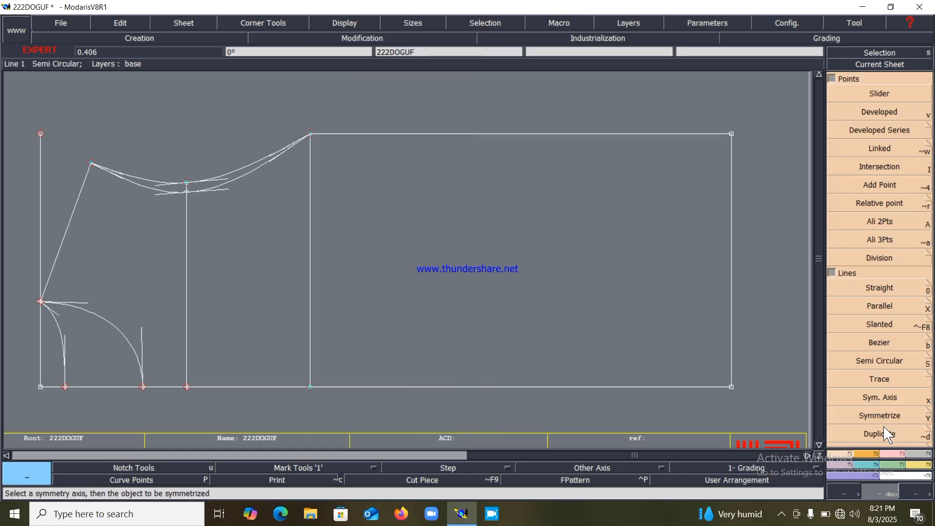
# - Reshape the two upper Bezier curves so that they drop more steeply from their shared right end
pyautogui.scroll(-5, 892, 440)
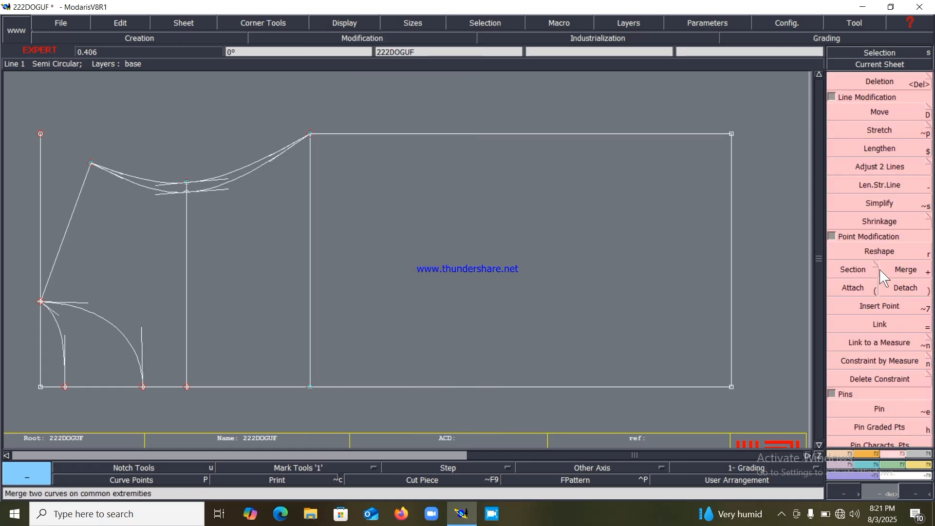
pyautogui.click(879, 252)
pyautogui.moveTo(272, 155); pyautogui.dragTo(304, 185)
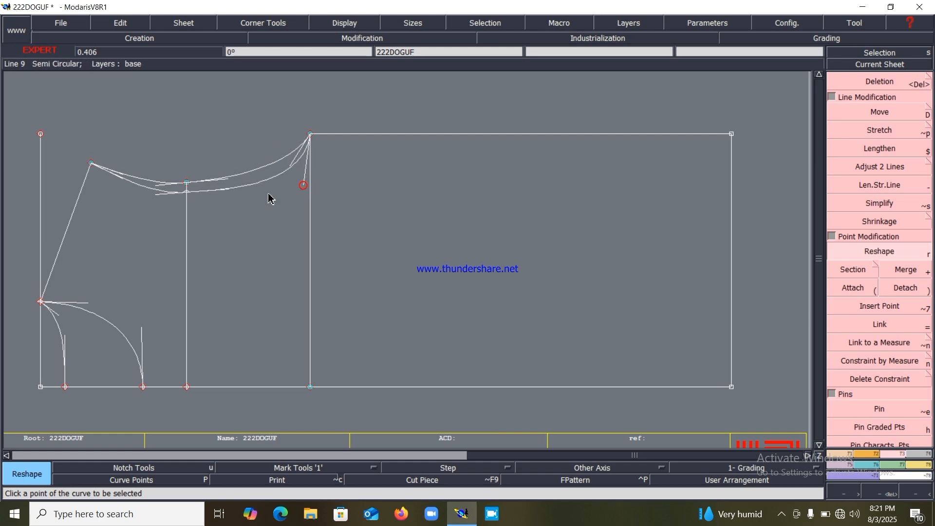
pyautogui.moveTo(212, 191); pyautogui.dragTo(233, 190)
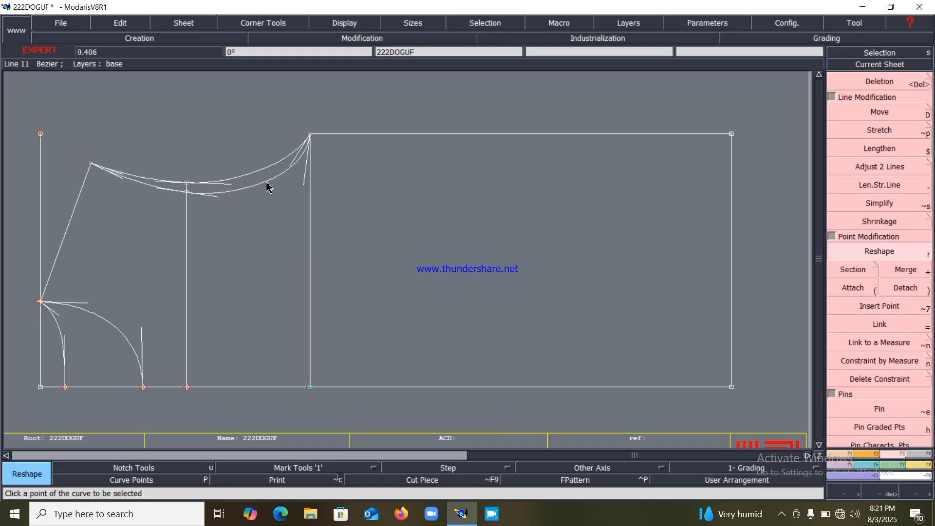
pyautogui.moveTo(290, 166); pyautogui.dragTo(291, 173)
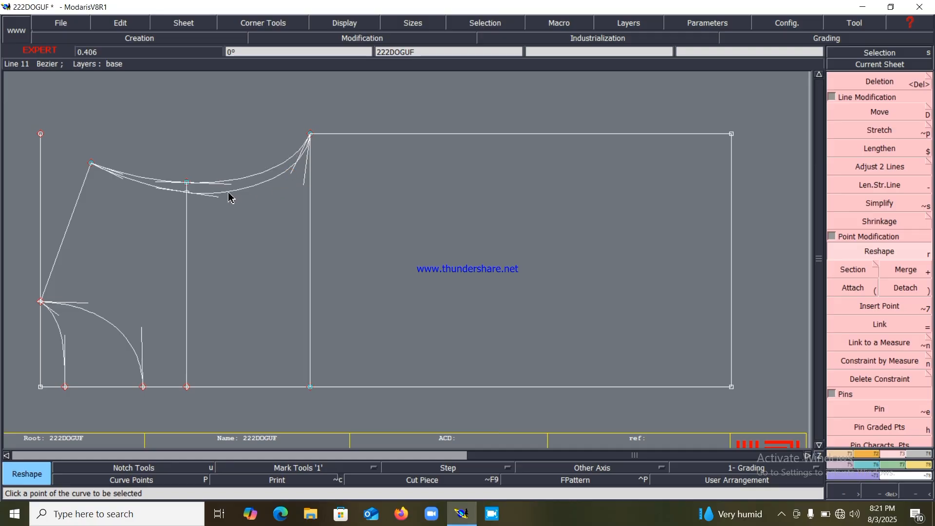
# - Lengthen the handles at the middle points of both upper curves and adjust their left-end handles to smooth the shape
pyautogui.moveTo(224, 199); pyautogui.dragTo(240, 205)
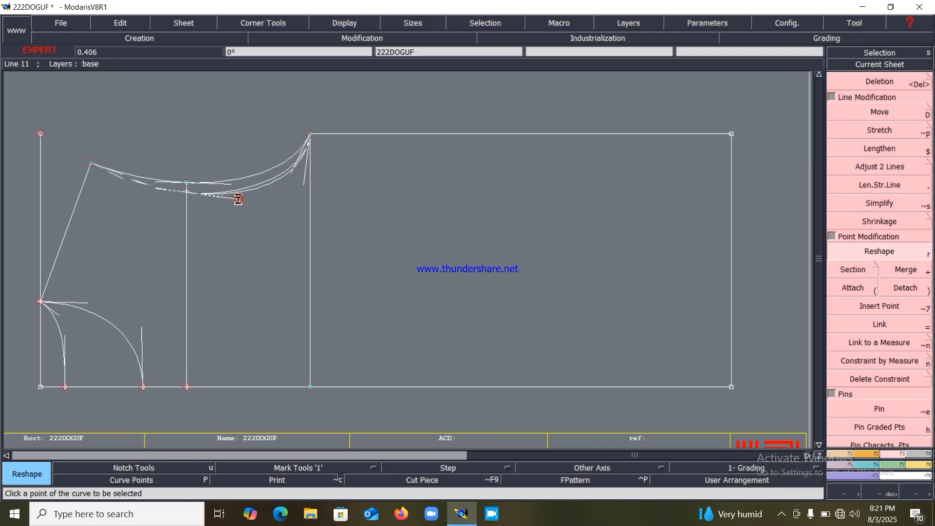
pyautogui.click(238, 199)
pyautogui.click(231, 185)
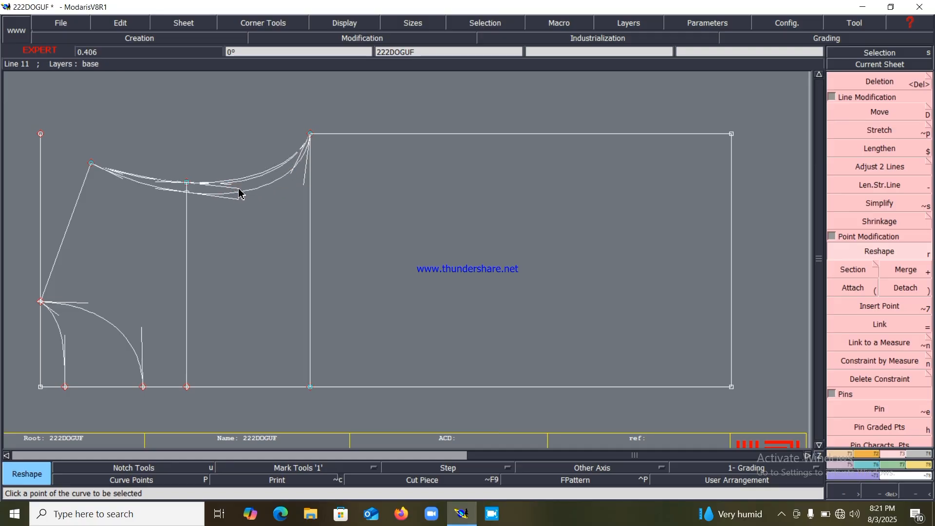
pyautogui.click(240, 193)
pyautogui.click(136, 180)
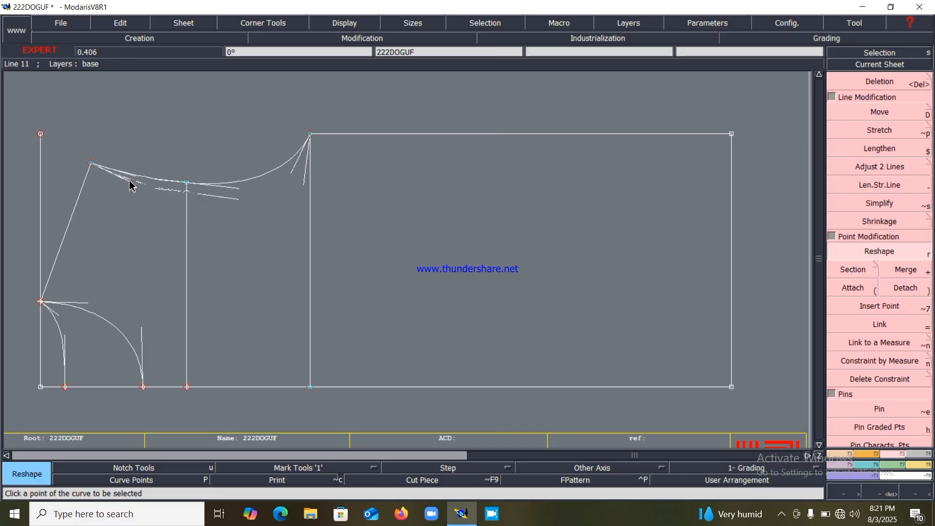
pyautogui.click(135, 185)
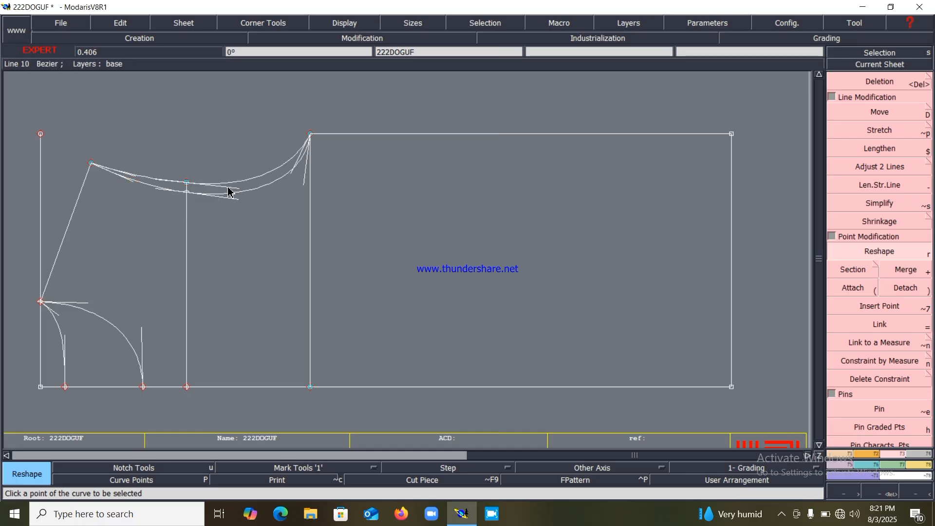
pyautogui.click(232, 188)
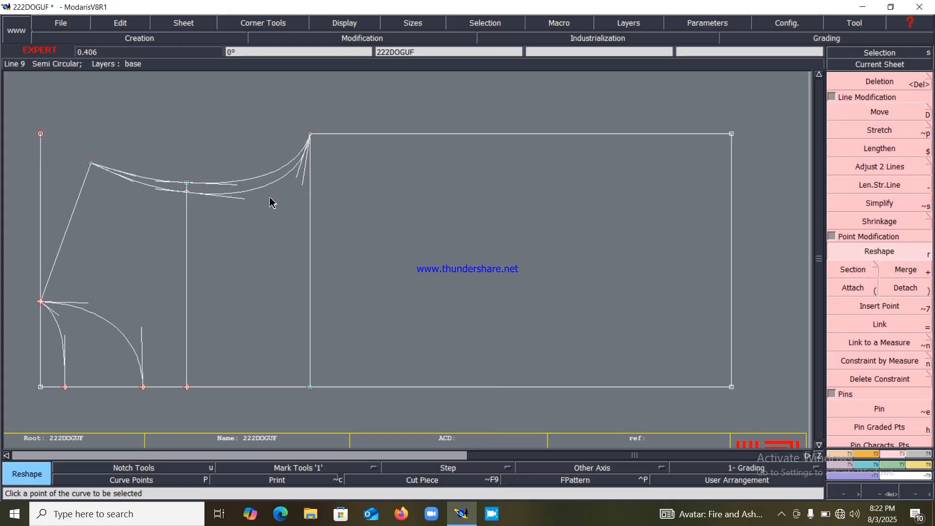
# - Turn off the display of curve handles and recentre the view on the whole sheet
pyautogui.click(347, 23)
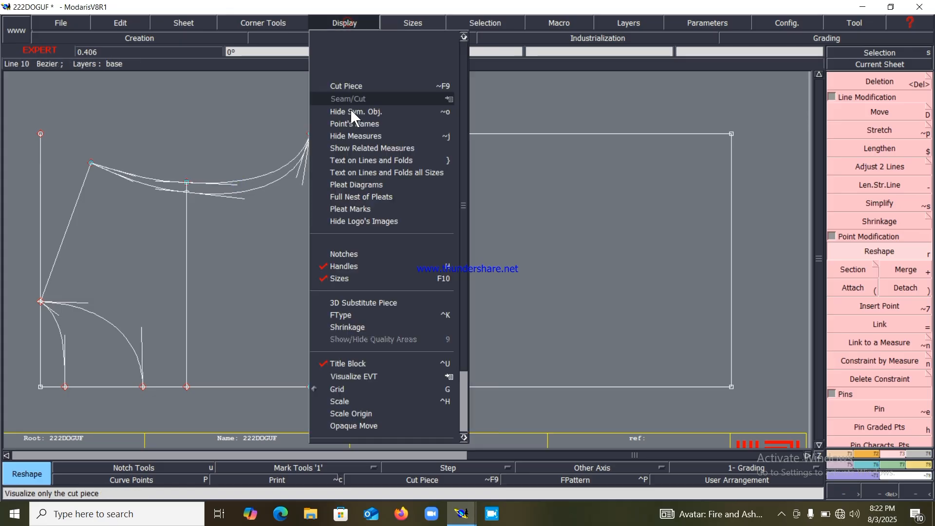
pyautogui.click(343, 269)
pyautogui.press('Home')
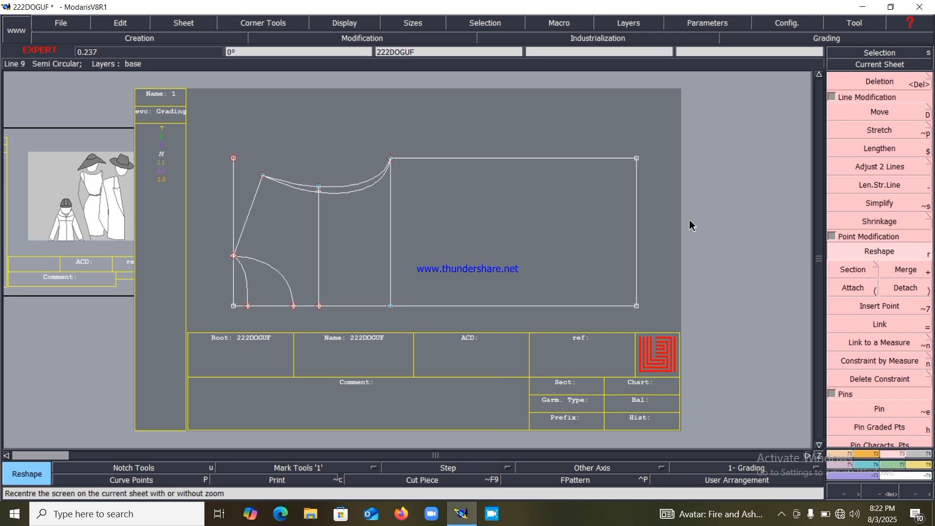
# - Add a dynamic length measure to each of the two upper curves
pyautogui.click(918, 464)
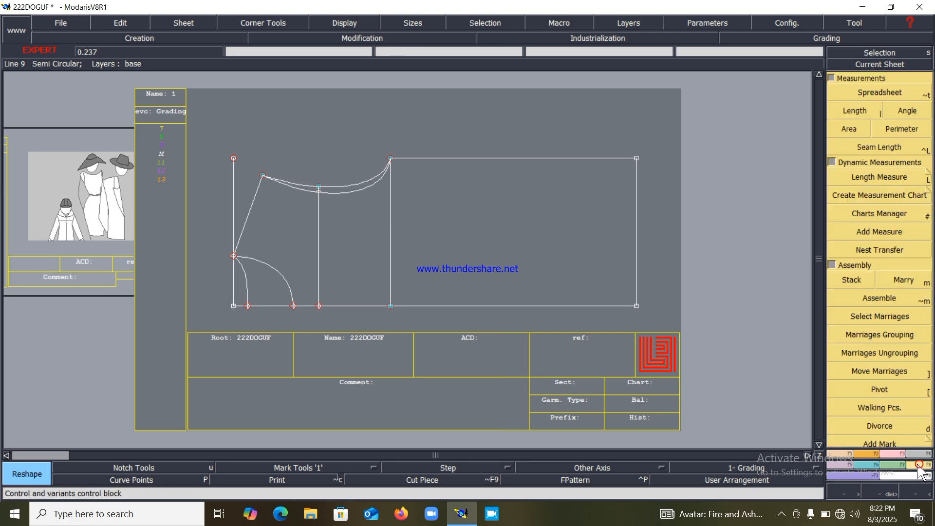
pyautogui.click(895, 179)
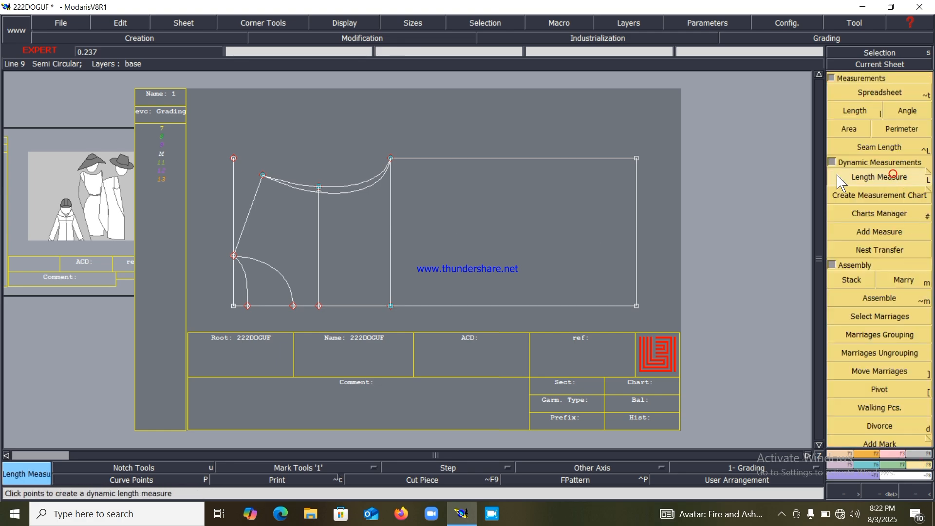
pyautogui.click(340, 188)
pyautogui.click(330, 124)
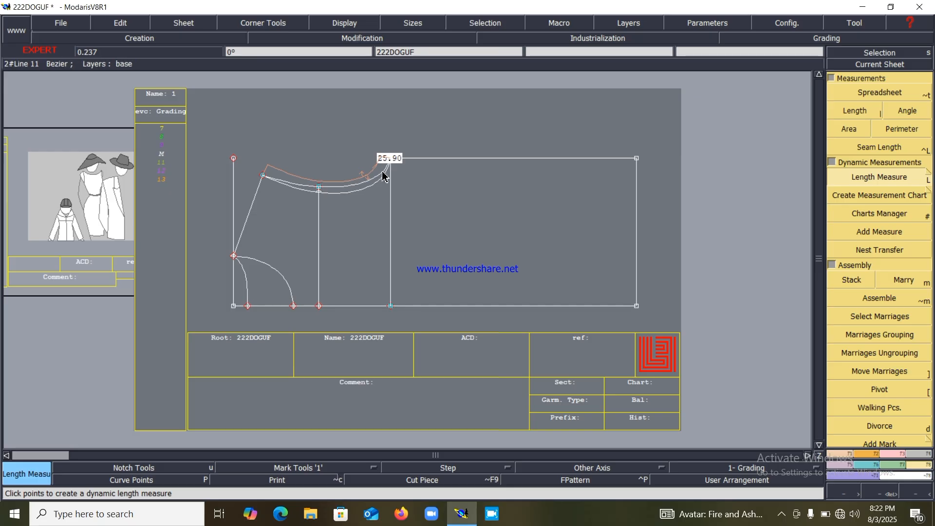
pyautogui.click(359, 182)
pyautogui.click(342, 132)
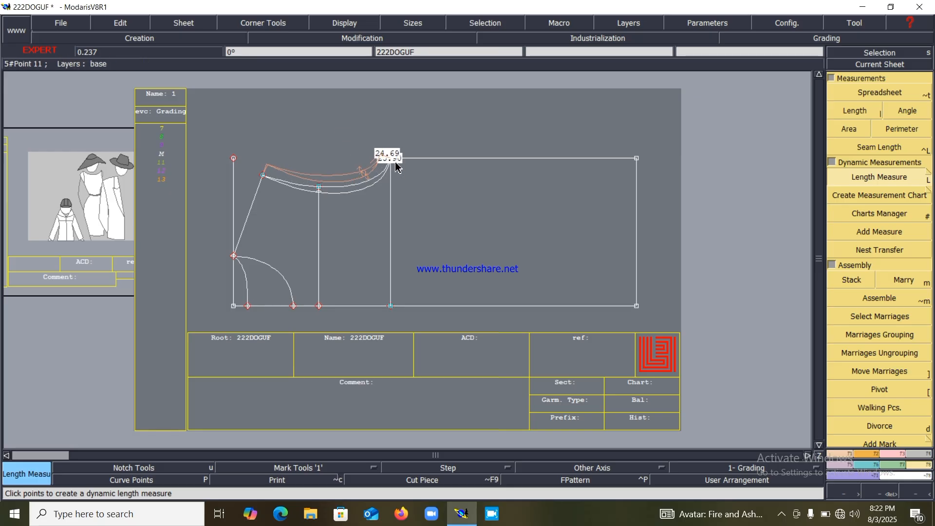
pyautogui.press('Escape')
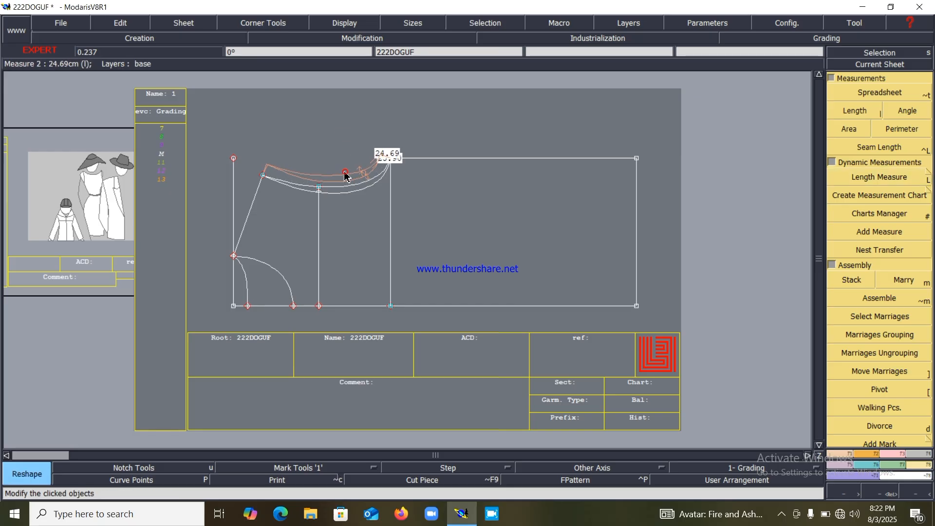
# - Move the two curve length measures apart so that they sit separately above the upper curves
pyautogui.click(344, 172)
pyautogui.click(346, 179)
pyautogui.click(343, 170)
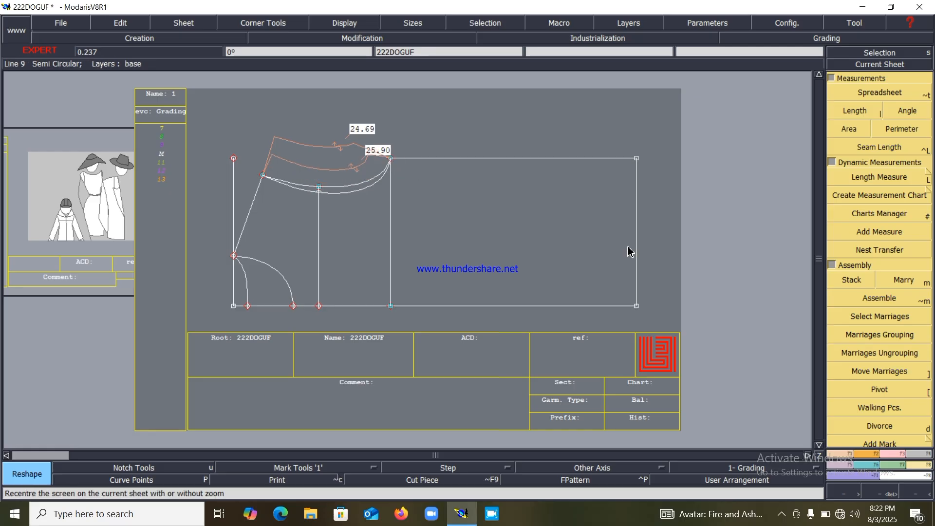
# - Draw a separate rectangle below the pattern outline with a width of 21 cm and a height of -19.5 cm
pyautogui.click(869, 454)
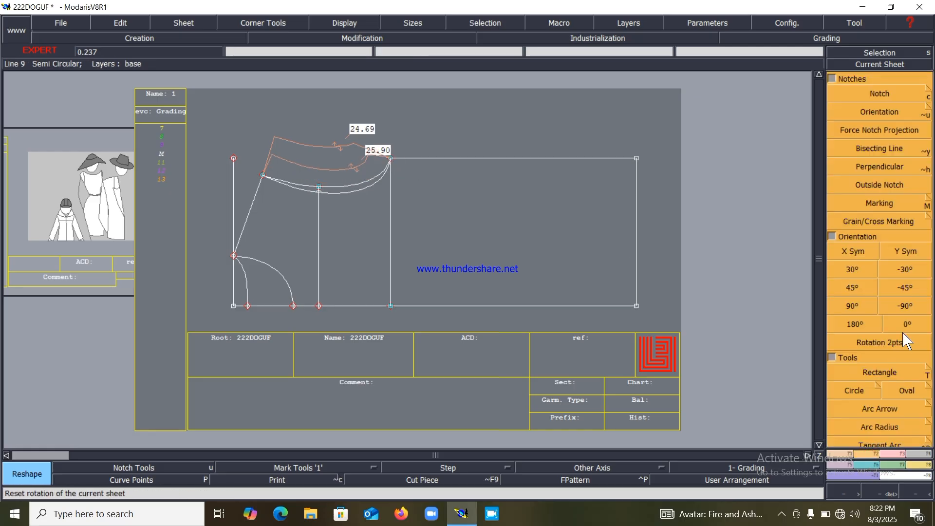
pyautogui.click(874, 374)
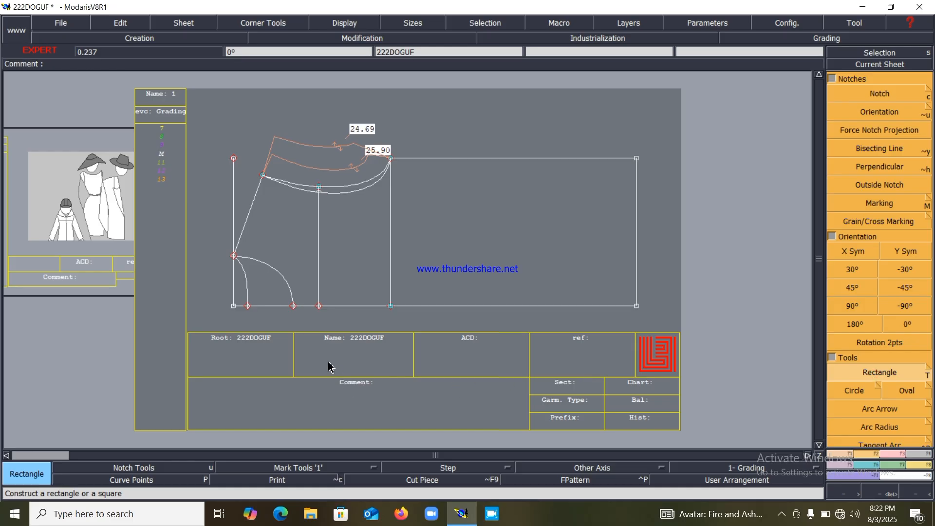
pyautogui.click(303, 345)
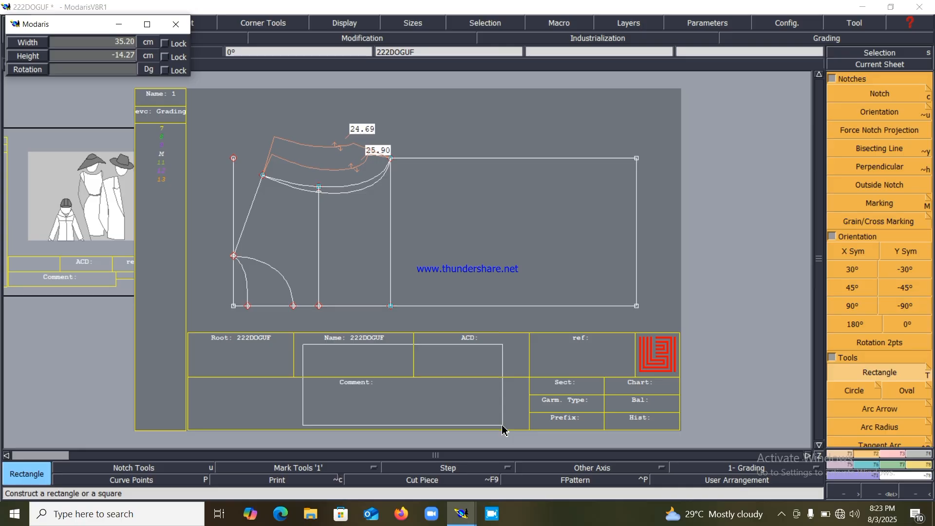
pyautogui.press('Down')
pyautogui.write('21')
pyautogui.press('Down')
pyautogui.write('-')
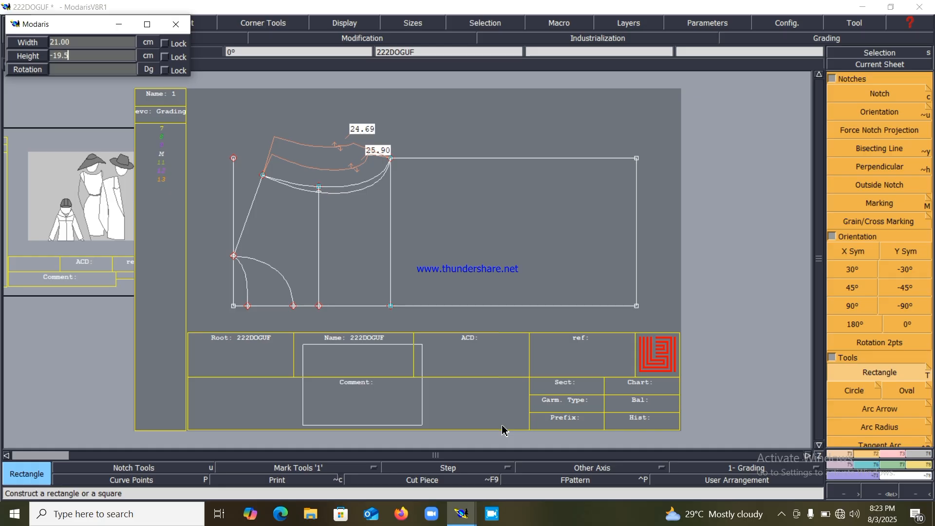
pyautogui.press('Return')
pyautogui.press('Home')
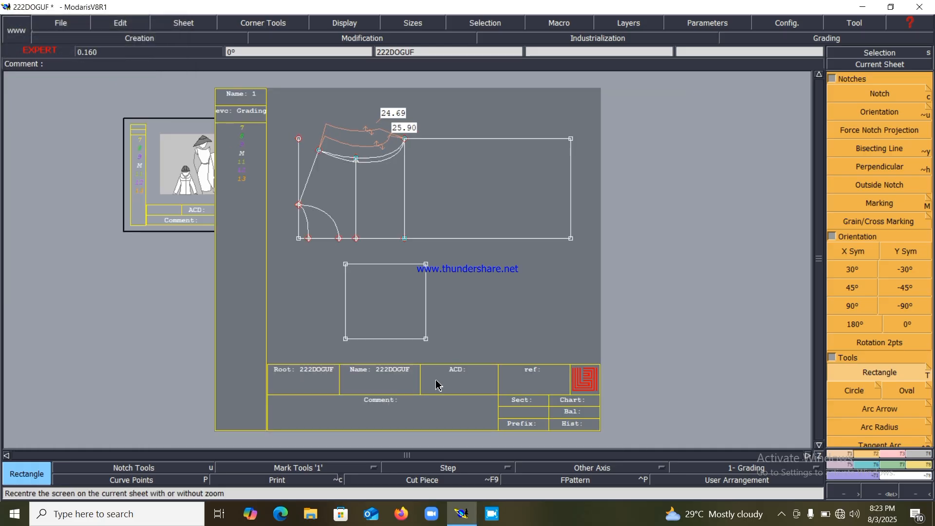
# - Place a developed point on the new rectangle's right edge at a curve length of -16.50 cm from the lower-right corner
pyautogui.click(847, 452)
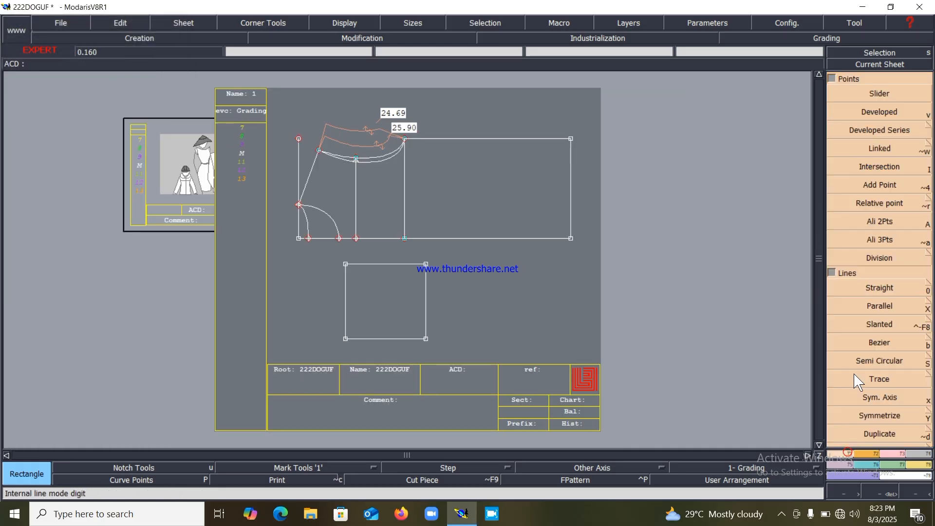
pyautogui.click(886, 113)
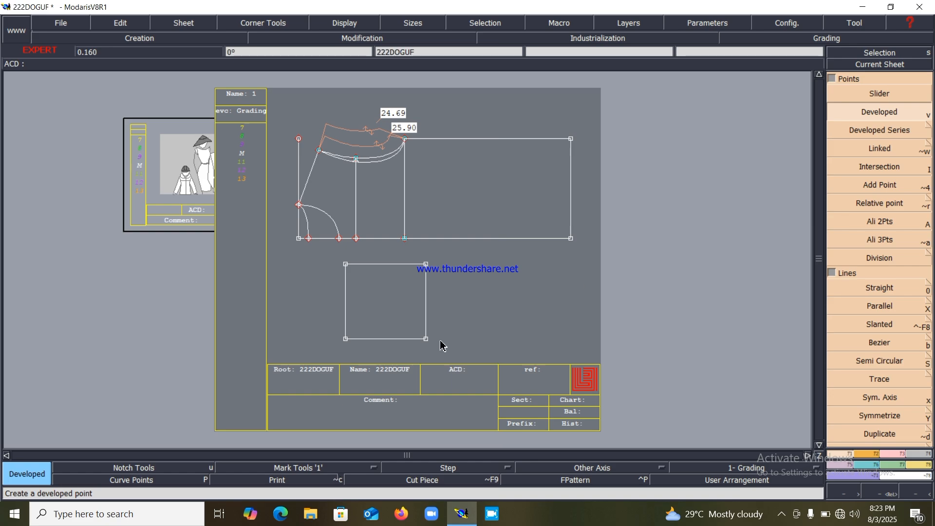
pyautogui.click(426, 338)
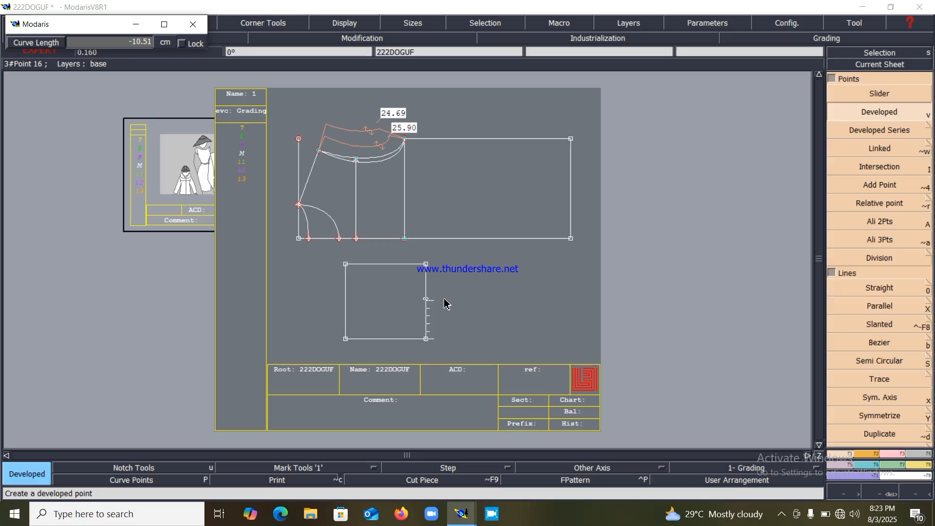
pyautogui.press('BackSpace')
pyautogui.write('-16.50')
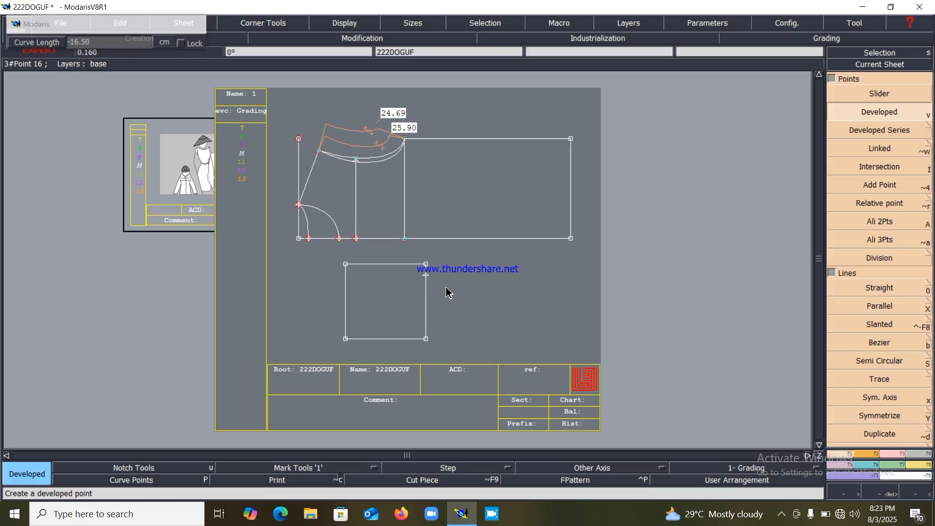
pyautogui.press('Return')
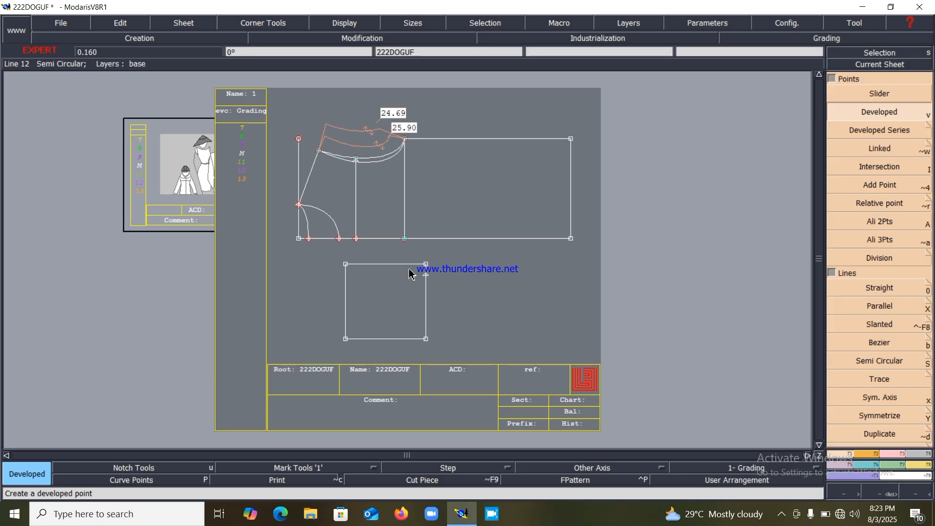
# - Place a developed point on the new rectangle's top edge, 13 cm from the upper-left corner
pyautogui.click(347, 266)
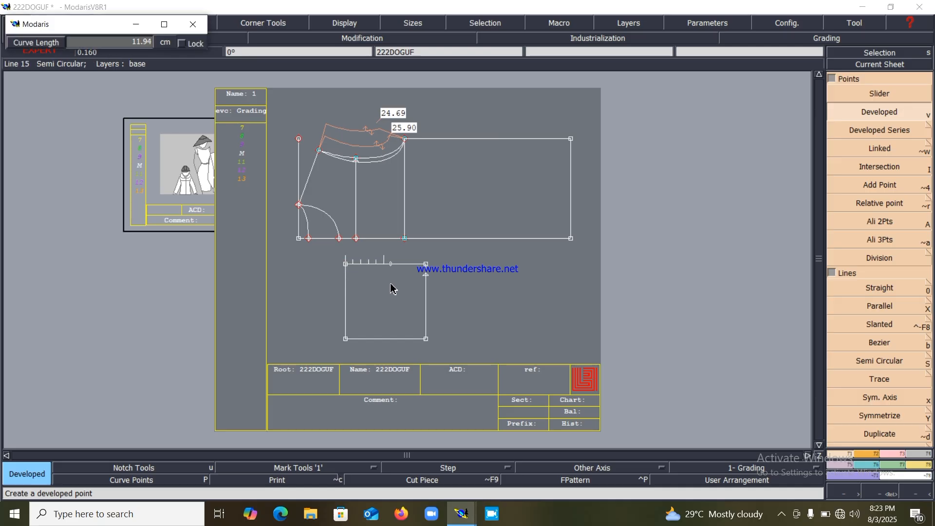
pyautogui.write('13')
pyautogui.press('Return')
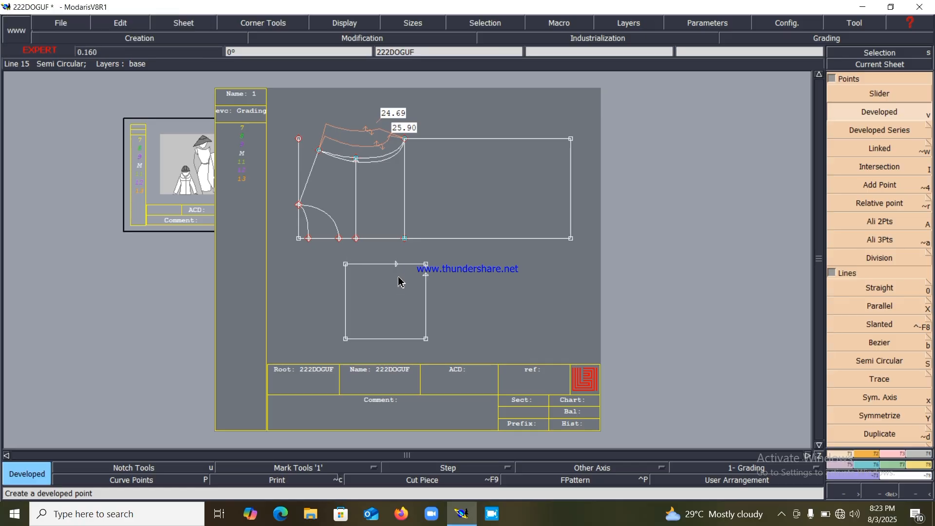
# - Draw a straight line from the 13 cm point on the top edge to the developed point on the right edge
pyautogui.press('0')
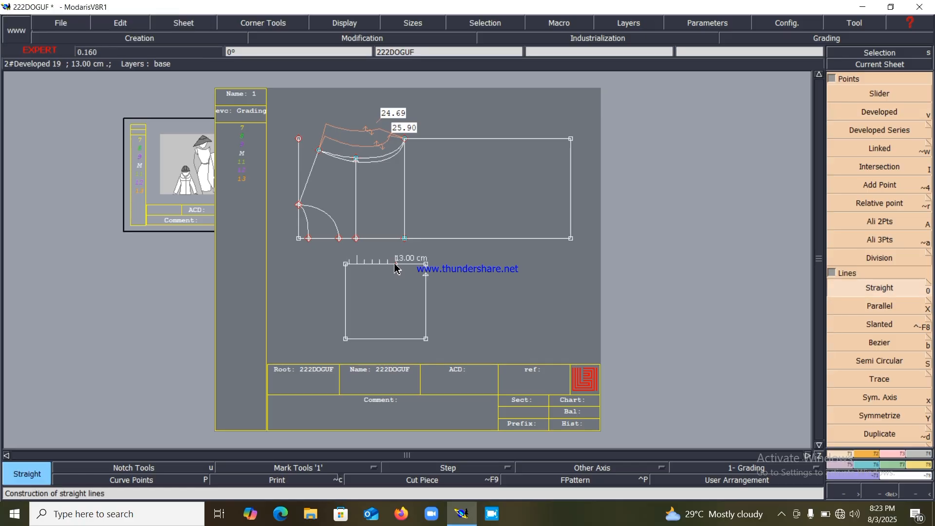
pyautogui.click(396, 264)
pyautogui.click(425, 277)
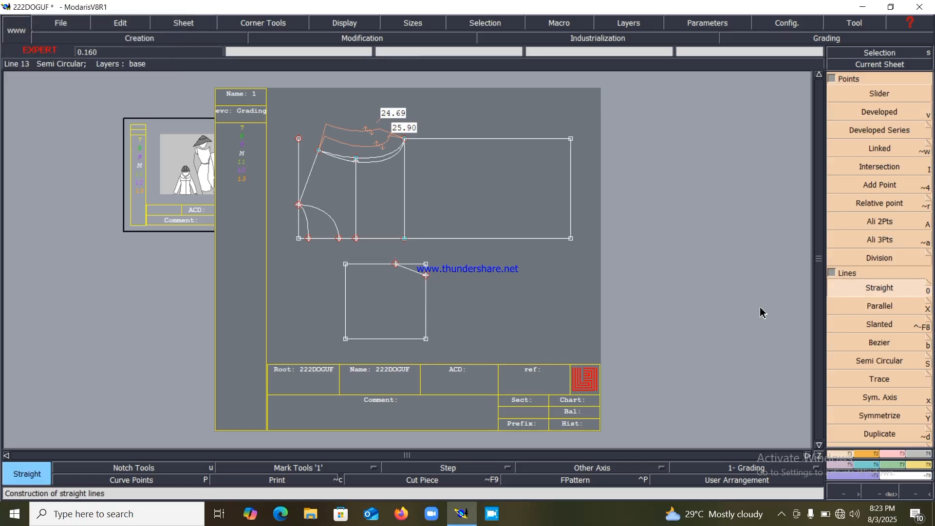
# - Draw a Bezier curve from the new rectangle's lower-left corner to the 13 cm point on its top edge
pyautogui.click(863, 342)
pyautogui.click(345, 338)
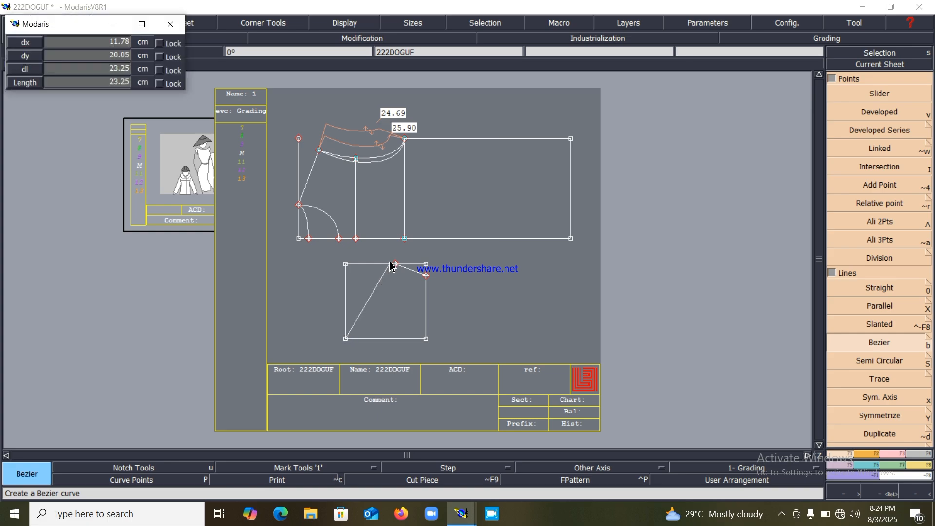
pyautogui.click(396, 264)
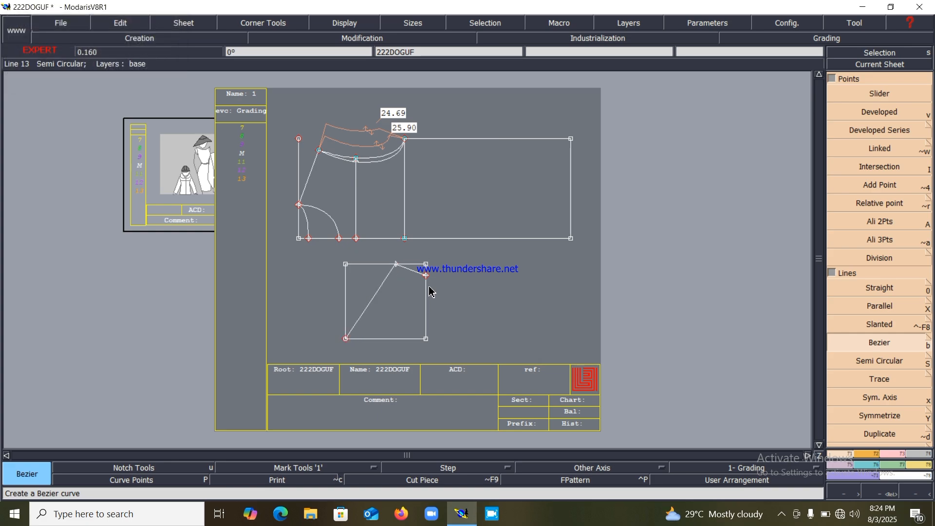
# - Display the curve handles on the piece drawn from the 21 by 19.5 cm rectangle
pyautogui.press('z')
pyautogui.moveTo(325, 250); pyautogui.dragTo(486, 364)
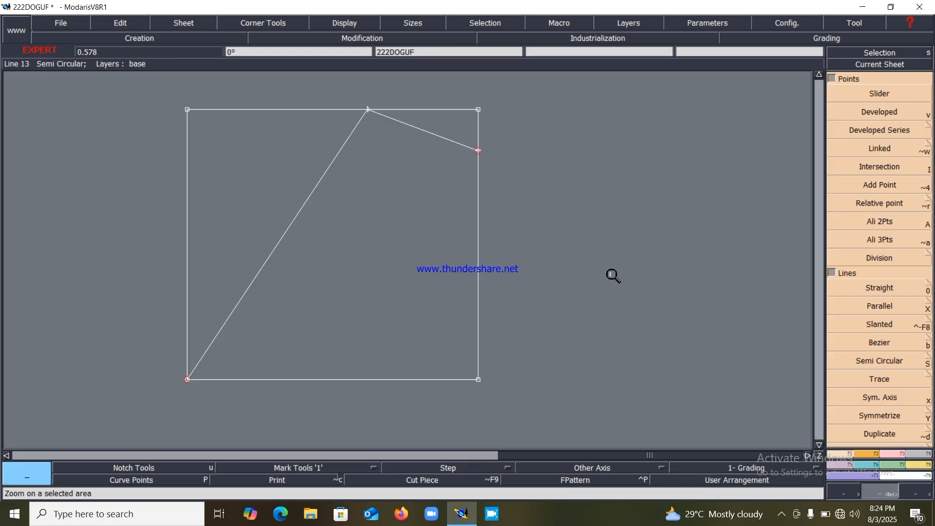
pyautogui.click(361, 23)
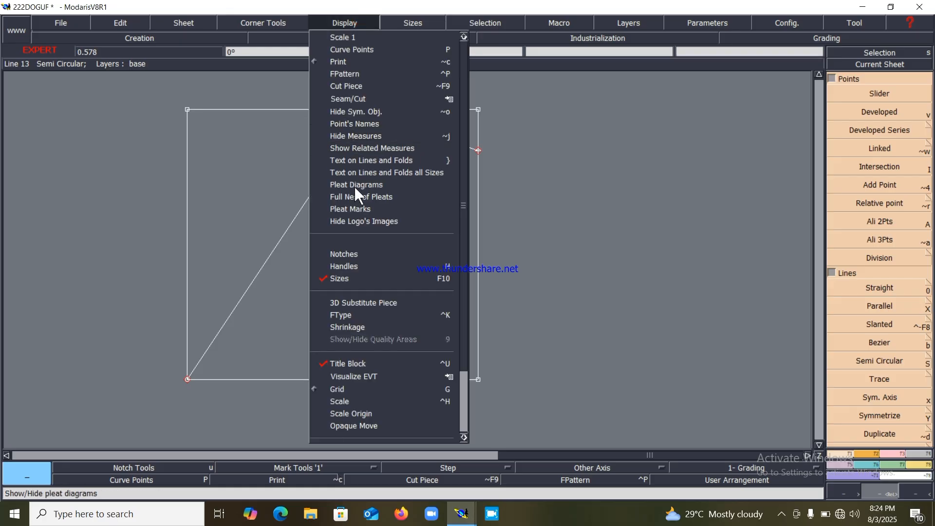
pyautogui.click(352, 266)
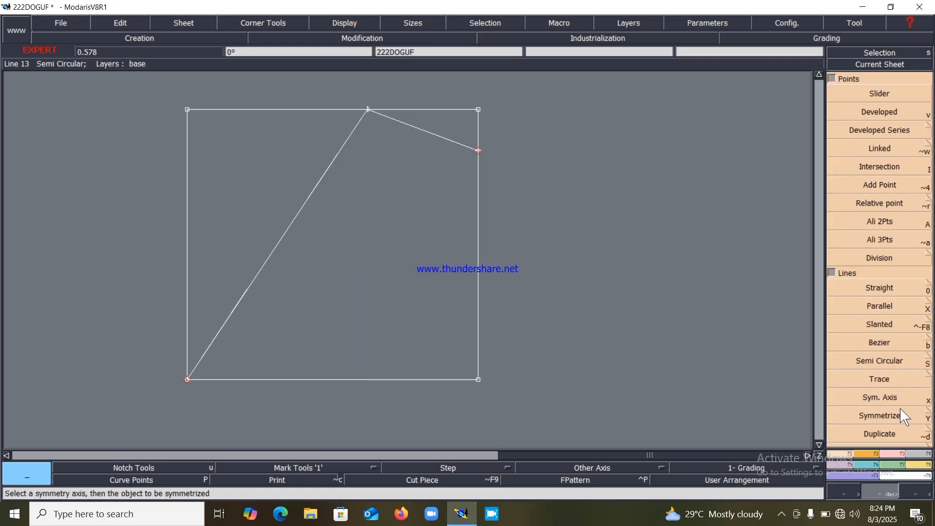
# - Reshape the Bezier curve into an S-curve leaving the lower-left corner almost vertically and dropping steeply from the 13 cm point
pyautogui.click(892, 453)
pyautogui.click(876, 255)
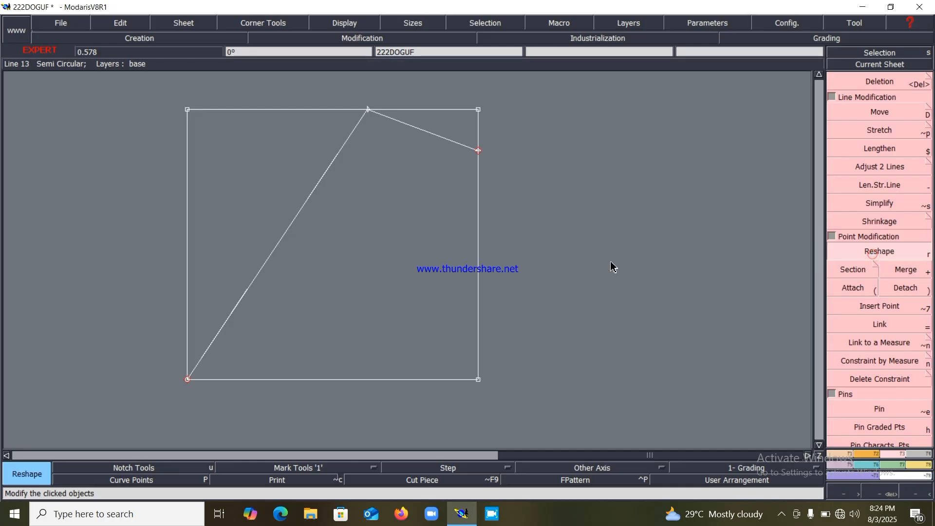
pyautogui.moveTo(230, 279); pyautogui.dragTo(191, 234)
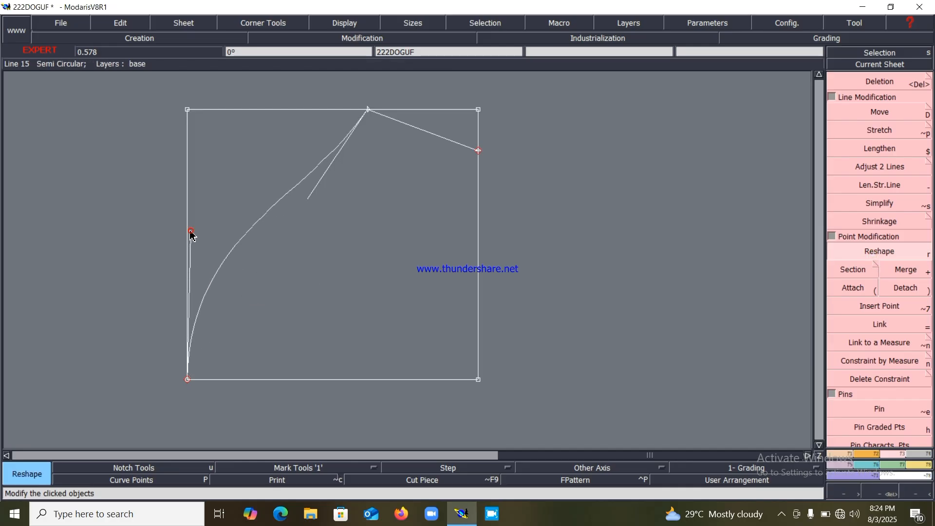
pyautogui.moveTo(325, 176); pyautogui.dragTo(355, 199)
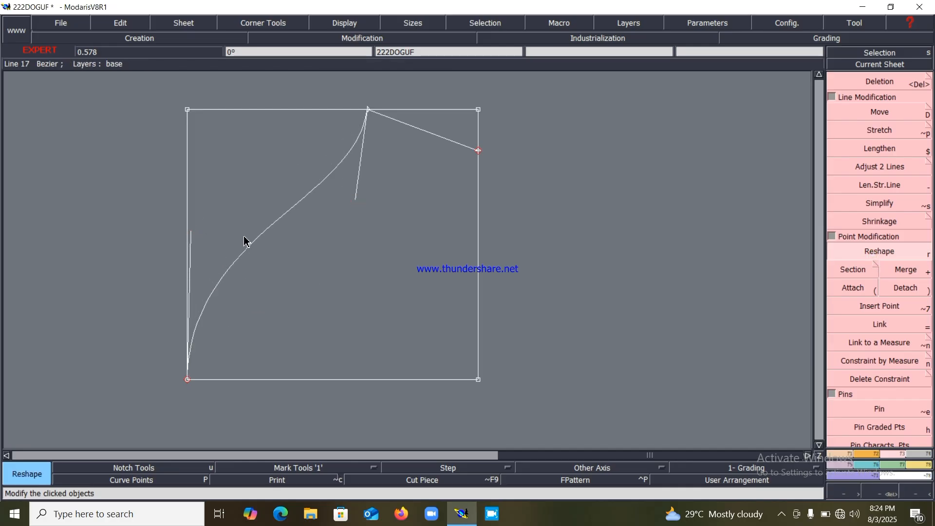
pyautogui.moveTo(190, 199); pyautogui.dragTo(189, 191)
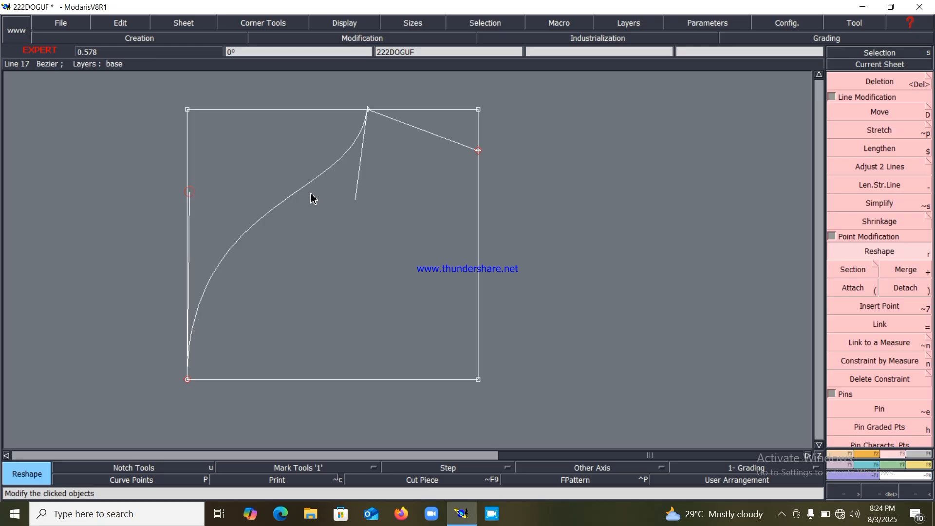
pyautogui.moveTo(355, 199); pyautogui.dragTo(345, 202)
# - Enable the Curve with Constraint option for parallel, symmetrized and slanted lines
pyautogui.press('Home')
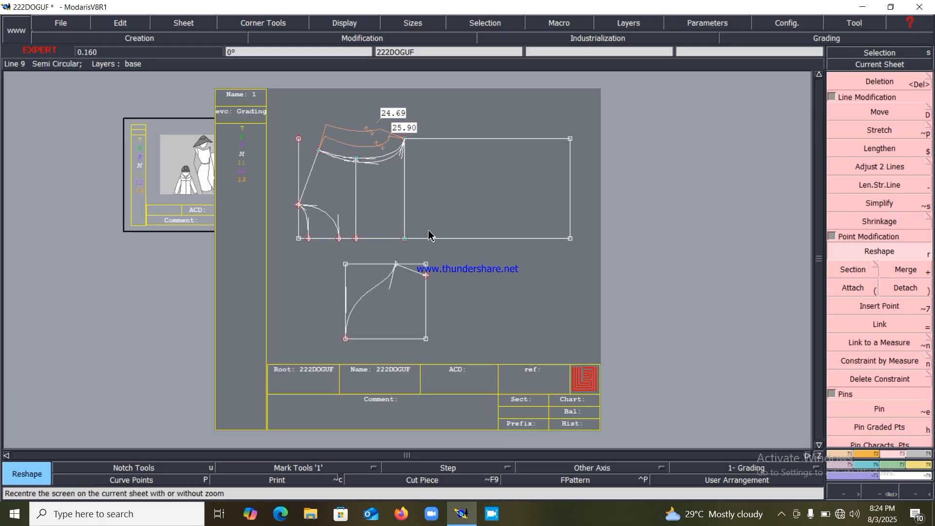
pyautogui.press('Return')
pyautogui.moveTo(293, 226); pyautogui.dragTo(504, 412)
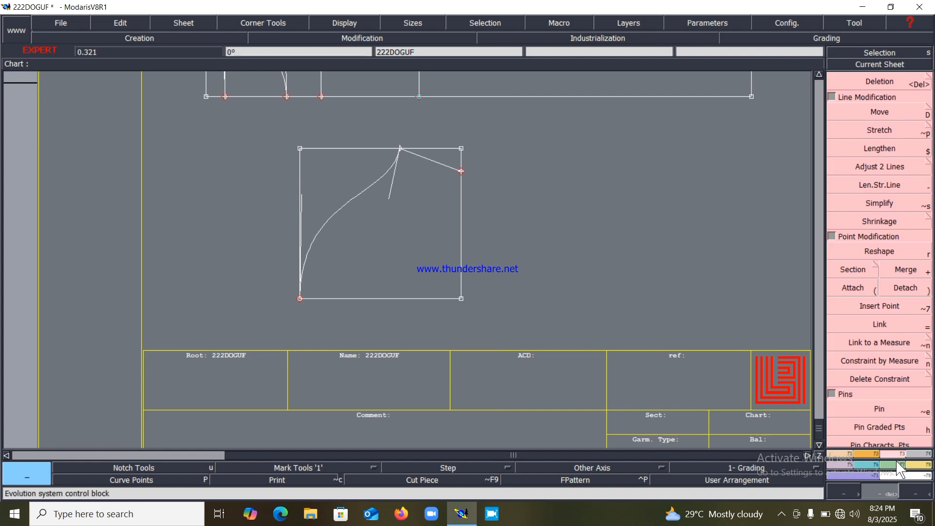
pyautogui.click(846, 453)
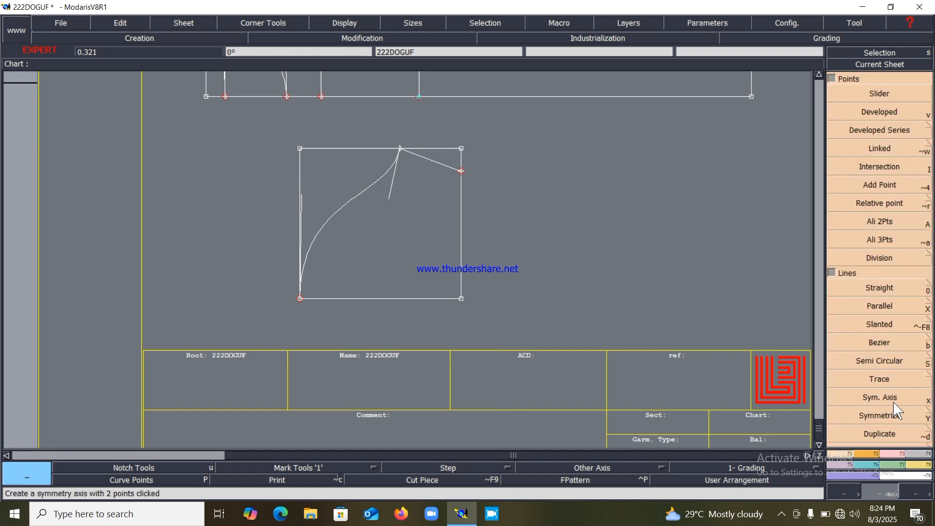
pyautogui.rightClick(925, 307)
pyautogui.click(88, 42)
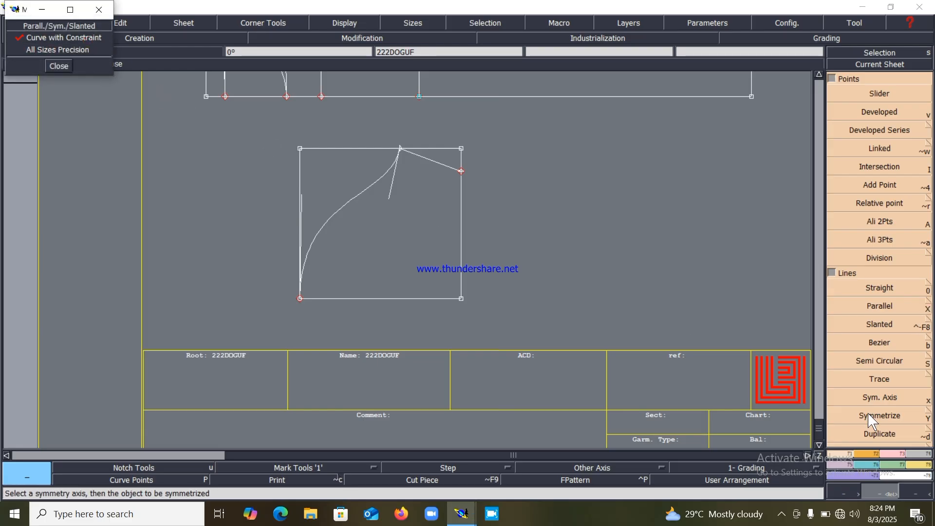
# - Create a symmetry axis along the smaller rectangle's bottom edge and symmetrize the S-curve across it
pyautogui.click(879, 398)
pyautogui.click(334, 299)
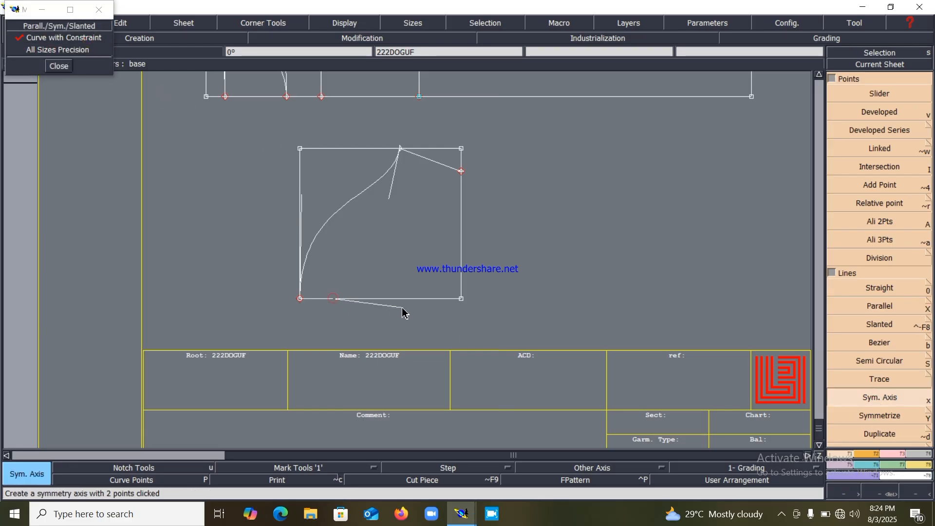
pyautogui.click(402, 299)
pyautogui.click(863, 417)
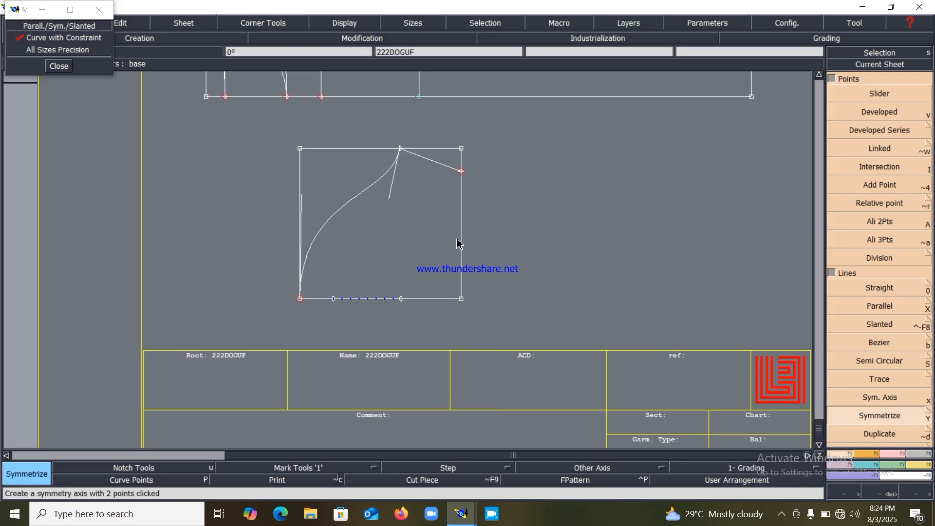
pyautogui.click(359, 198)
# - Draw a second Bezier curve from the rectangle's lower-left corner to the 13 cm top-edge point and symmetrize it across the bottom-edge axis
pyautogui.press('Home')
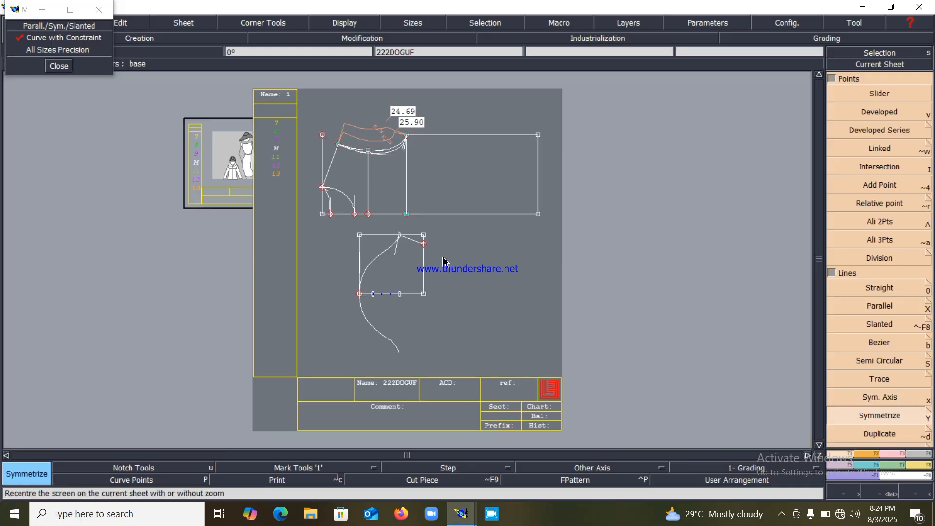
pyautogui.press('Return')
pyautogui.moveTo(302, 195); pyautogui.dragTo(469, 345)
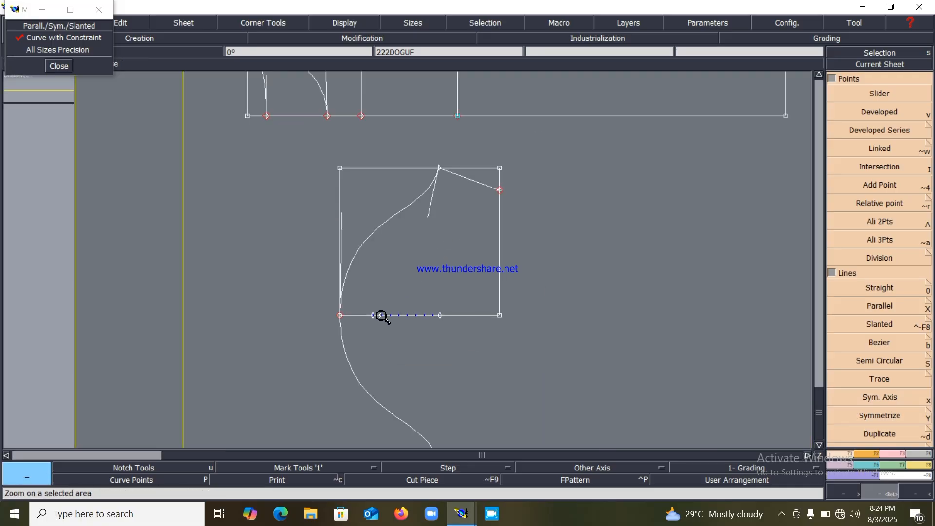
pyautogui.click(885, 341)
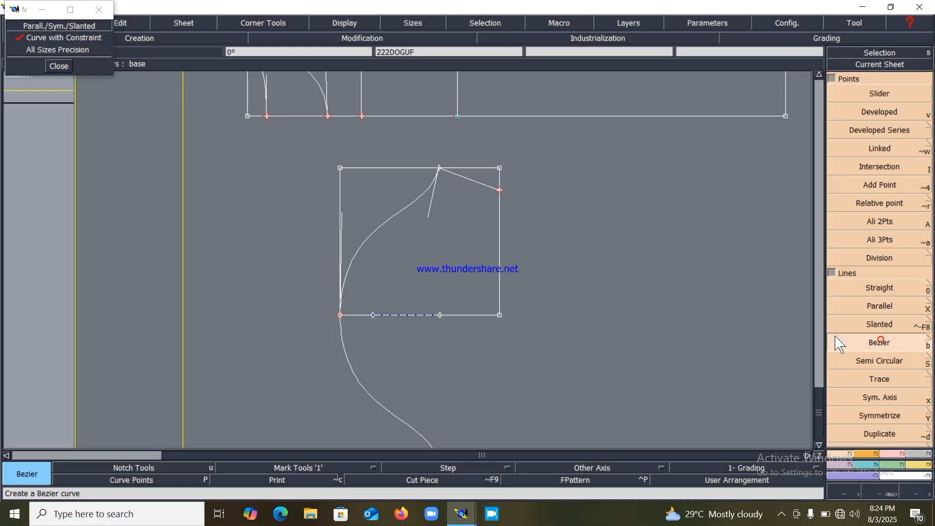
pyautogui.click(340, 315)
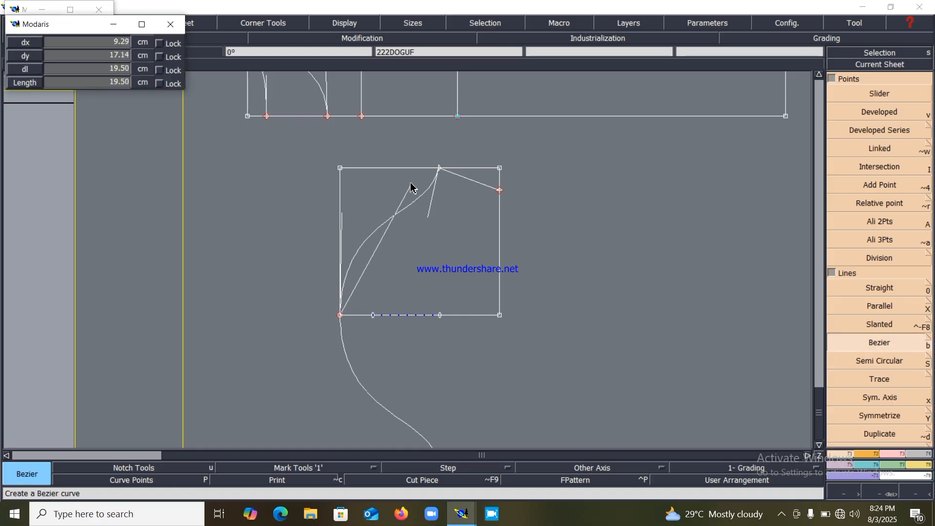
pyautogui.click(441, 170)
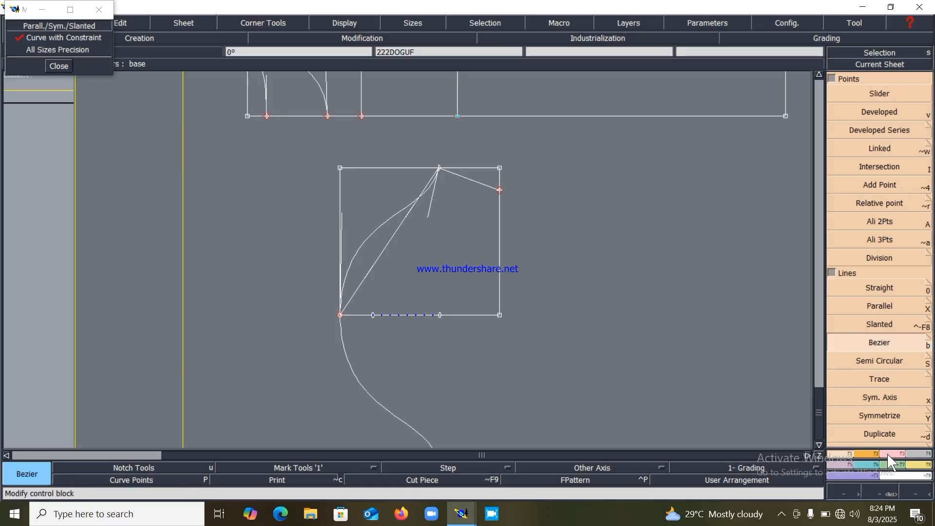
pyautogui.click(885, 417)
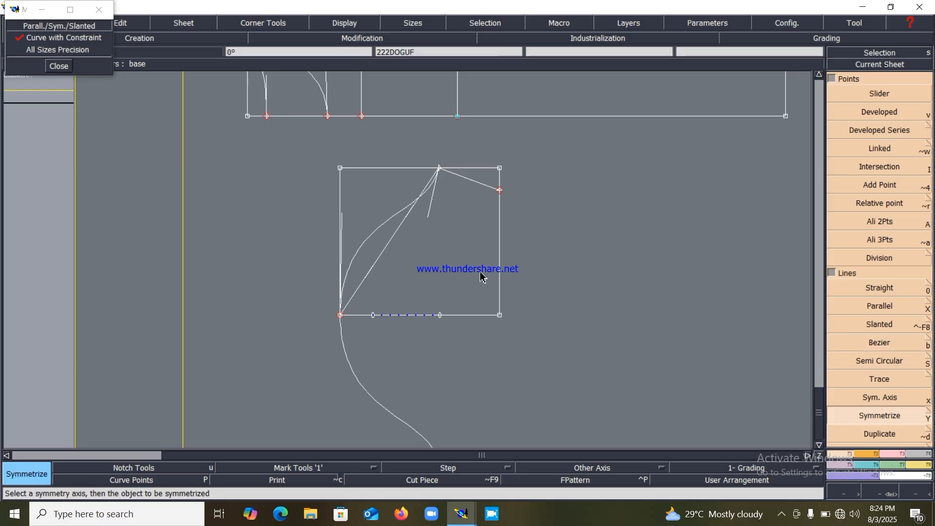
pyautogui.click(395, 243)
# - Reshape the second Bezier curve into a slightly shallower S-curve running just inside the first one
pyautogui.click(886, 454)
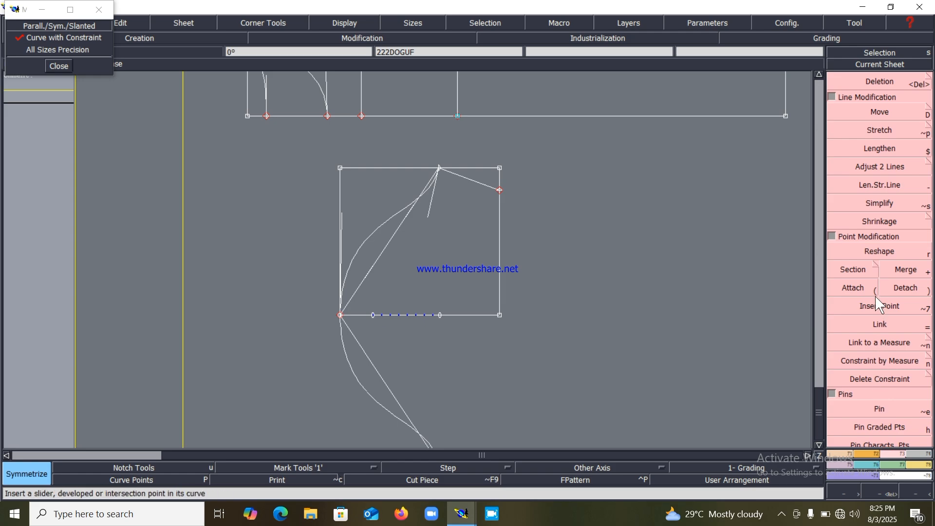
pyautogui.click(871, 251)
pyautogui.click(406, 215)
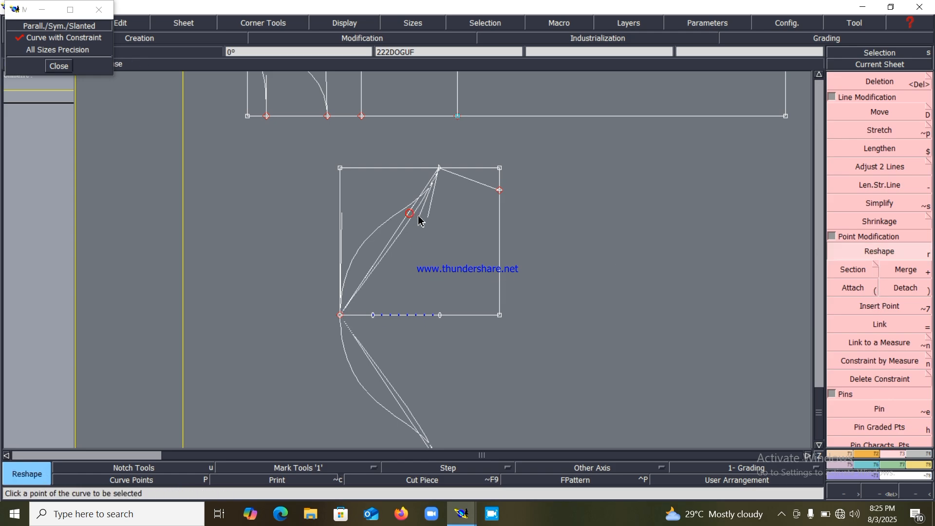
pyautogui.click(421, 215)
pyautogui.click(371, 268)
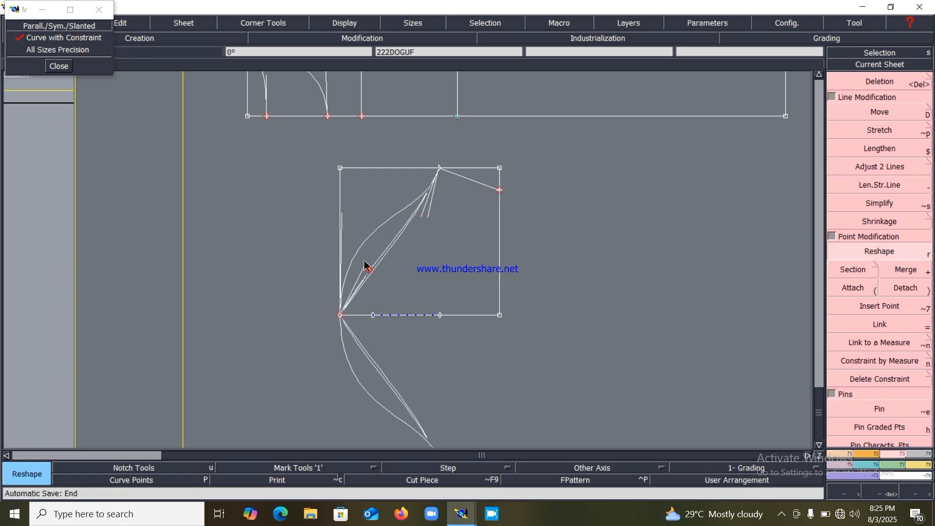
pyautogui.click(346, 228)
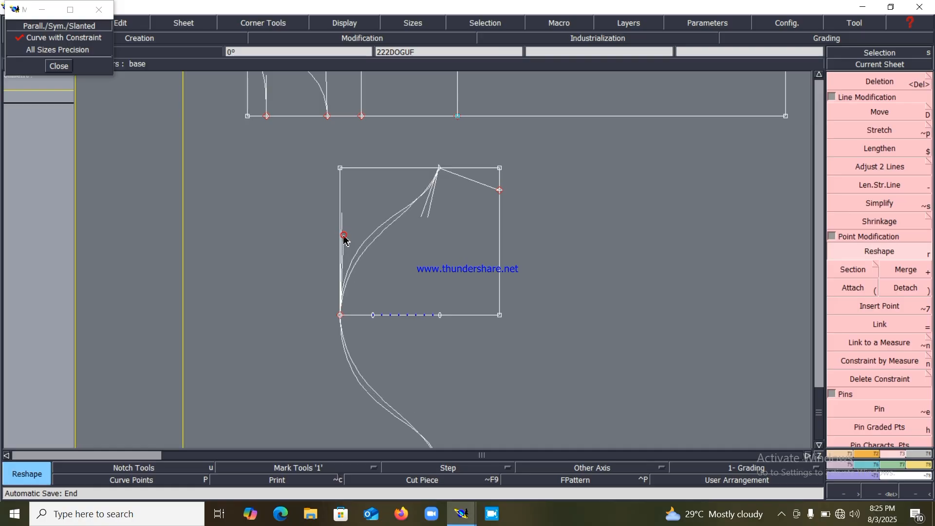
pyautogui.click(344, 236)
# - Lengthen the outer S-curve's lower handle and make the inner S-curve's upper handle steeper
pyautogui.click(343, 215)
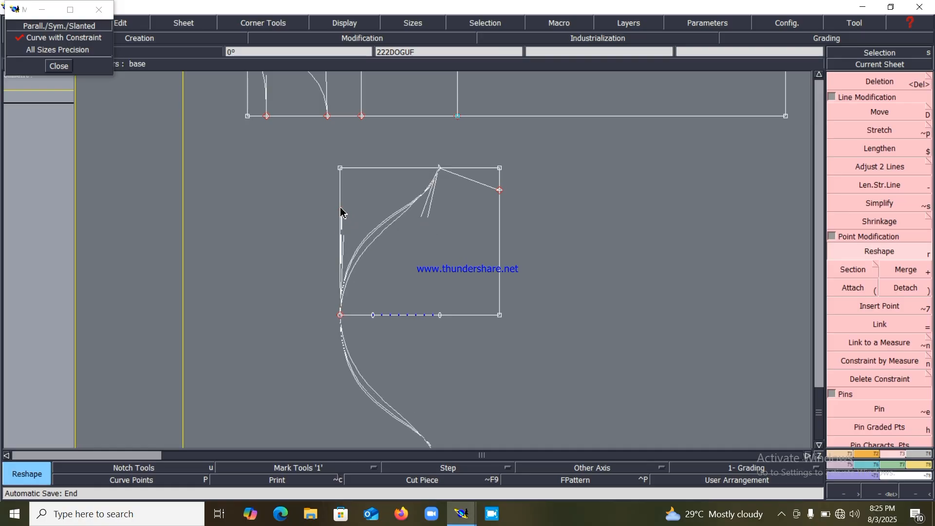
pyautogui.click(343, 207)
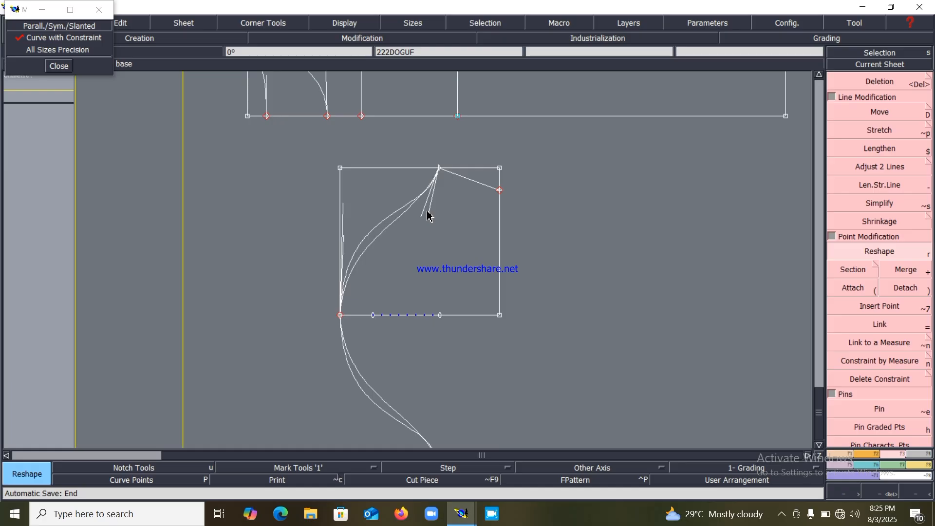
pyautogui.click(421, 217)
pyautogui.click(427, 222)
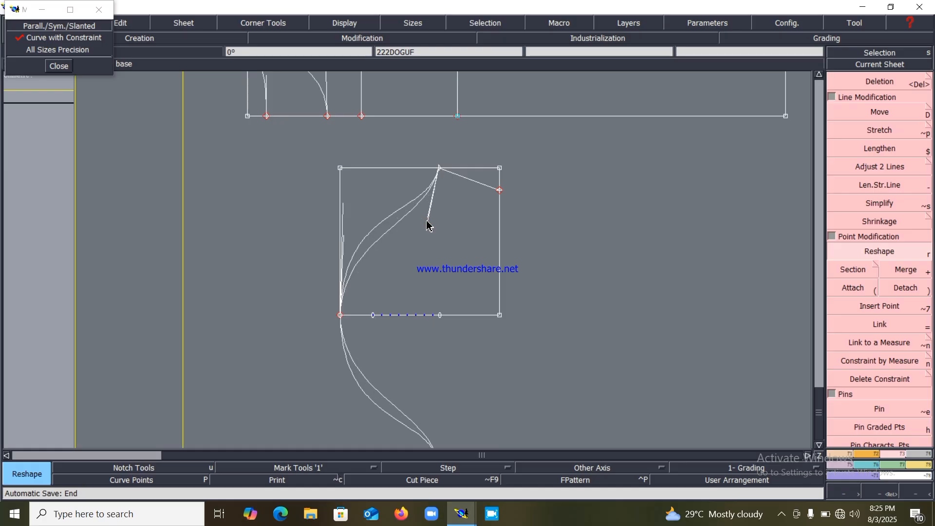
pyautogui.click(429, 222)
pyautogui.click(432, 223)
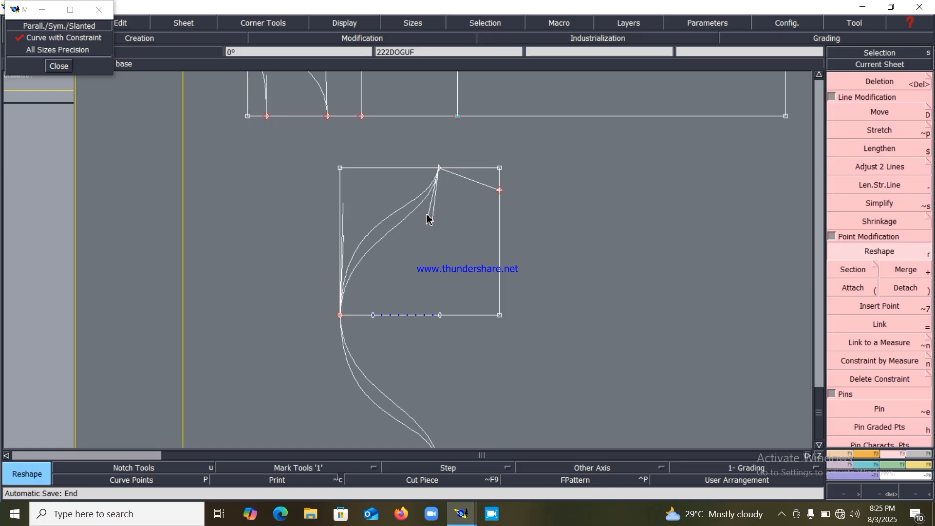
# - Lengthen both handles of the inner S-curve and shorten the outer S-curve's upper handle
pyautogui.click(347, 232)
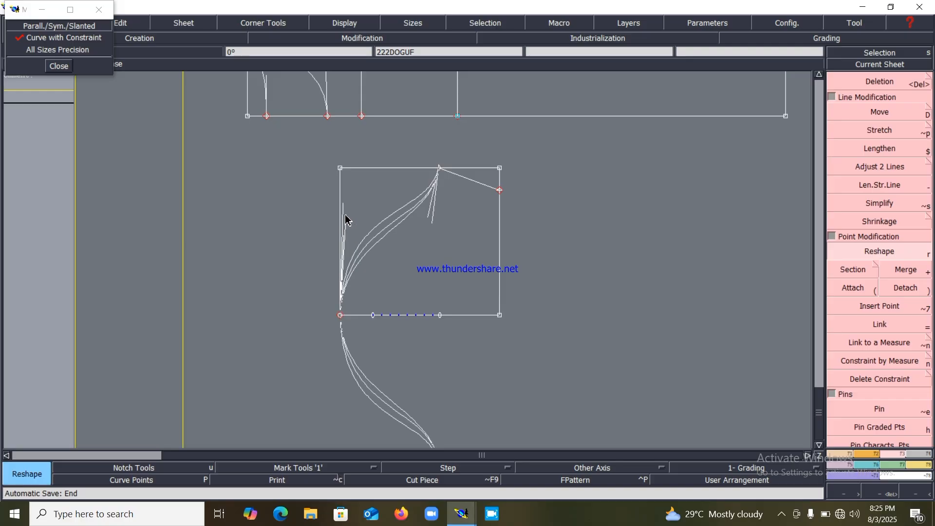
pyautogui.click(346, 215)
pyautogui.click(429, 215)
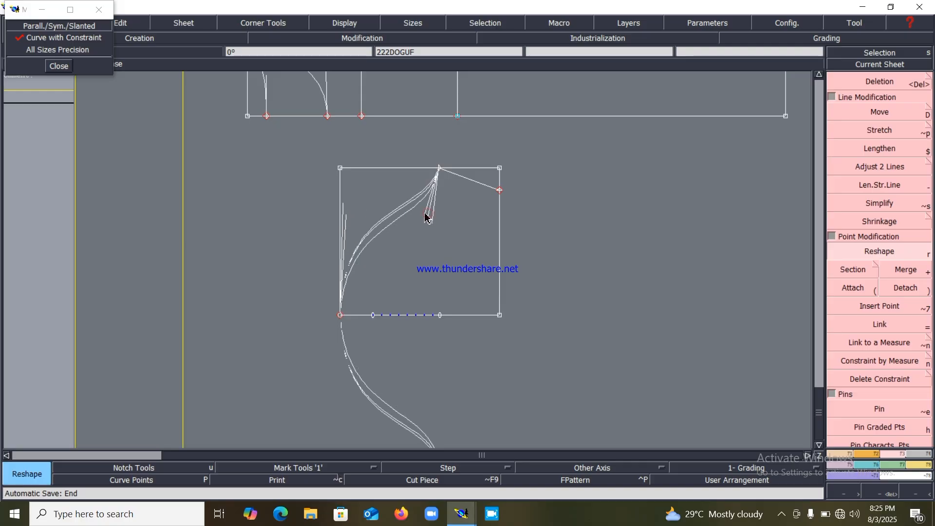
pyautogui.click(426, 211)
pyautogui.click(432, 223)
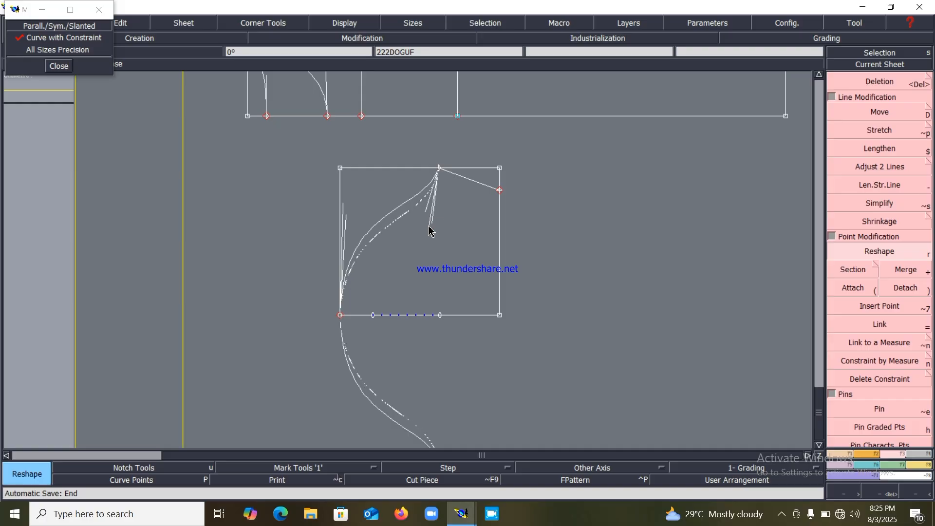
pyautogui.click(427, 229)
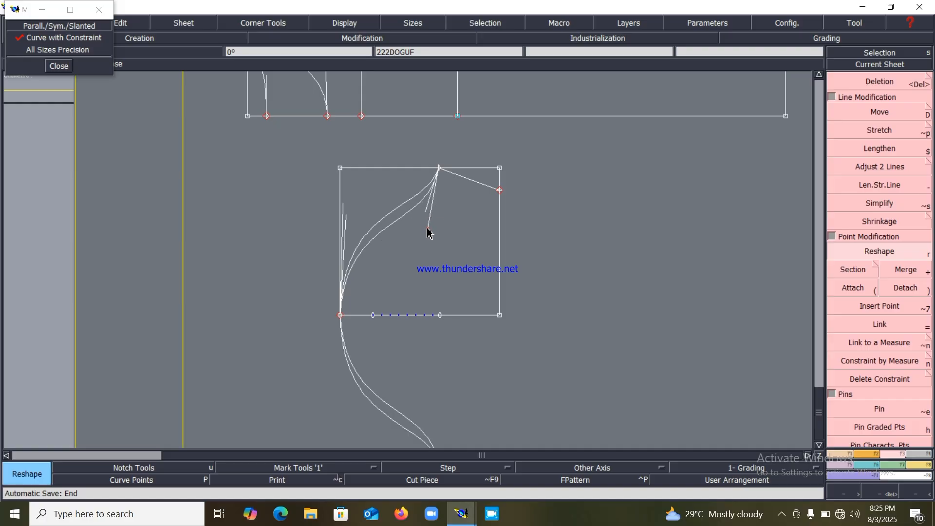
pyautogui.click(427, 227)
# - Fine-tune the two S-curves by lengthening the outer curve's upper handle and slightly adjusting both handles of the inner curve
pyautogui.press('Home')
pyautogui.press('Return')
pyautogui.moveTo(328, 220); pyautogui.dragTo(513, 344)
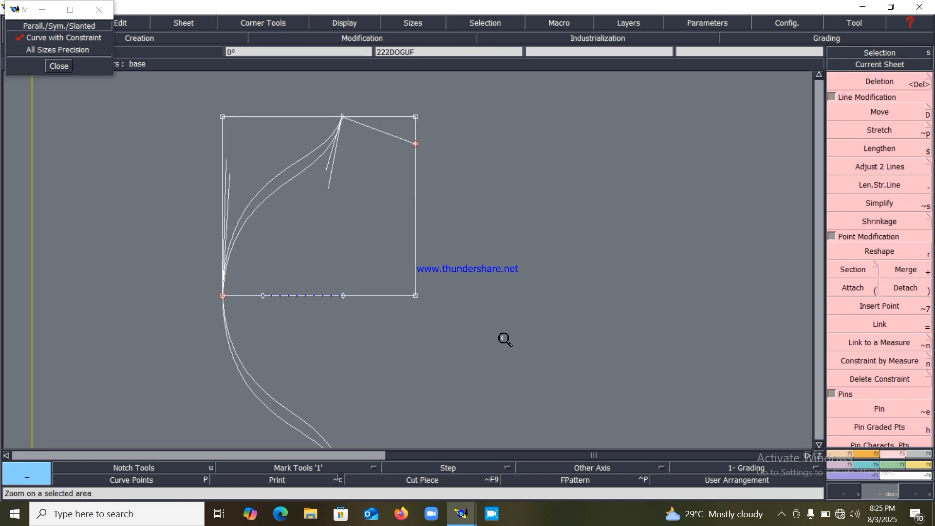
pyautogui.press('r')
pyautogui.click(326, 168)
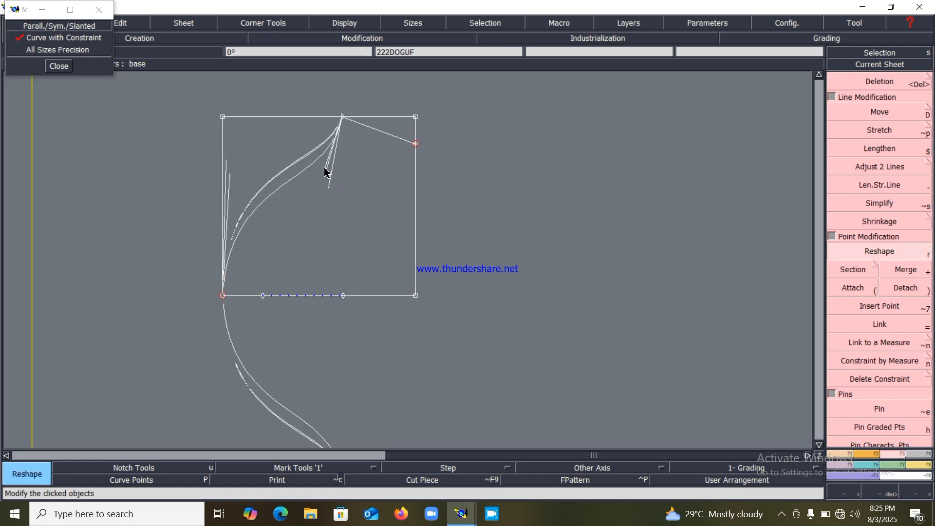
pyautogui.click(324, 178)
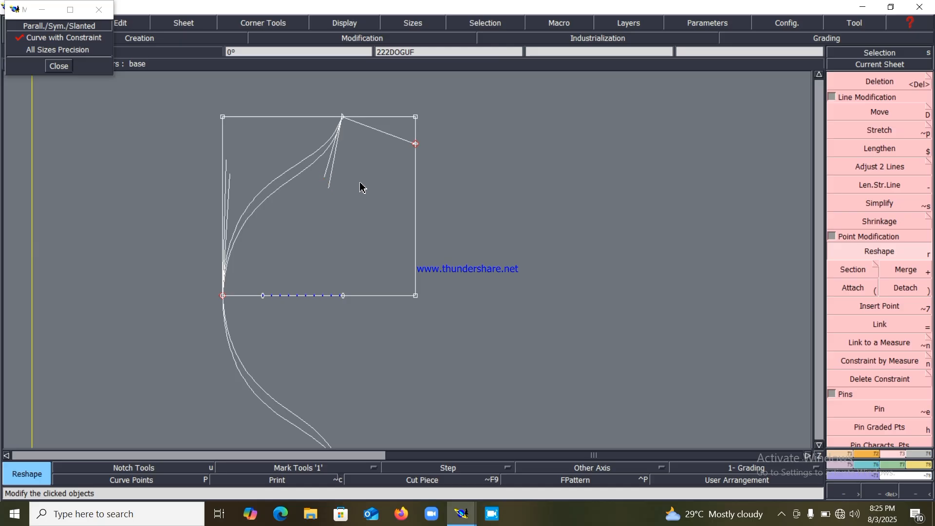
pyautogui.click(329, 189)
pyautogui.click(330, 188)
pyautogui.click(229, 180)
pyautogui.click(230, 177)
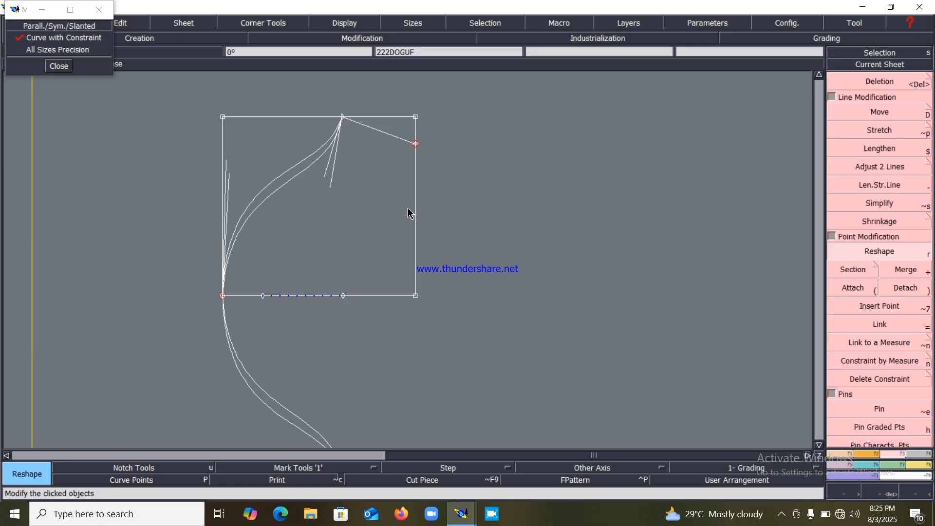
# - Reshape the inner S-curve's lower handle so it runs slightly closer to the rectangle's vertical side
pyautogui.press('Home')
pyautogui.press('Return')
pyautogui.moveTo(336, 221); pyautogui.dragTo(444, 372)
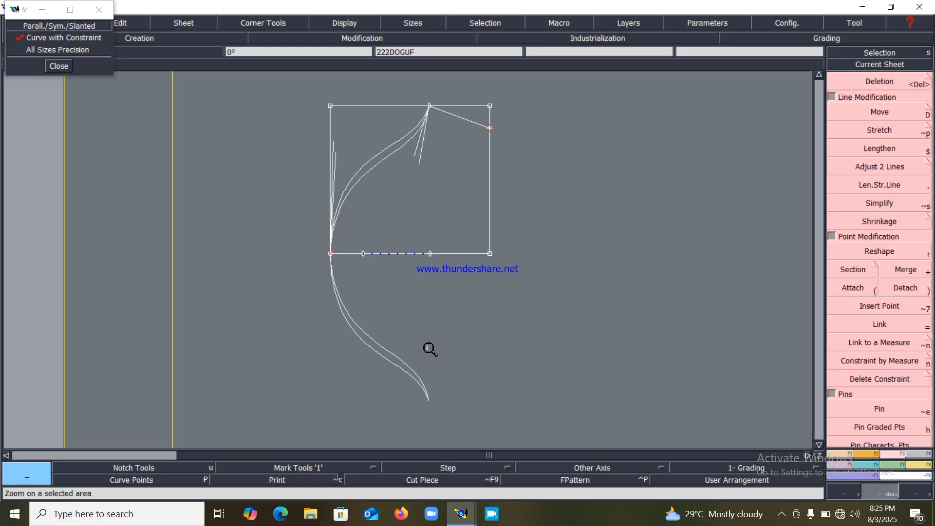
pyautogui.press('r')
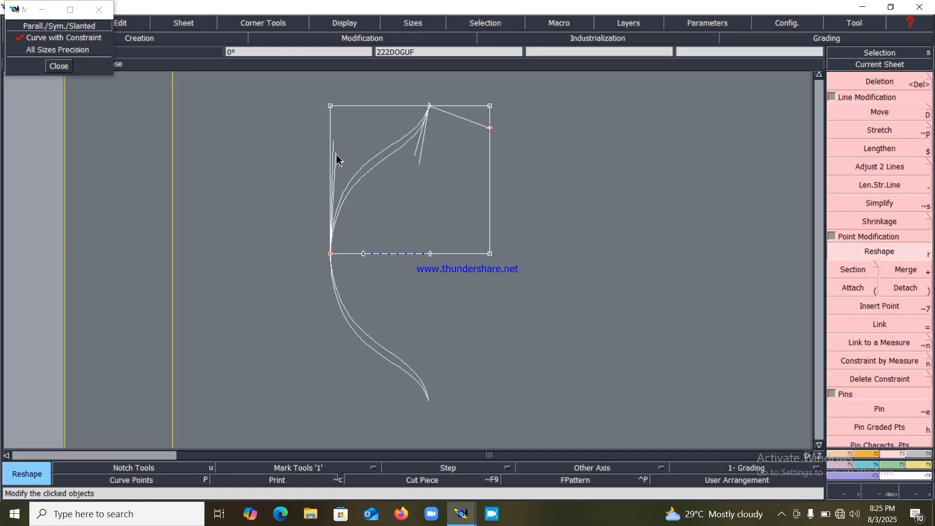
pyautogui.click(335, 153)
pyautogui.click(334, 153)
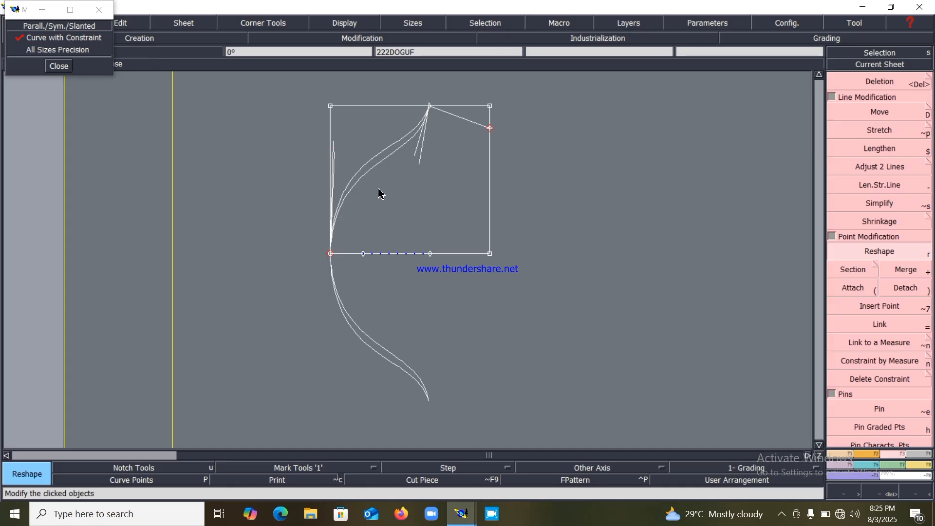
# - Add dynamic length measures to the outer and inner S-curves of the second piece
pyautogui.press('Home')
pyautogui.press('Return')
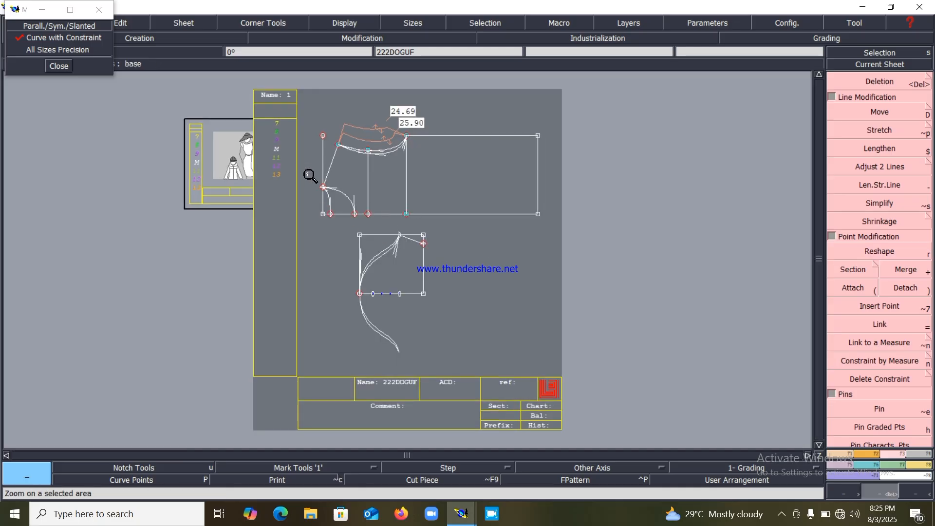
pyautogui.moveTo(351, 220); pyautogui.dragTo(434, 304)
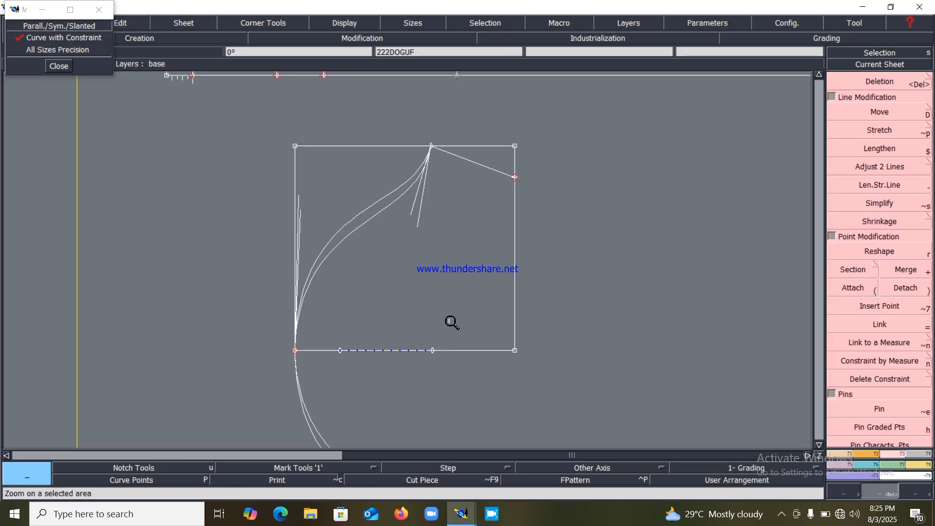
pyautogui.press('Home')
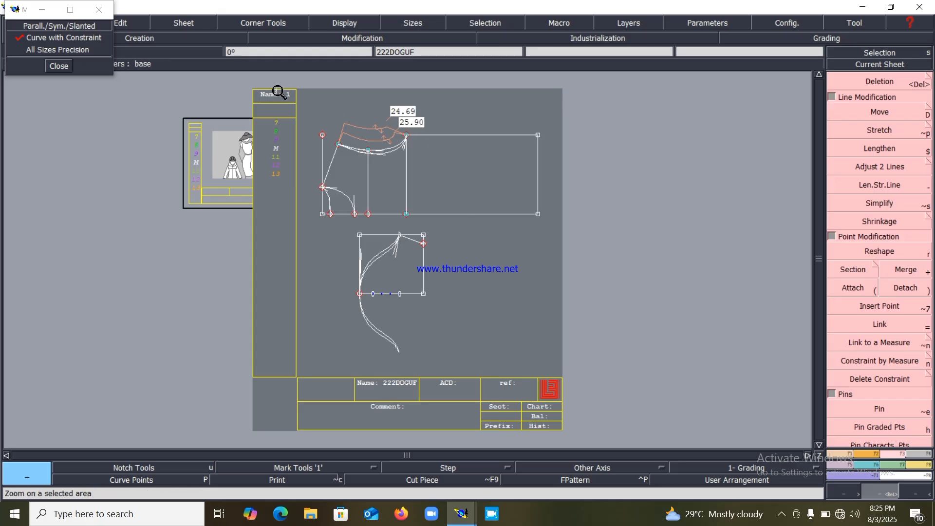
pyautogui.moveTo(272, 91); pyautogui.dragTo(521, 324)
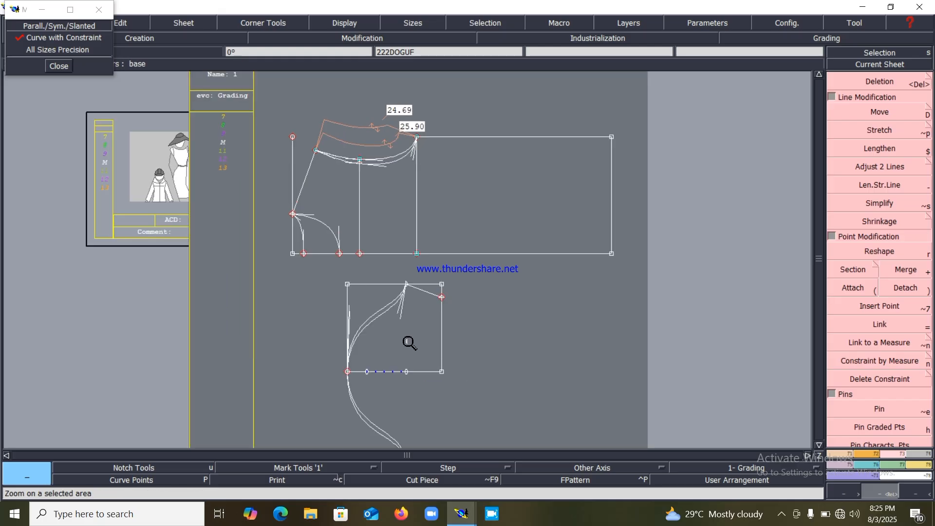
pyautogui.click(918, 465)
pyautogui.click(890, 179)
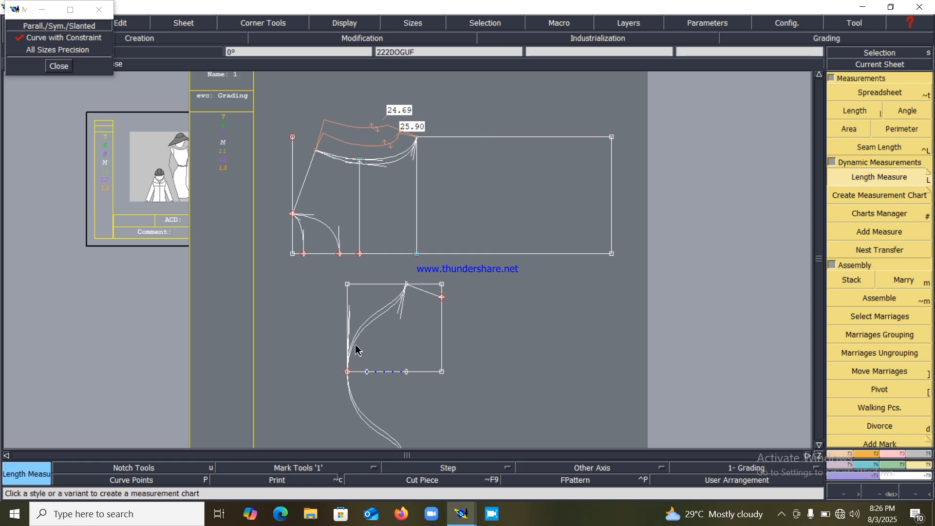
pyautogui.click(359, 309)
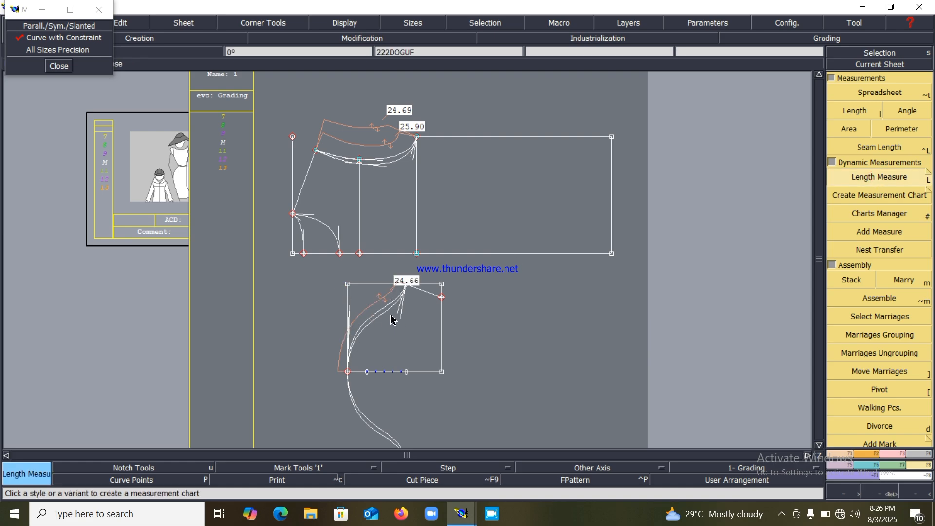
pyautogui.click(408, 347)
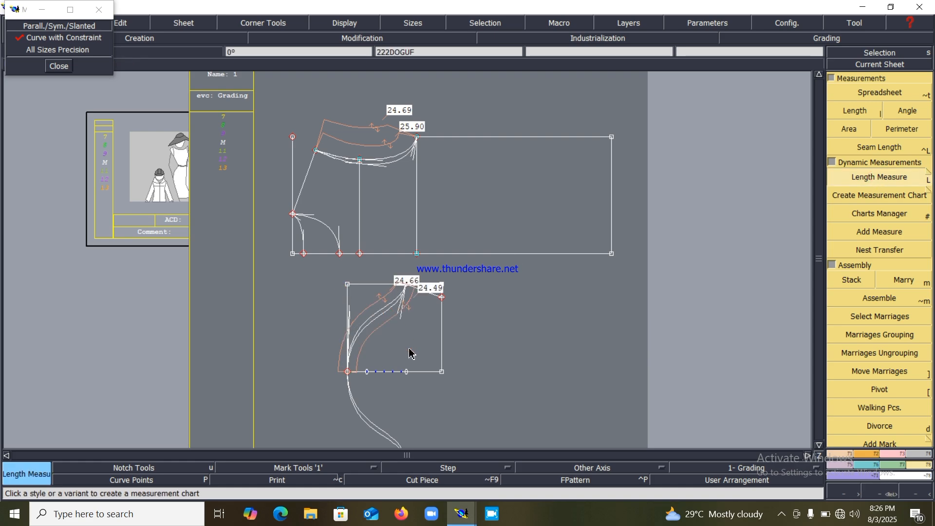
# - Move the S-curves' shared upper endpoint 1 cm along the rectangle's upper edge and shift it slightly further the same way
pyautogui.press('r')
pyautogui.click(406, 287)
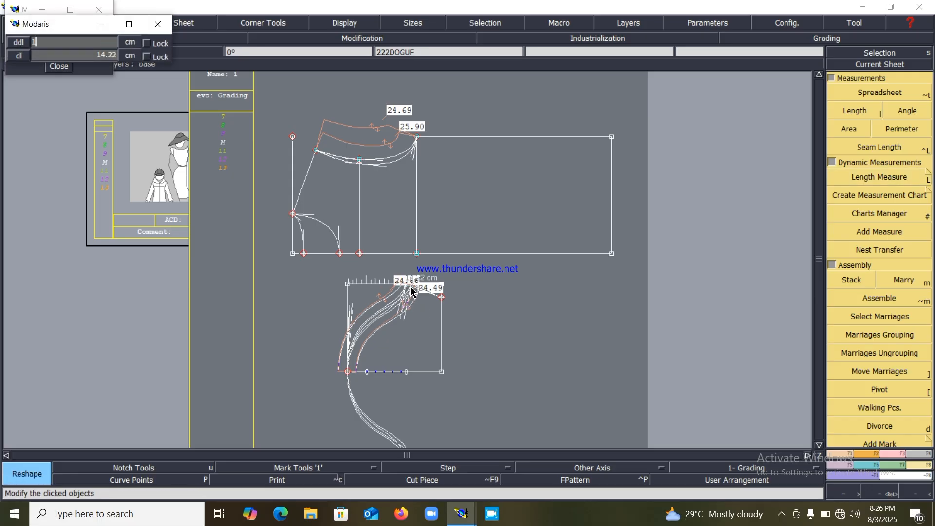
pyautogui.write('1')
pyautogui.press('Return')
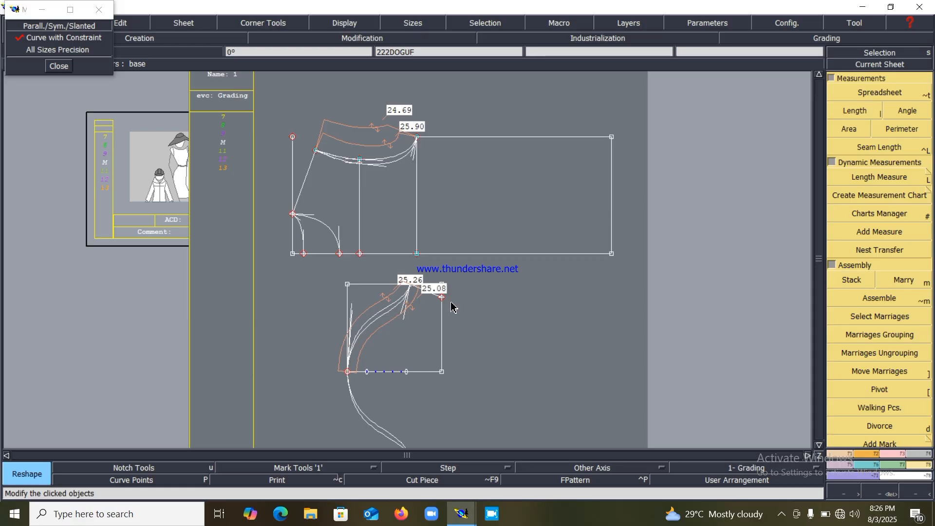
pyautogui.click(409, 287)
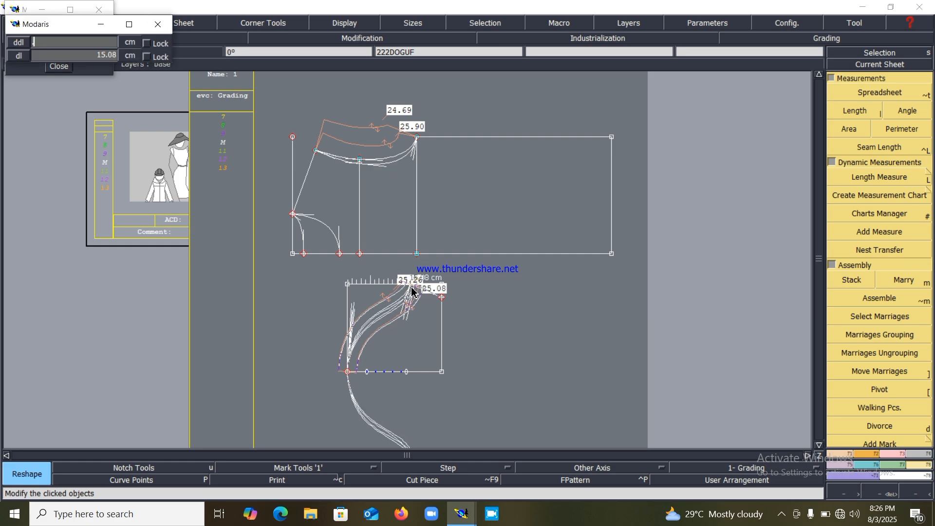
pyautogui.click(412, 291)
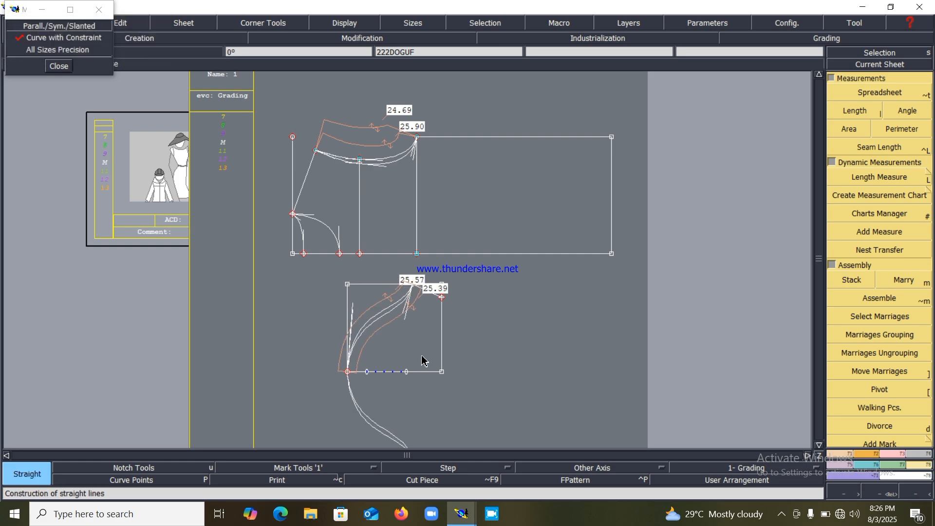
# - Hide the measures around the S-curves
pyautogui.press('z')
pyautogui.click(429, 397)
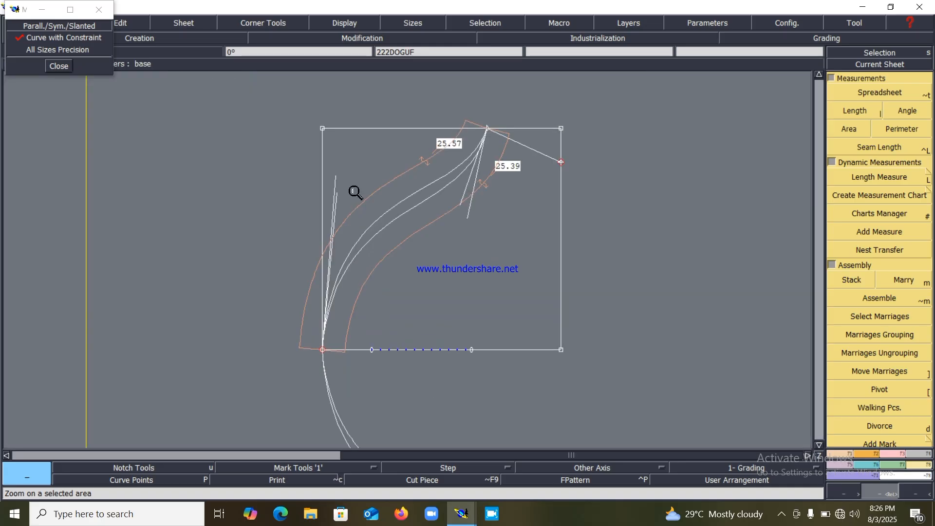
pyautogui.click(346, 24)
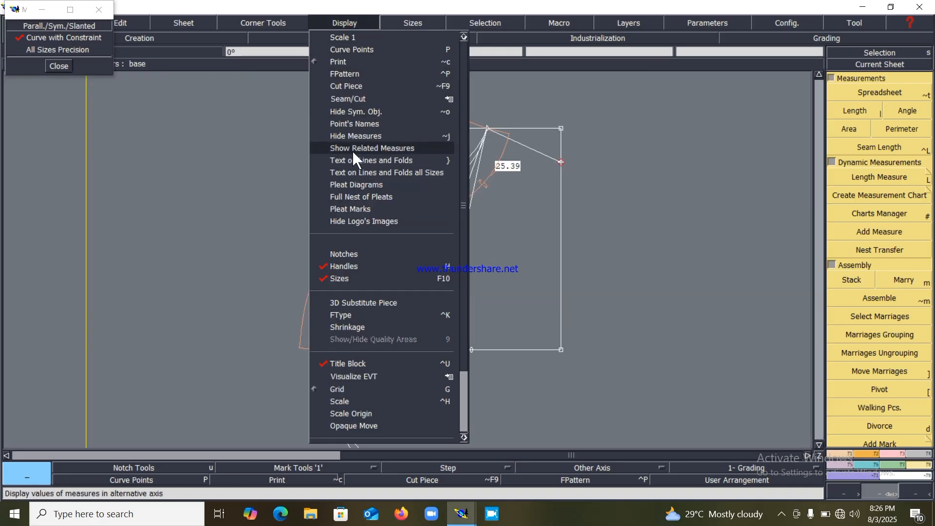
pyautogui.click(355, 135)
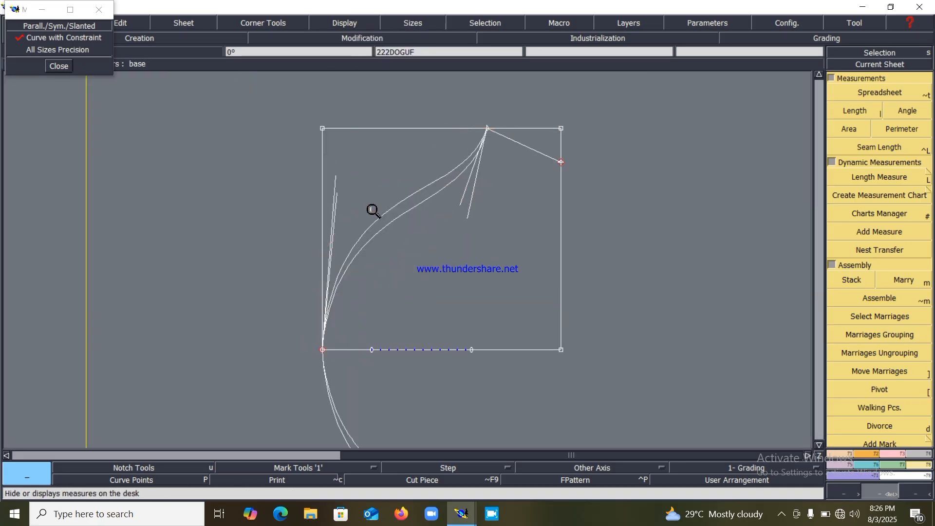
# - Reshape both S-curves with nearly vertical lower handles, slightly longer upper handles and a shorter lower handle on the inner curve
pyautogui.click(892, 455)
pyautogui.click(872, 251)
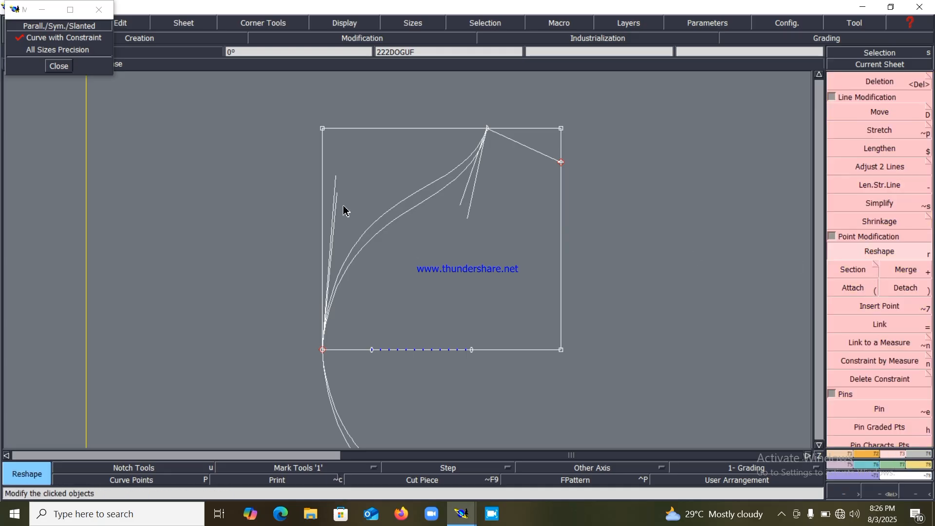
pyautogui.click(336, 179)
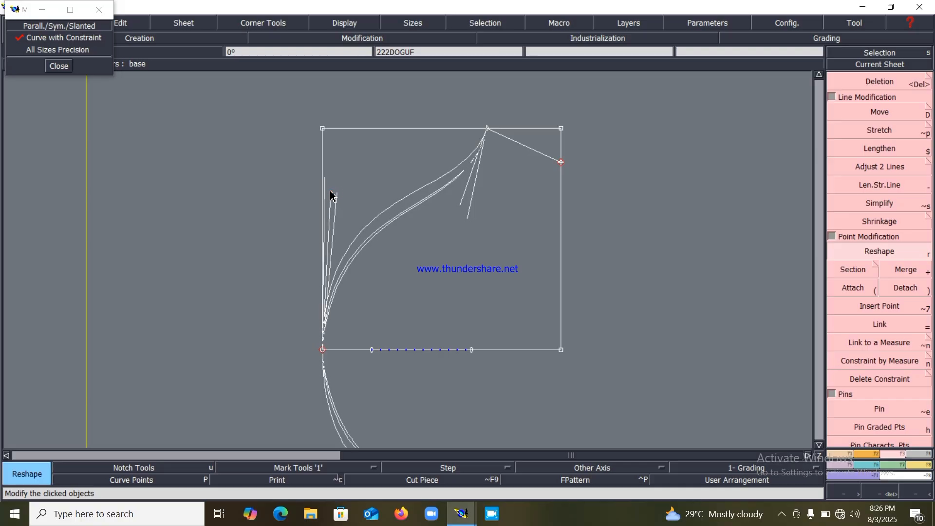
pyautogui.click(329, 194)
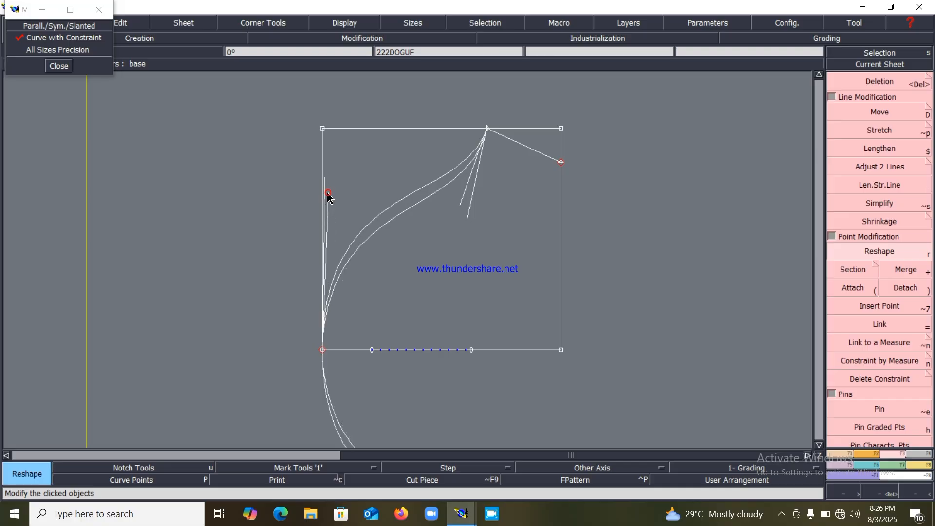
pyautogui.click(468, 218)
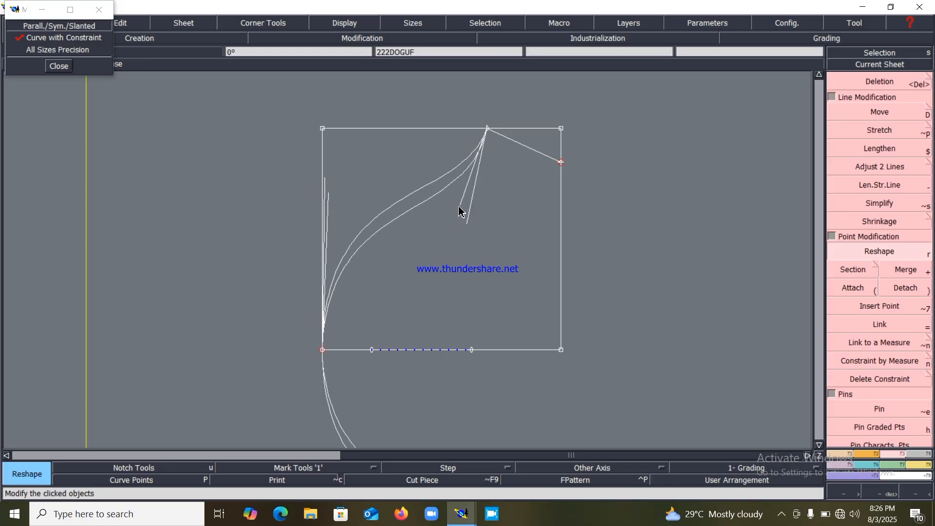
pyautogui.click(460, 209)
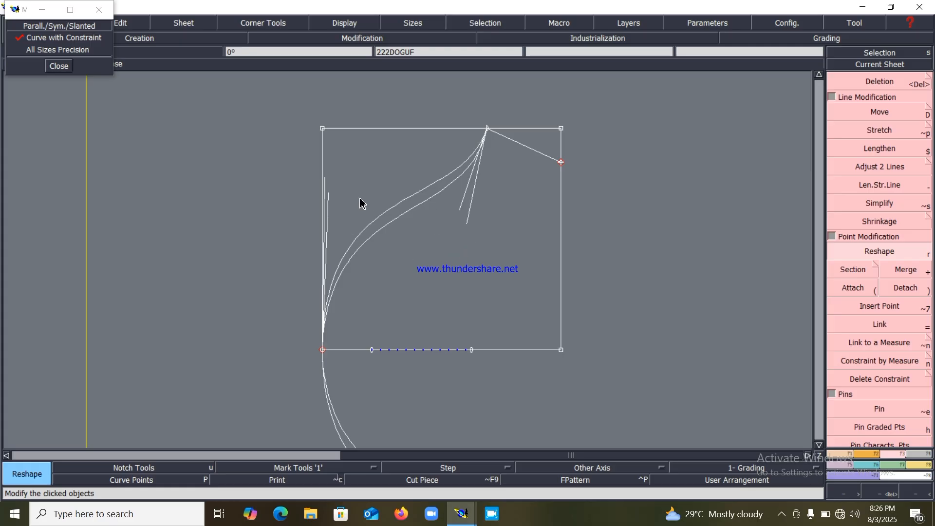
pyautogui.click(327, 200)
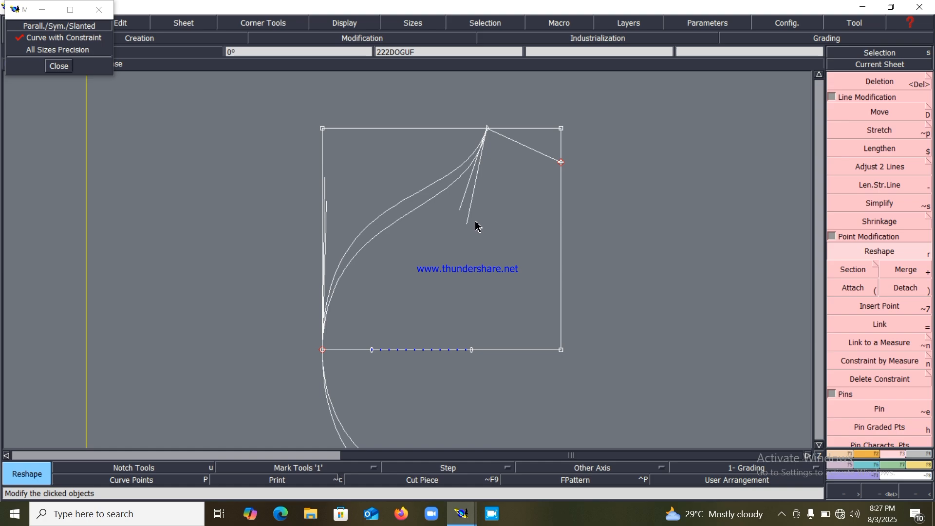
# - Hide the curve handles and display the length measures to compare the curves of both pieces
pyautogui.press('Home')
pyautogui.press('Return')
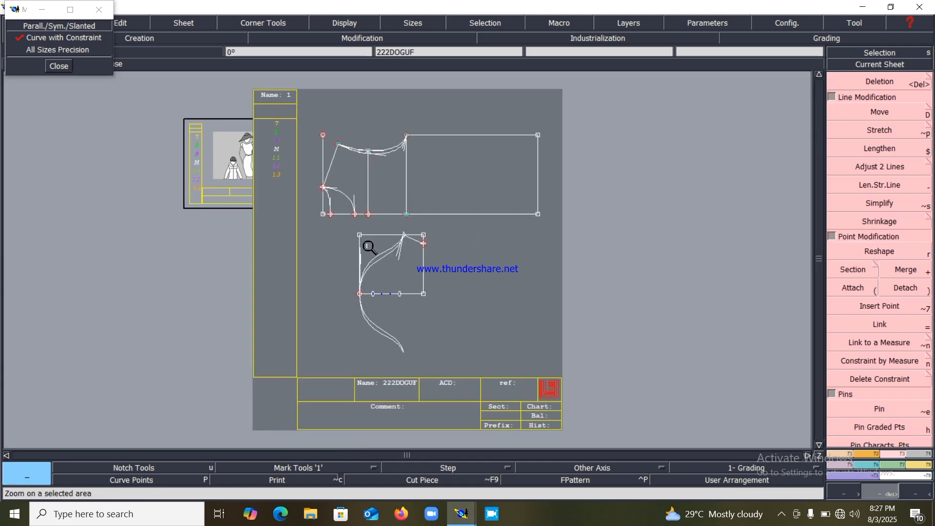
pyautogui.moveTo(306, 113); pyautogui.dragTo(553, 372)
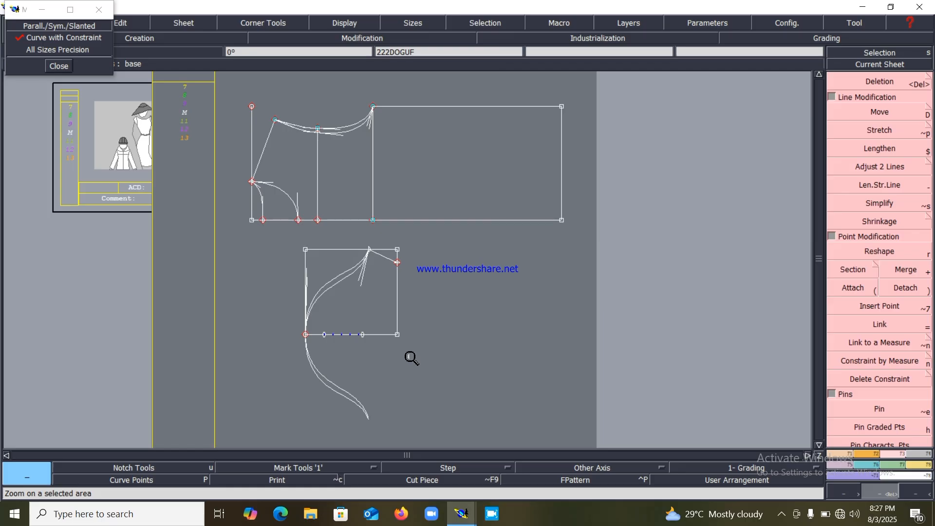
pyautogui.hotkey('shift', 'h')
pyautogui.hotkey('shift', 'm')
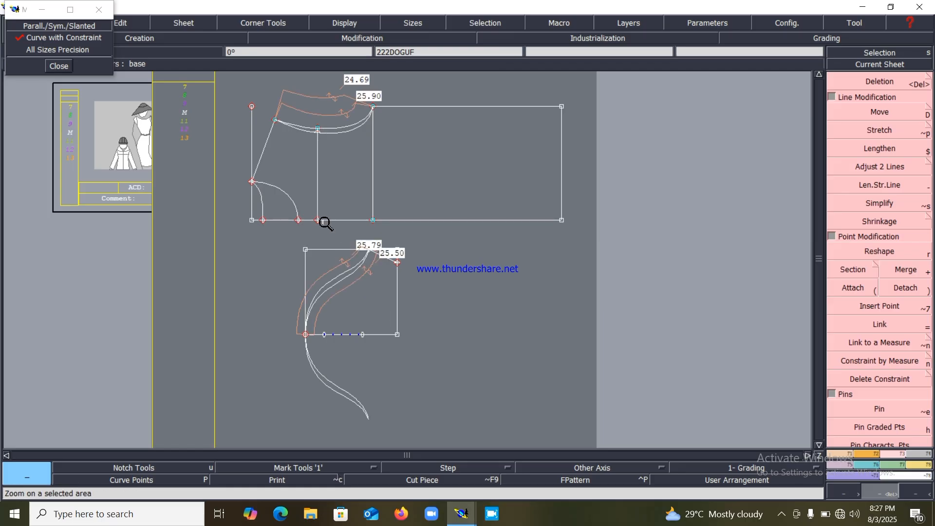
pyautogui.moveTo(248, 90); pyautogui.dragTo(550, 387)
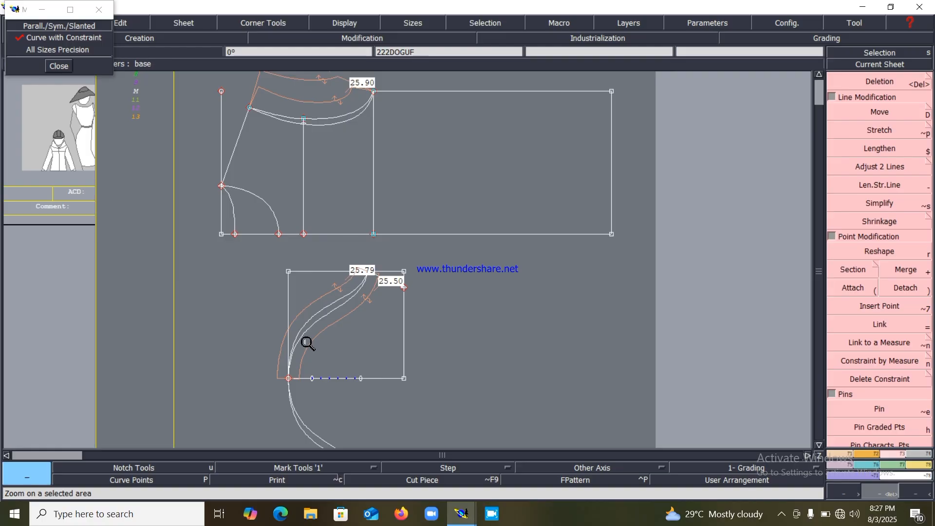
pyautogui.press('Home')
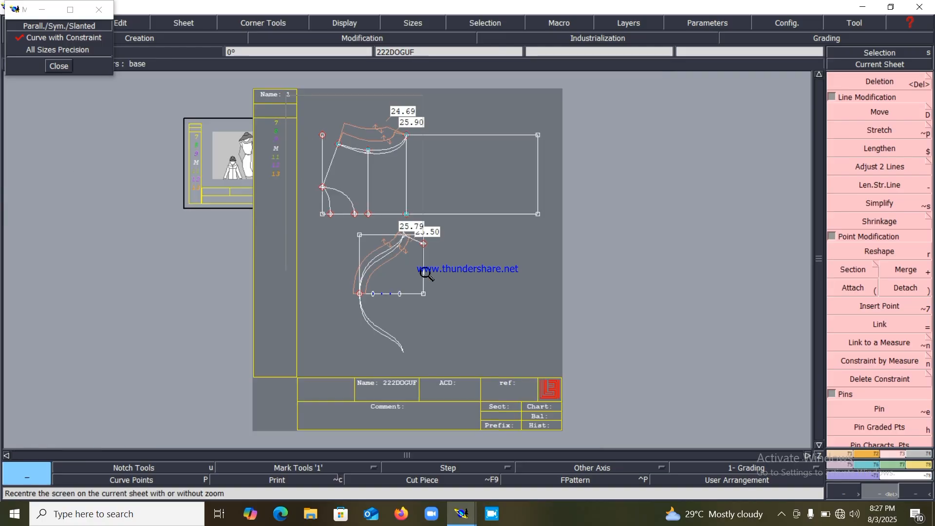
pyautogui.moveTo(505, 337); pyautogui.dragTo(515, 351)
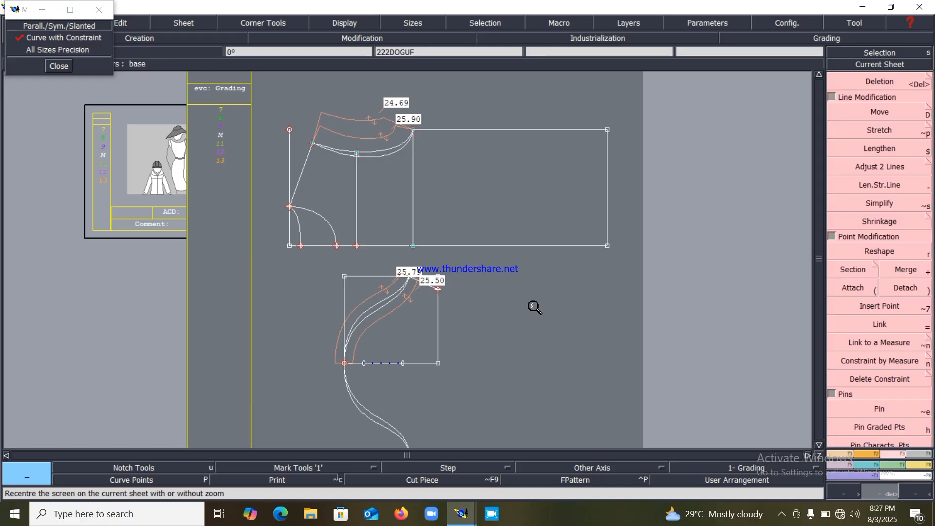
# - Draw a rectangle 14.5 cm wide and 8.2 cm high in the free area beside the S-curve piece
pyautogui.click(875, 455)
pyautogui.click(882, 375)
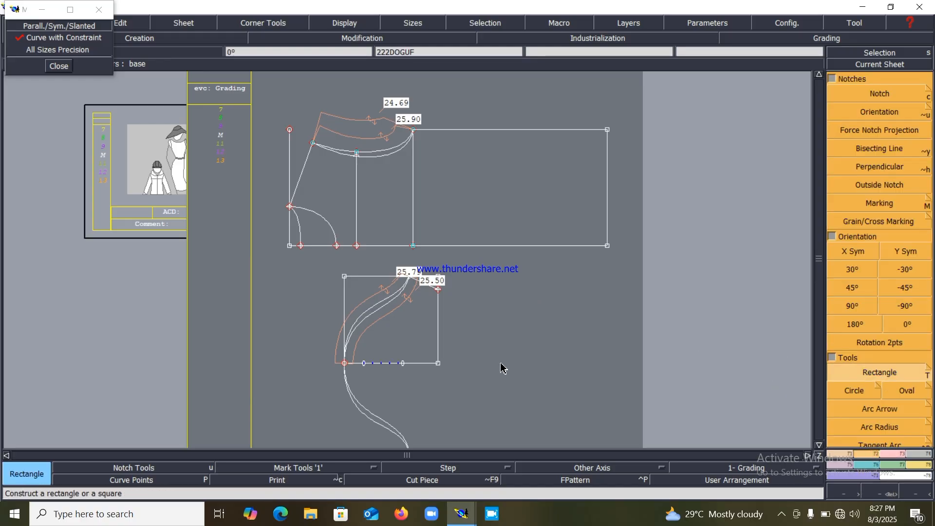
pyautogui.click(476, 302)
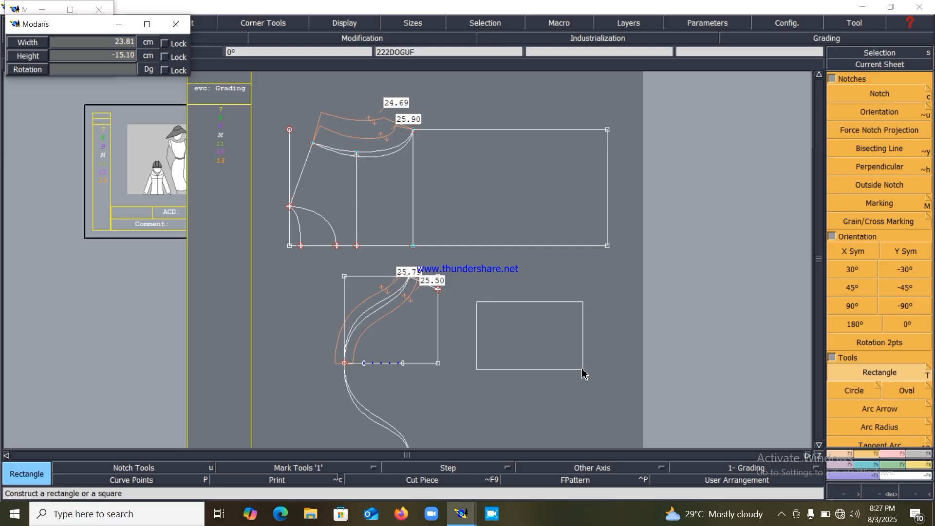
pyautogui.write('14.5')
pyautogui.press('Tab')
pyautogui.press('BackSpace')
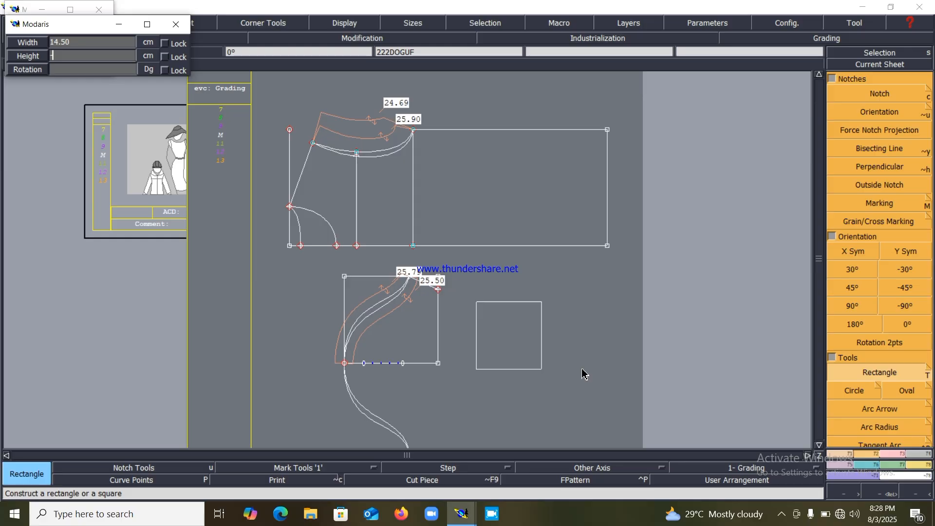
pyautogui.write('8.2')
pyautogui.press('Return')
pyautogui.click(582, 370)
pyautogui.press('Return')
pyautogui.moveTo(455, 291); pyautogui.dragTo(548, 385)
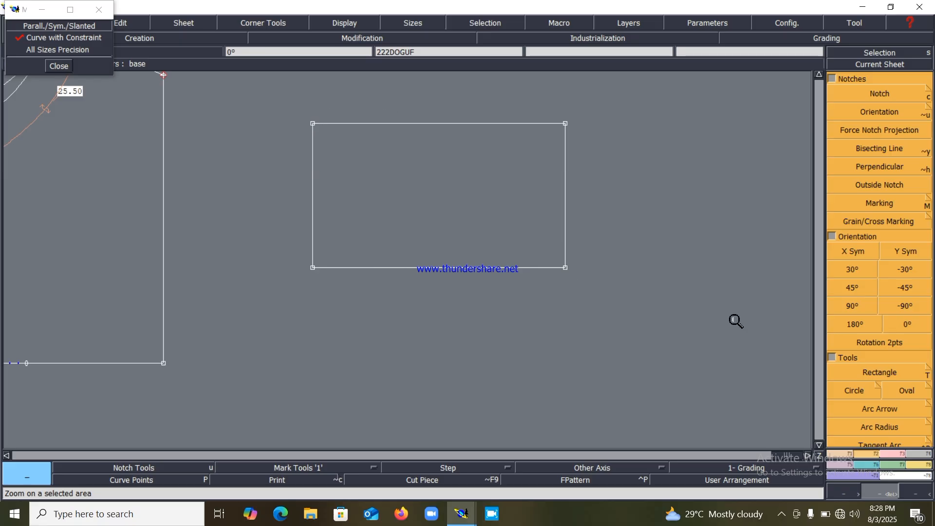
pyautogui.click(849, 445)
pyautogui.press('F1')
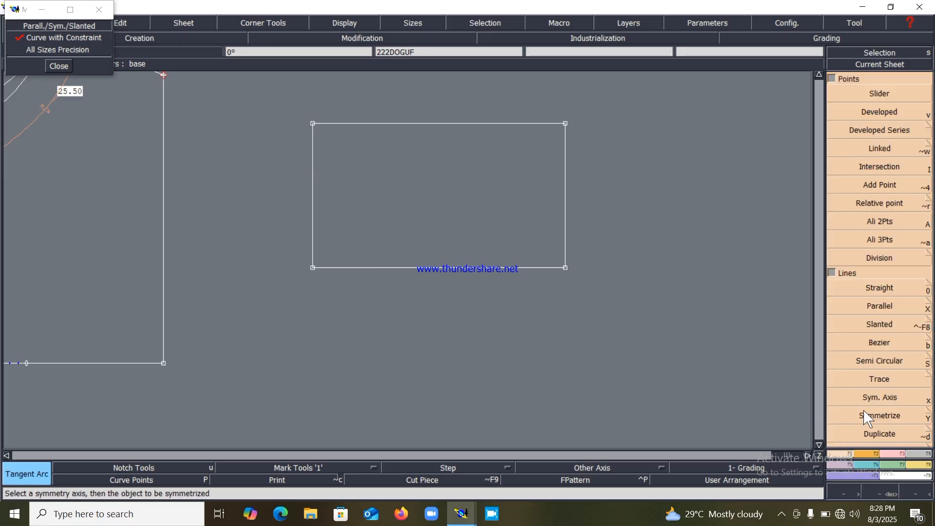
pyautogui.click(879, 343)
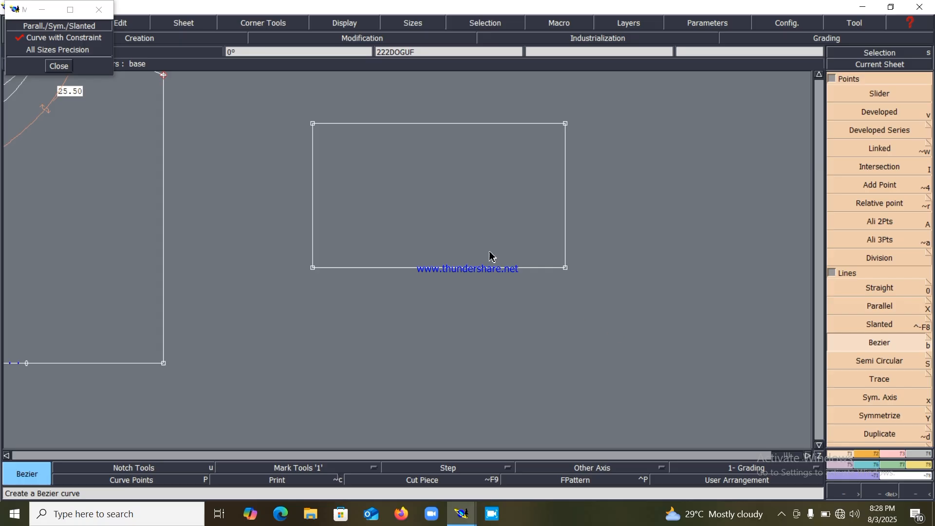
pyautogui.click(491, 268)
pyautogui.click(508, 282)
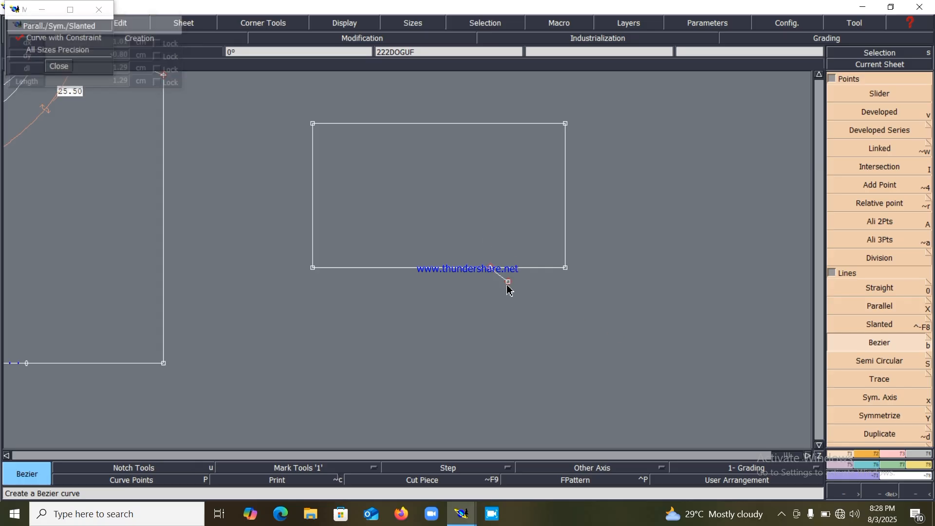
# - Create a parallel 2.5 cm inside the 14.5 cm rectangle's bottom edge and a second parallel 0.8 cm above it
pyautogui.click(879, 307)
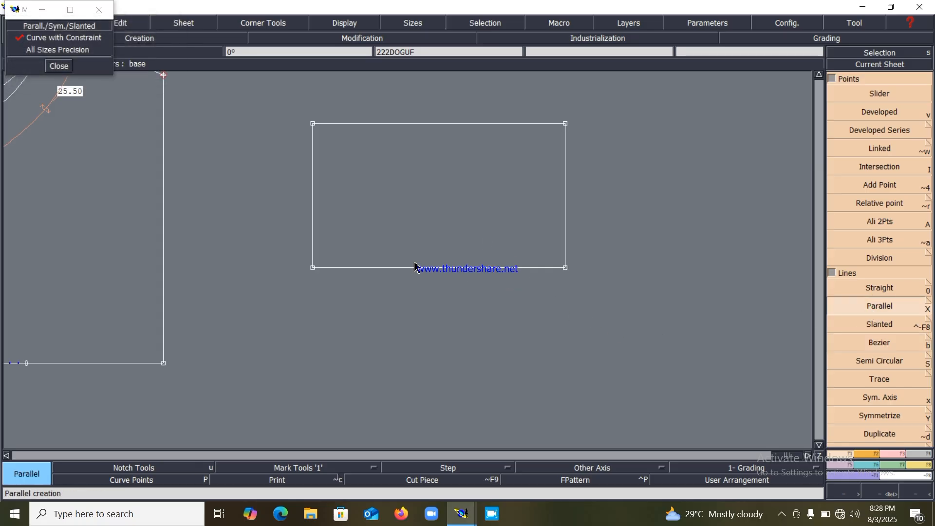
pyautogui.click(415, 267)
pyautogui.press('Down')
pyautogui.write('-')
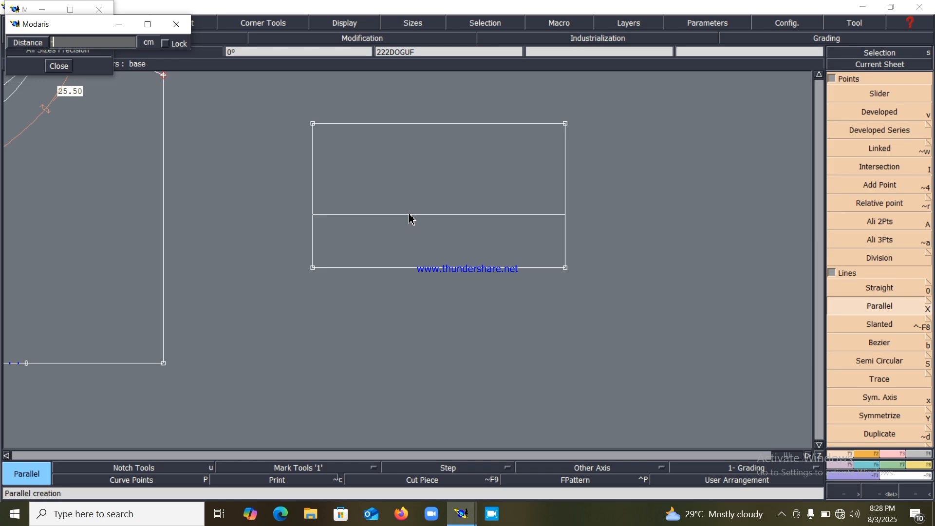
pyautogui.write('2.5')
pyautogui.press('Return')
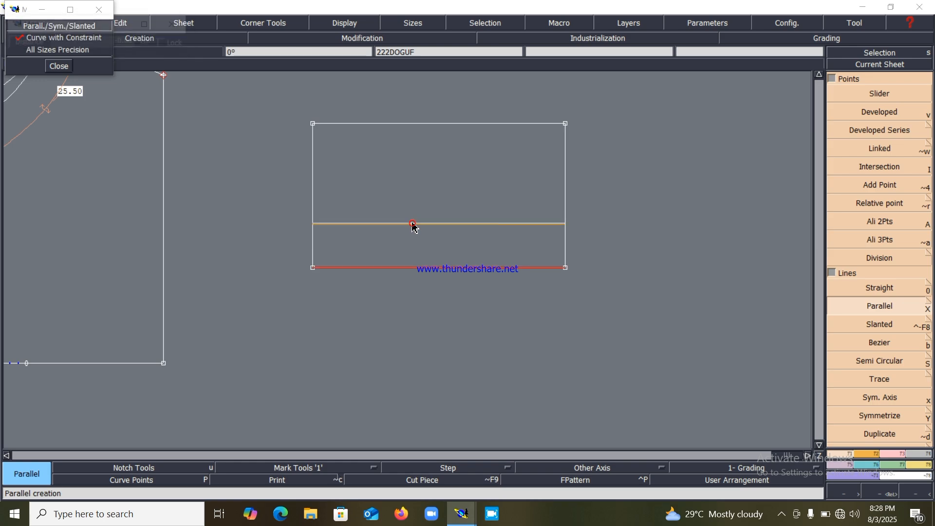
pyautogui.press('Down')
pyautogui.write('-.8')
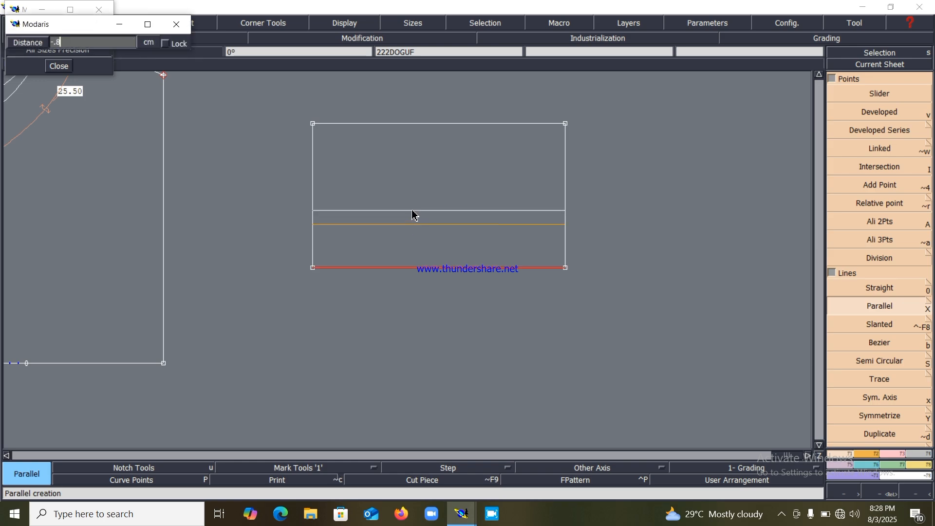
pyautogui.press('Return')
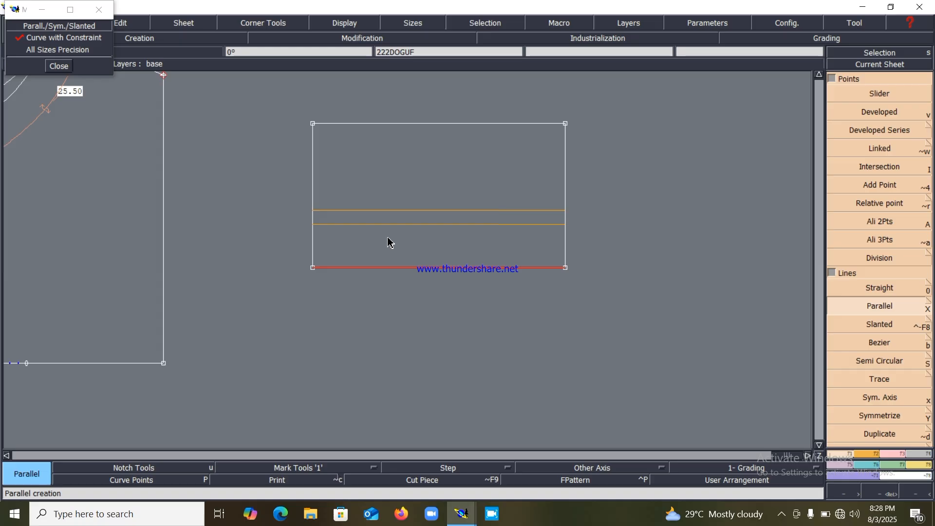
# - Add length measures from the upper parallel to the rectangle's top edge, from the bottom edge to the lower parallel, and between both parallels
pyautogui.press('l')
pyautogui.click(374, 210)
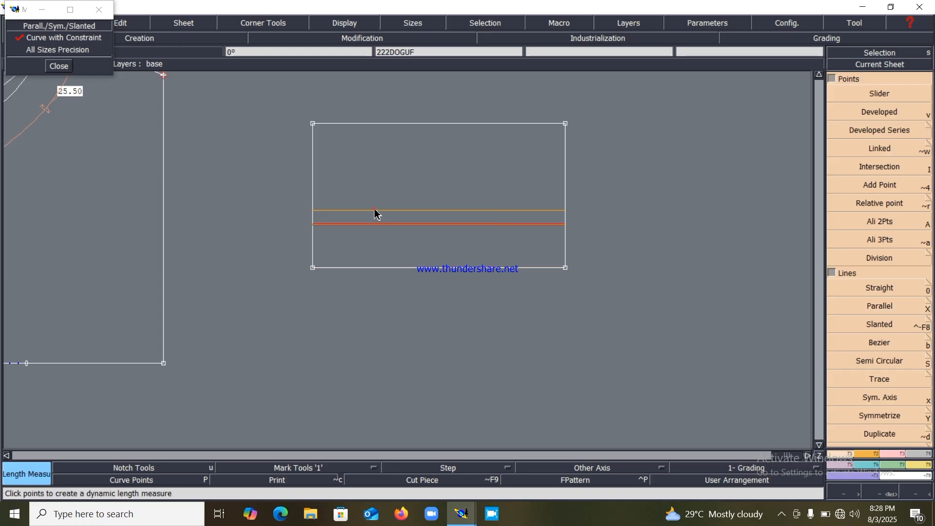
pyautogui.click(375, 123)
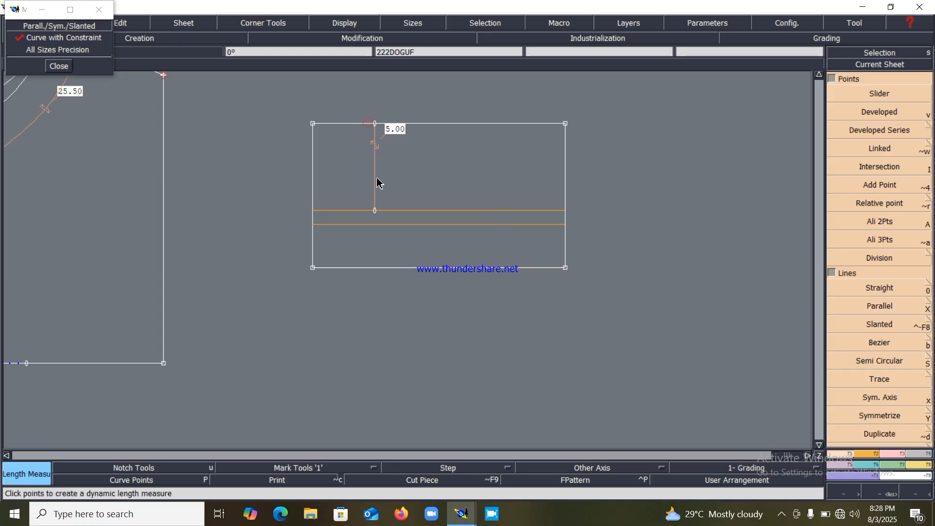
pyautogui.click(417, 267)
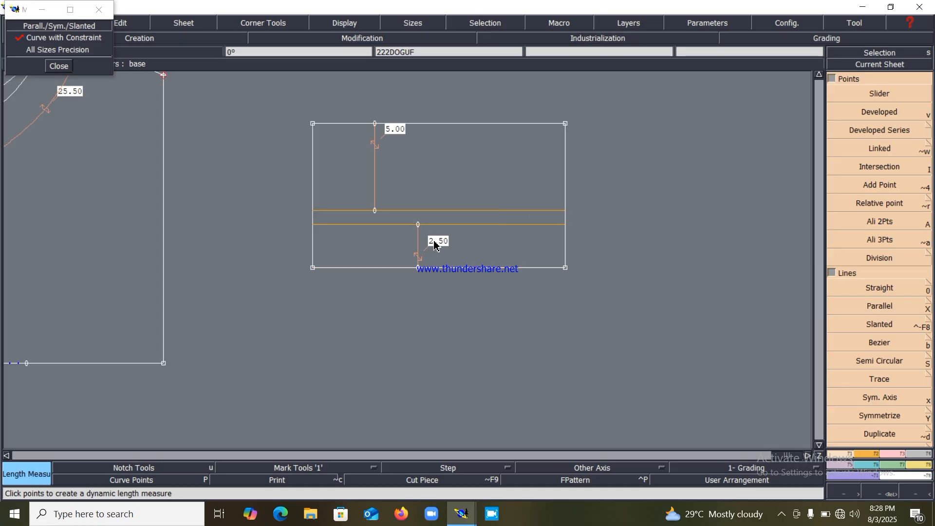
pyautogui.click(470, 224)
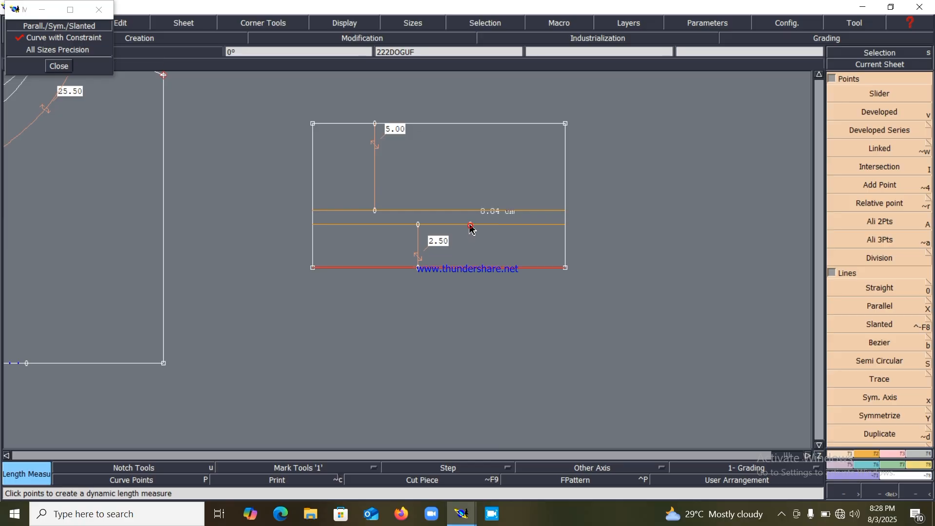
pyautogui.click(470, 211)
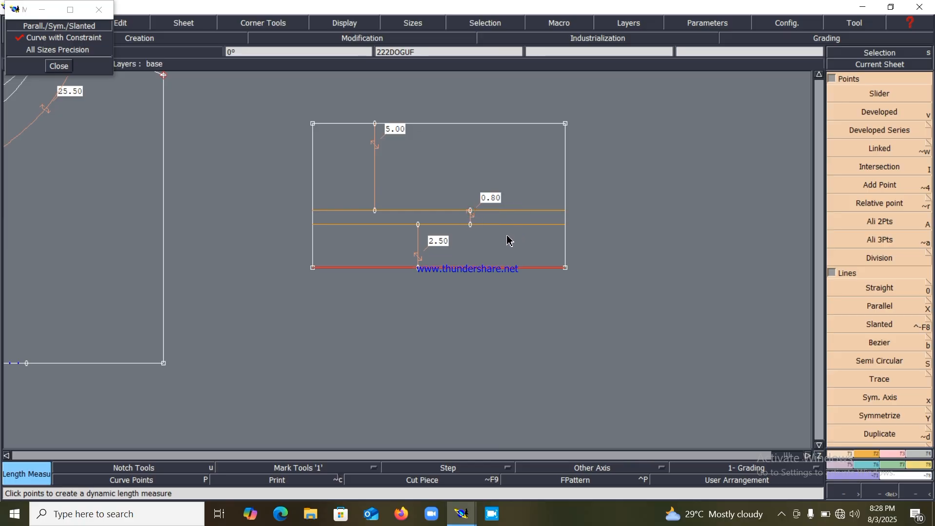
# - Save the model, continuing past the anomaly report, and turn off Curve with Constraint
pyautogui.press('j')
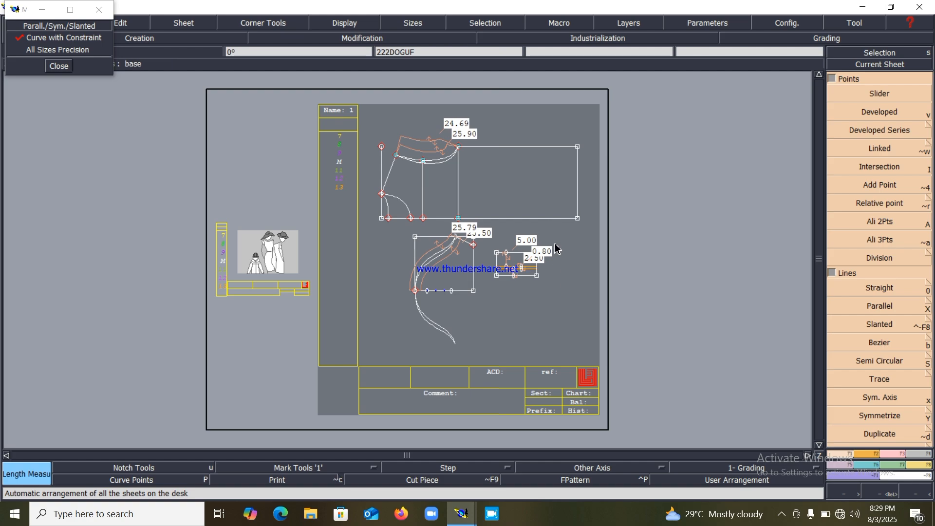
pyautogui.hotkey('ctrl', 's')
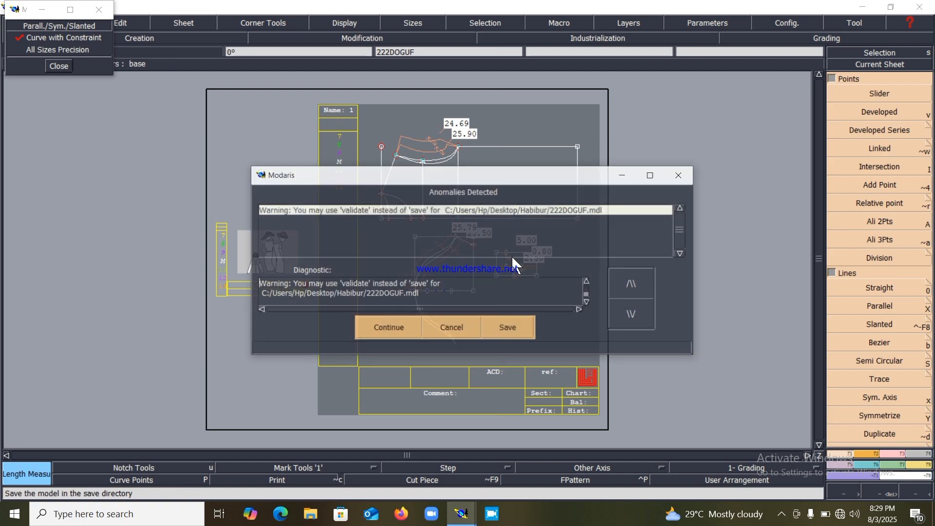
pyautogui.click(385, 329)
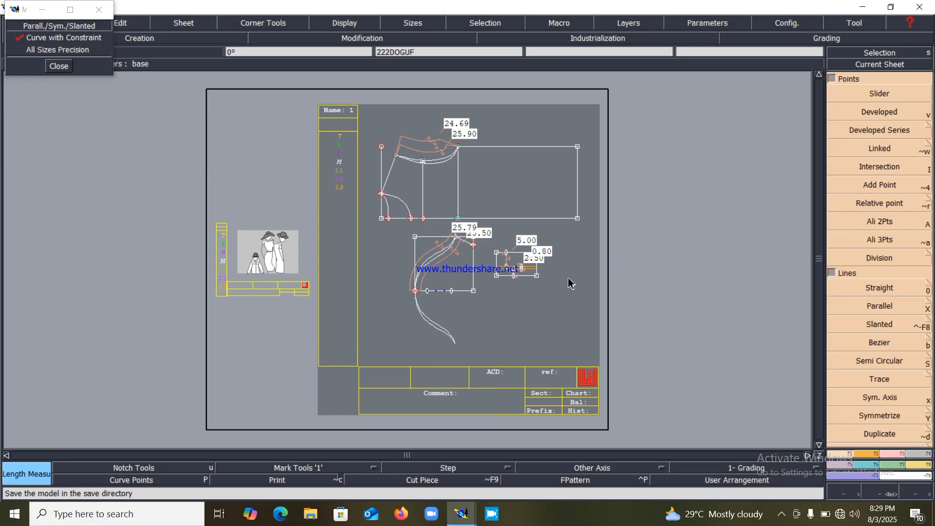
pyautogui.click(75, 36)
pyautogui.press('Return')
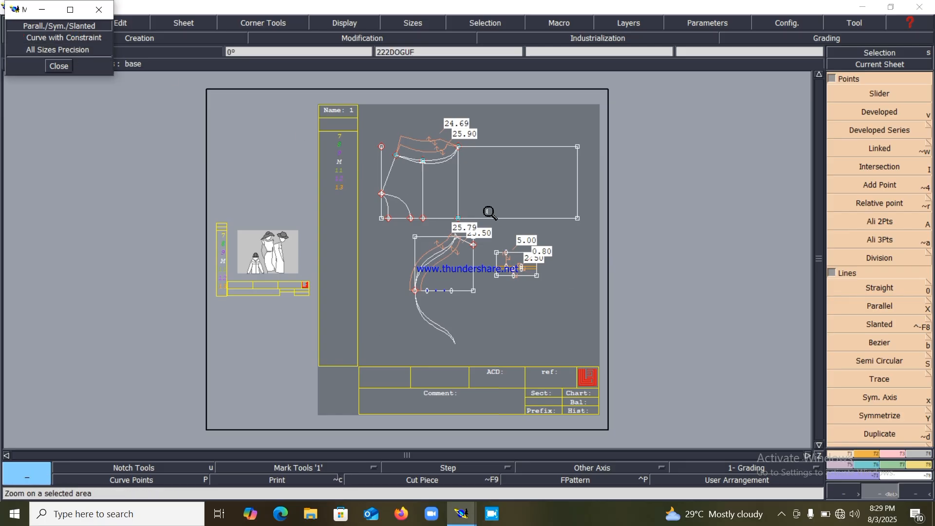
pyautogui.moveTo(482, 207); pyautogui.dragTo(636, 361)
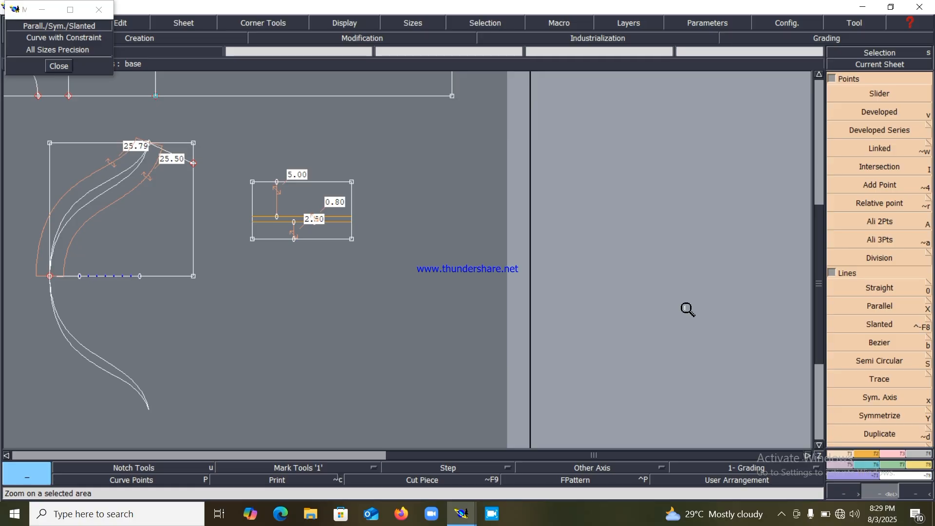
pyautogui.click(874, 451)
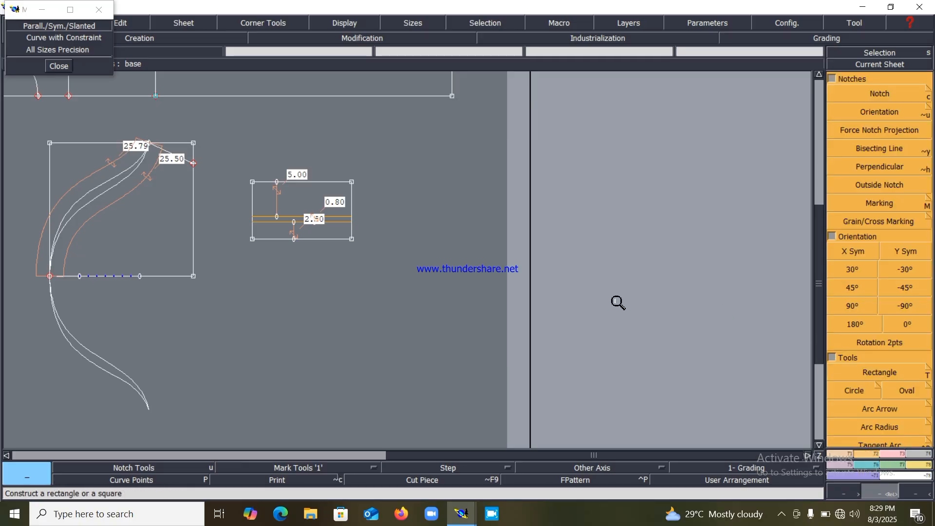
# - Add length measures along the inner and outer curves at the body piece's lower left corner
pyautogui.press('Home')
pyautogui.press('Return')
pyautogui.moveTo(286, 163); pyautogui.dragTo(395, 224)
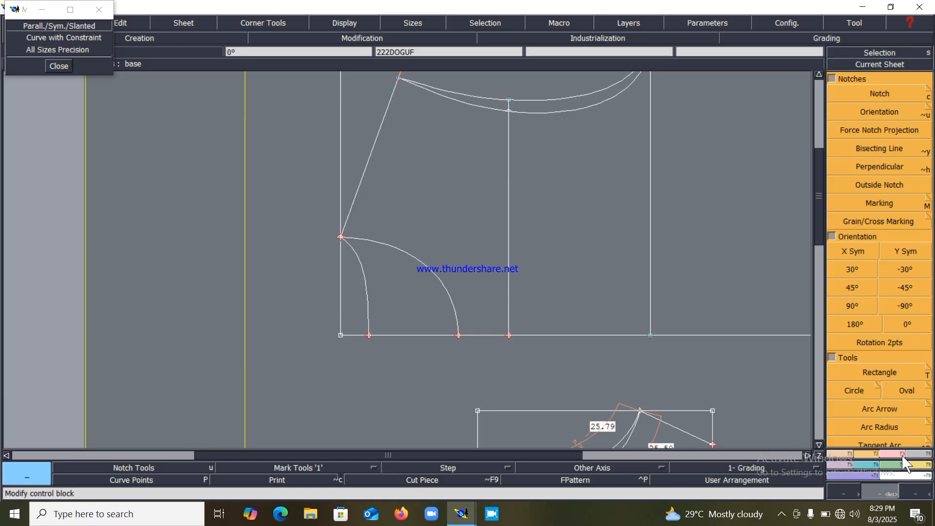
pyautogui.click(916, 468)
pyautogui.click(879, 177)
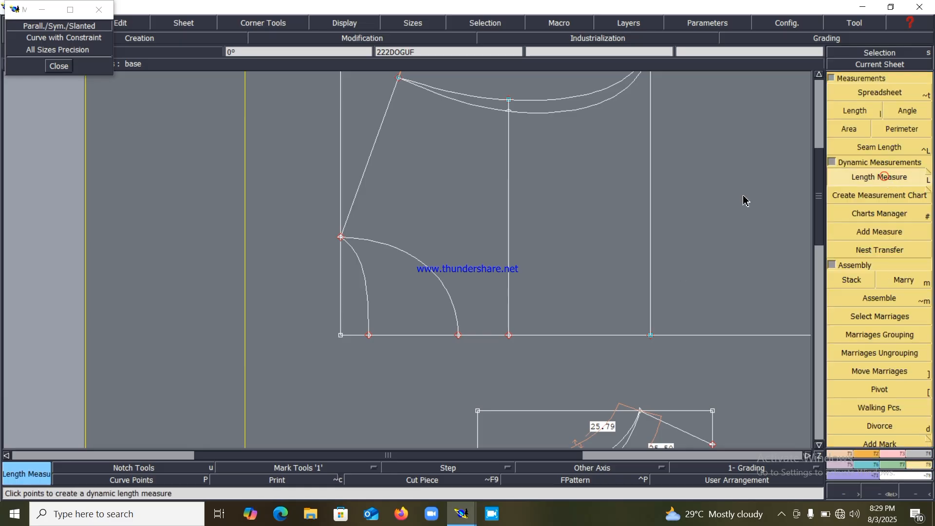
pyautogui.click(365, 280)
pyautogui.click(302, 310)
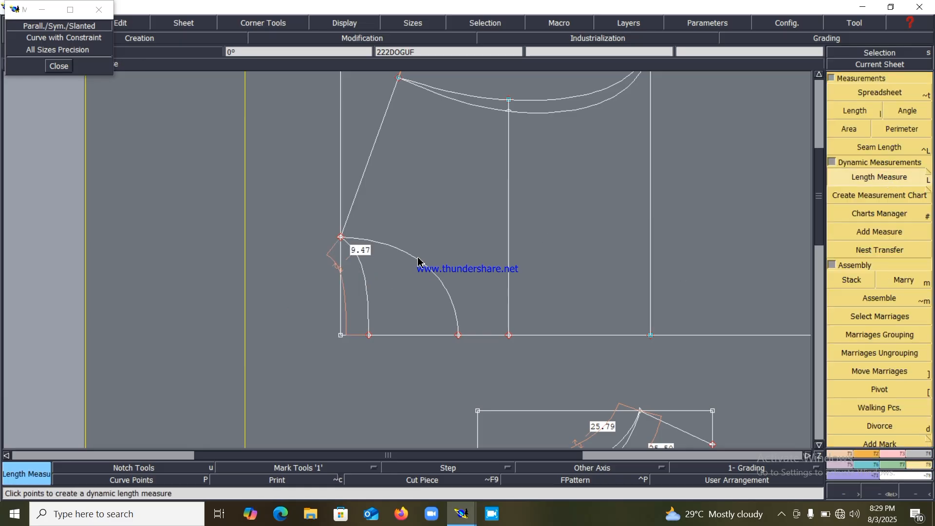
pyautogui.click(418, 259)
pyautogui.click(442, 210)
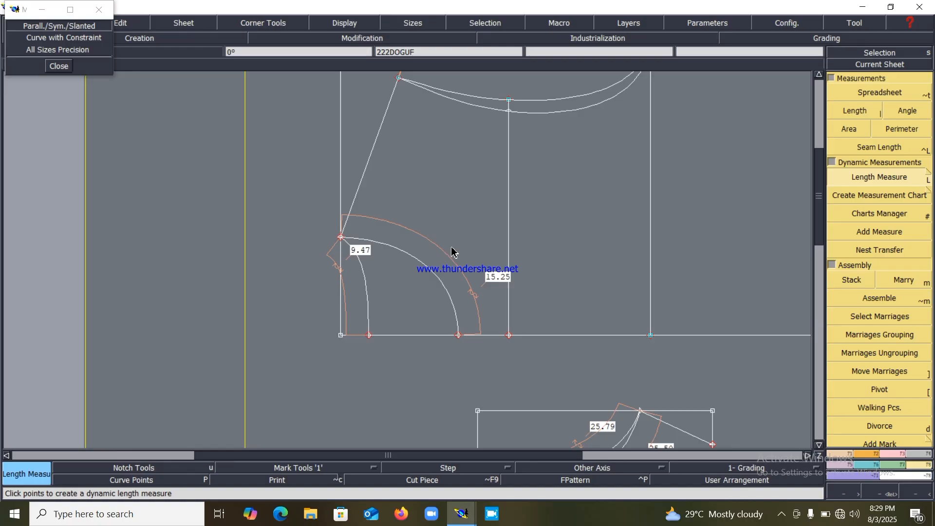
# - Draw a tall, narrow rectangle 3 cm wide in the free area beside the piece with the two parallel lines
pyautogui.press('Home')
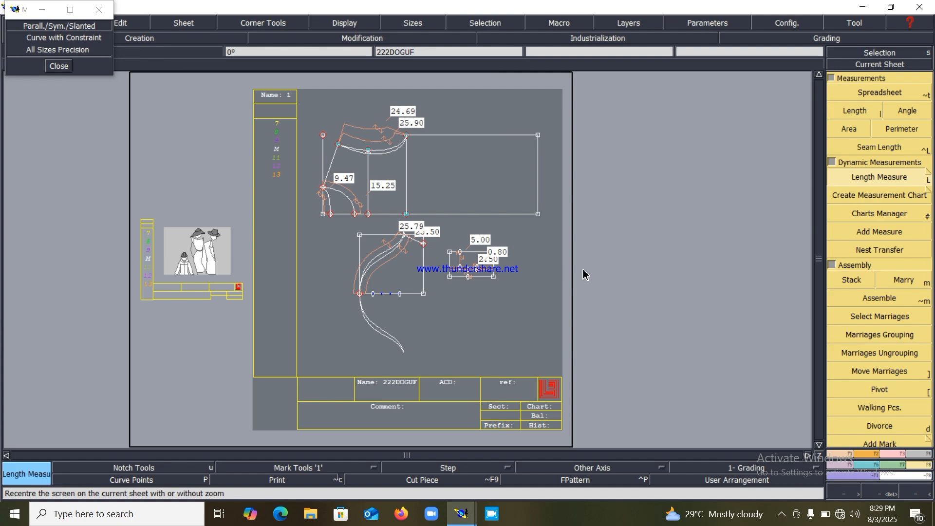
pyautogui.click(870, 457)
pyautogui.click(878, 373)
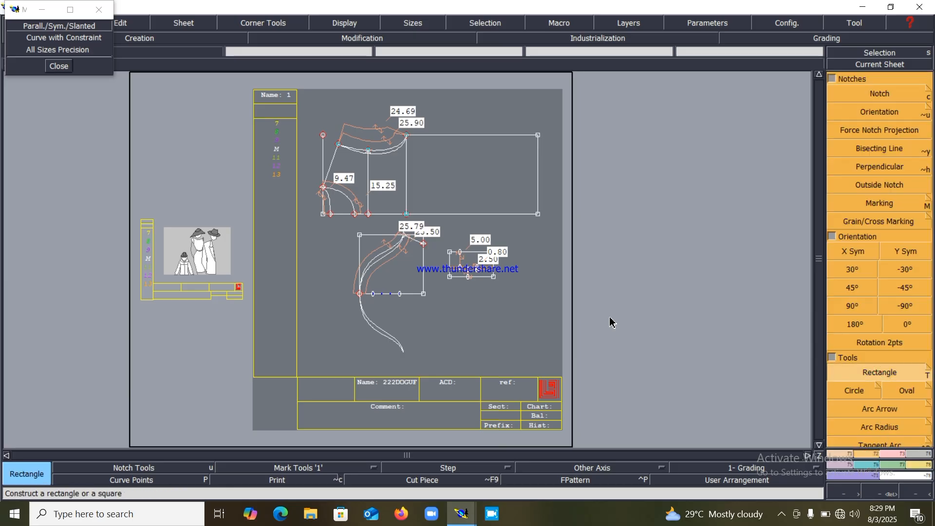
pyautogui.click(521, 245)
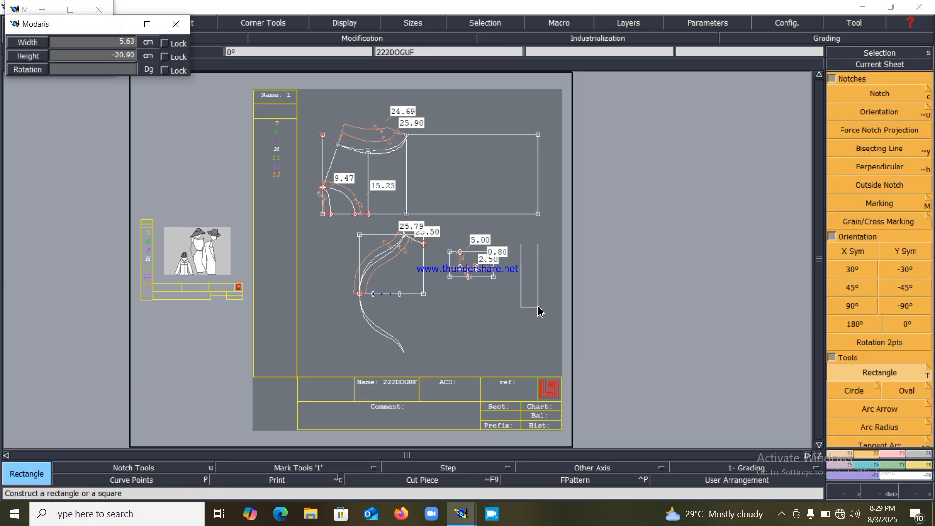
pyautogui.write('3')
pyautogui.press('Tab')
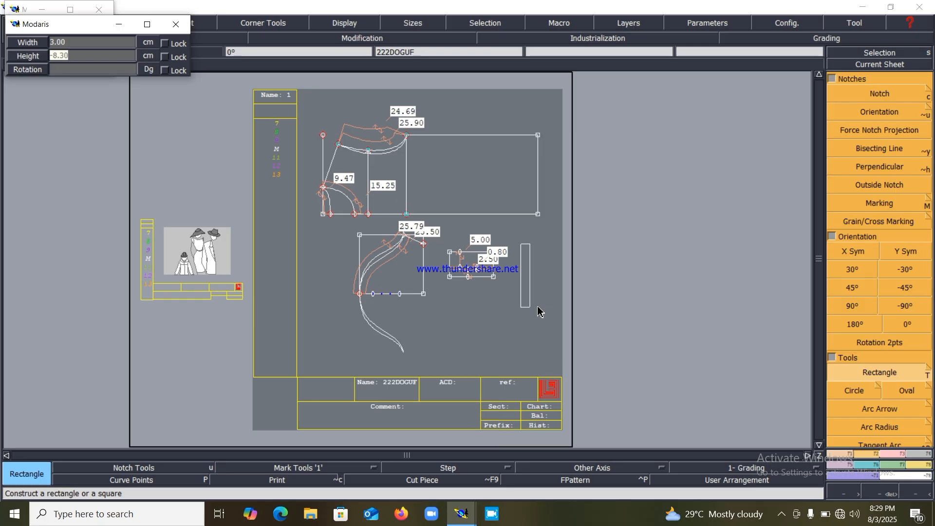
pyautogui.press('BackSpace')
pyautogui.click(537, 307)
pyautogui.press('Return')
# - Reshape the narrow rectangle by moving its upper right corner outward with a dx of 0.5 cm
pyautogui.moveTo(499, 224); pyautogui.dragTo(573, 373)
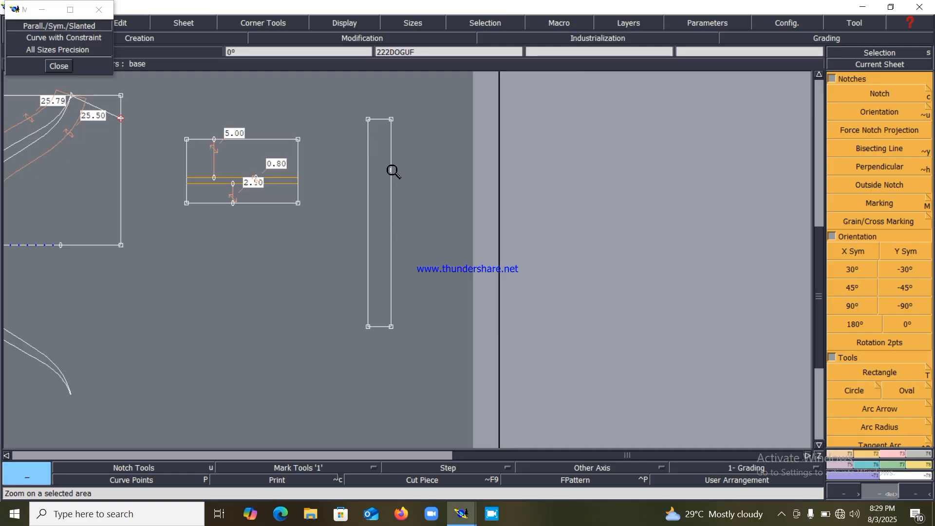
pyautogui.press('Escape')
pyautogui.click(391, 119)
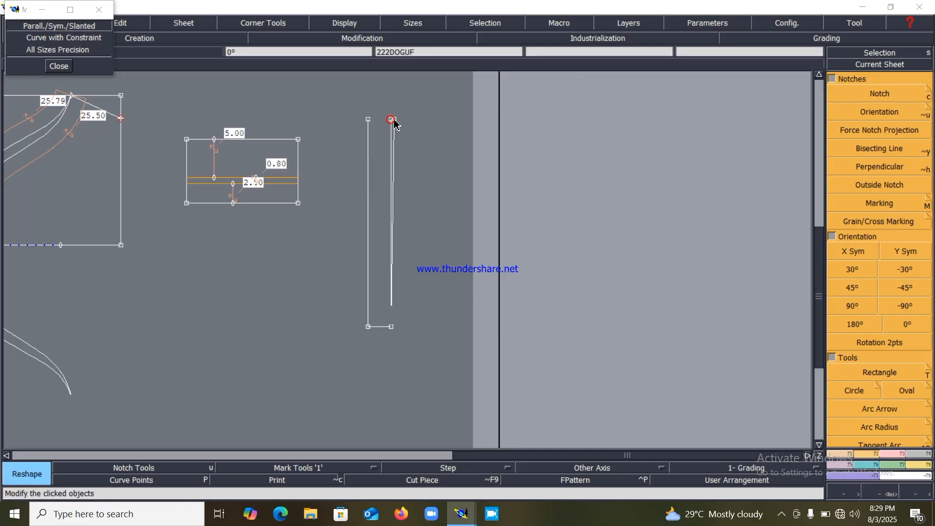
pyautogui.write('0.50')
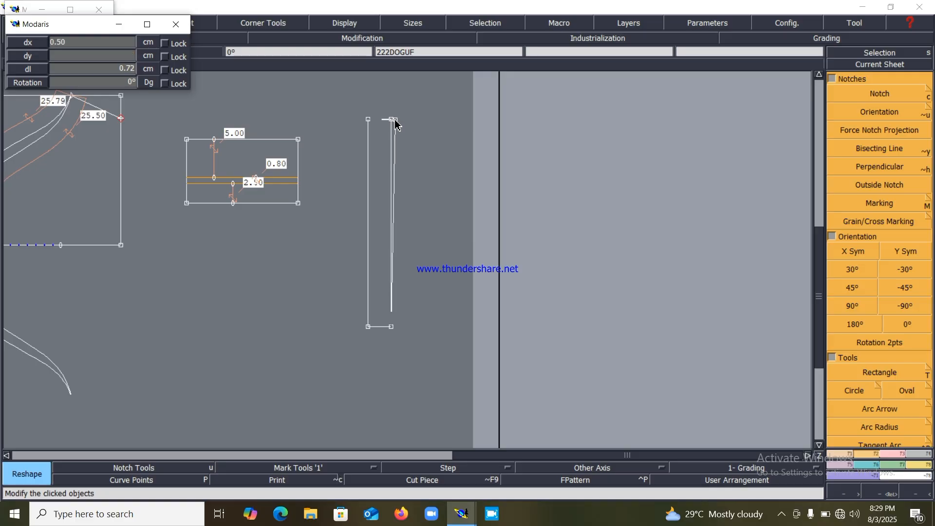
pyautogui.press('Return')
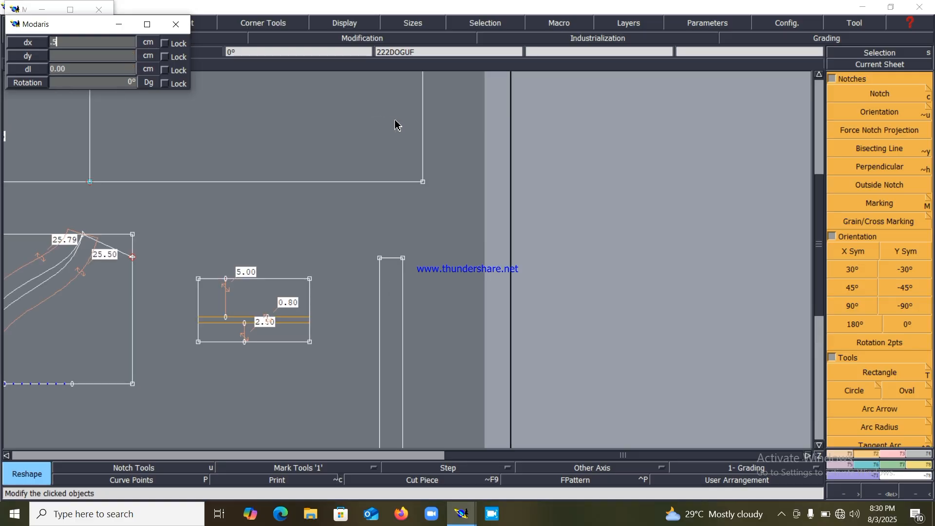
pyautogui.press('Return')
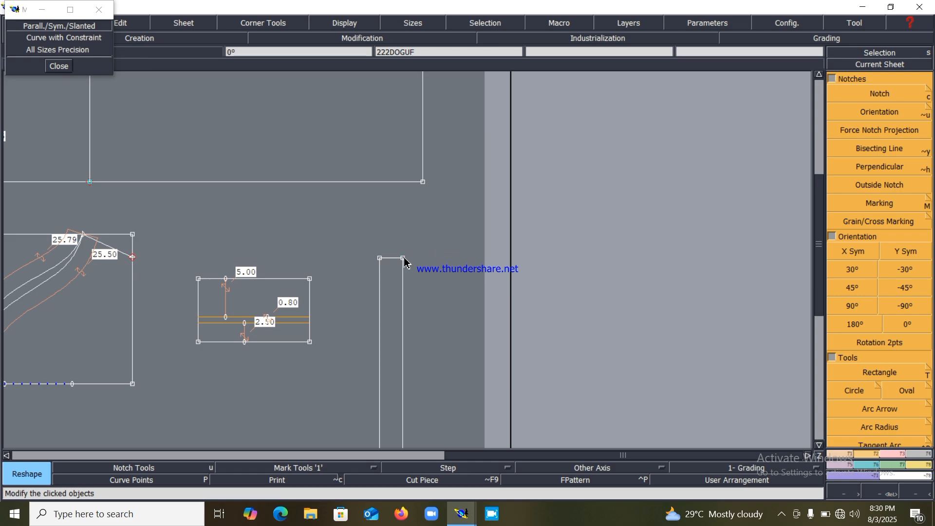
pyautogui.moveTo(405, 262); pyautogui.dragTo(417, 261)
pyautogui.write('.5')
pyautogui.press('Down')
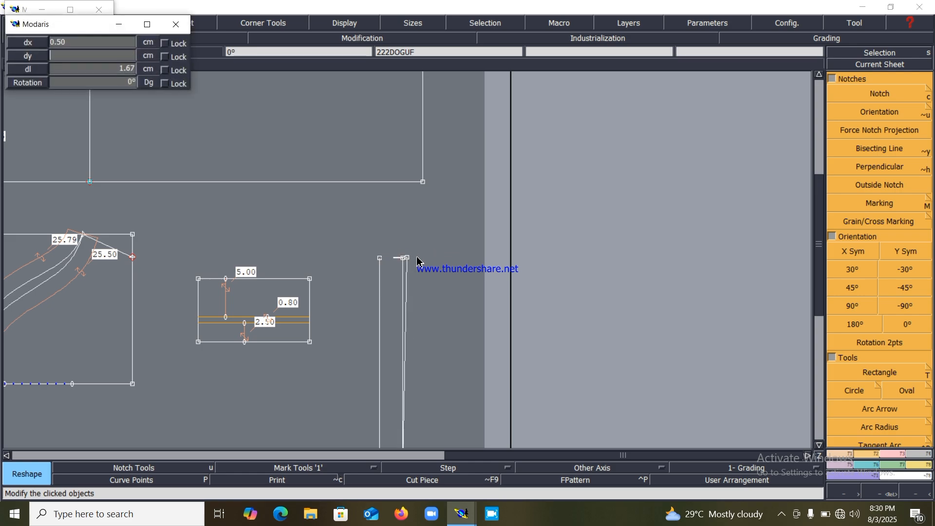
pyautogui.press('Return')
# - Align the narrow rectangle's lower right corner vertically with its upper right corner using Ali 2Pts
pyautogui.press('6')
pyautogui.click(407, 257)
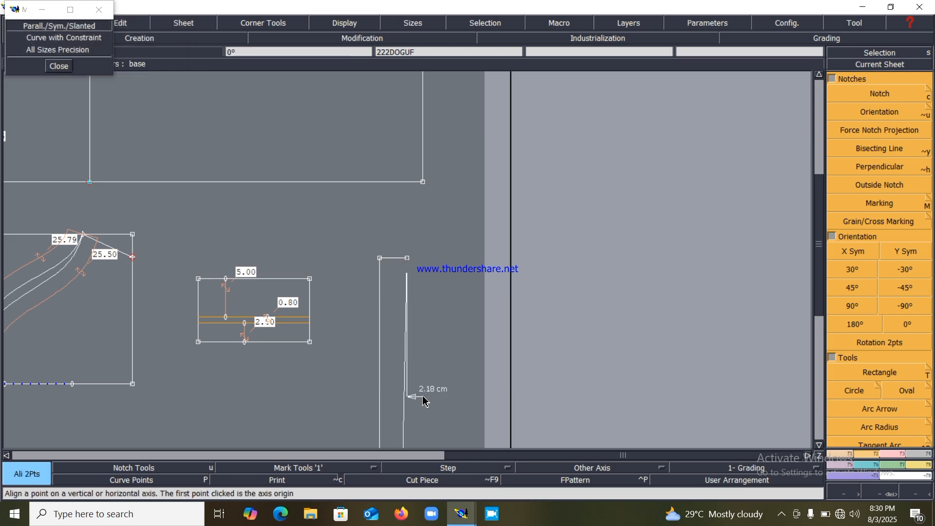
pyautogui.press('j')
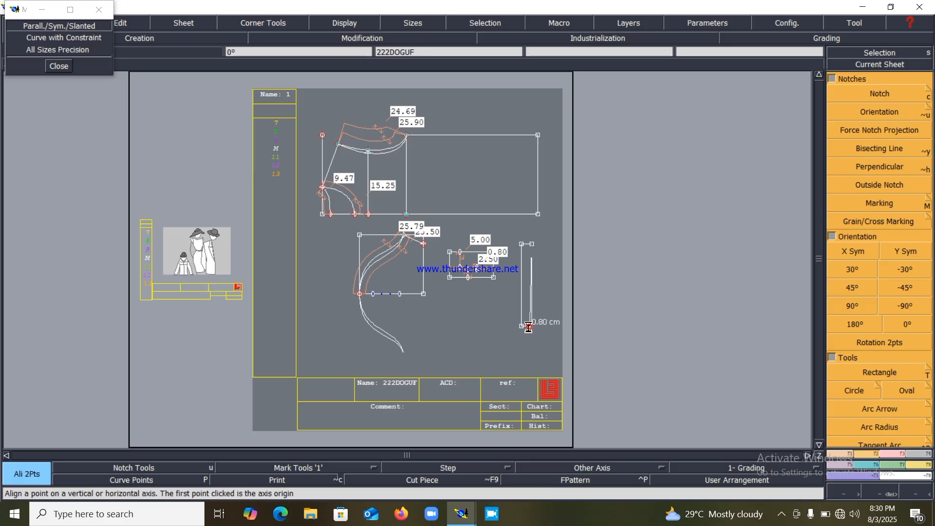
pyautogui.click(529, 326)
# - Draw a Bezier line from the narrow rectangle's lower right corner to its upper left corner and display the curve handles
pyautogui.press('Return')
pyautogui.moveTo(493, 234); pyautogui.dragTo(563, 338)
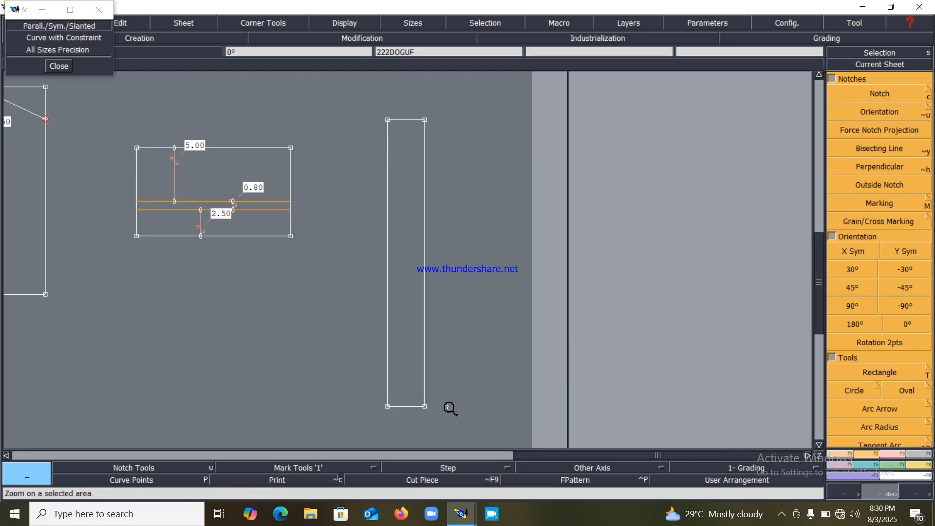
pyautogui.press('b')
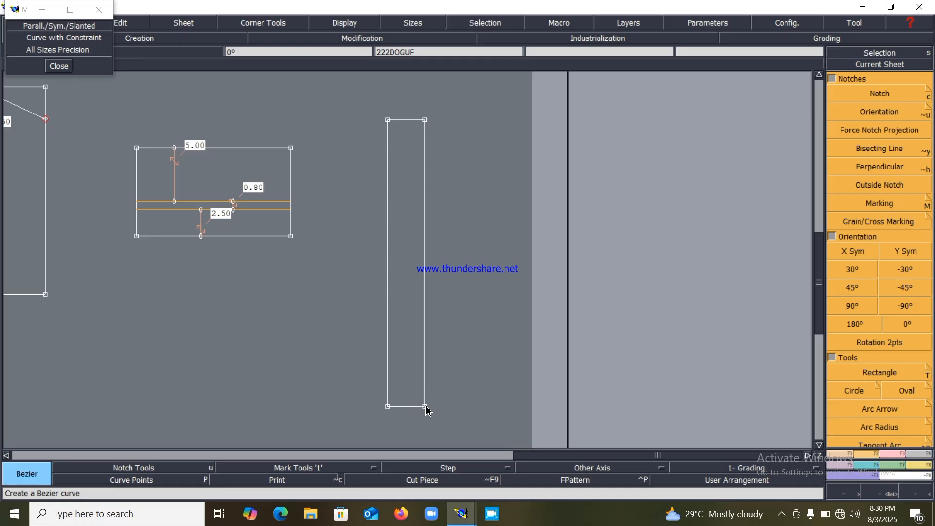
pyautogui.click(424, 406)
pyautogui.click(388, 120)
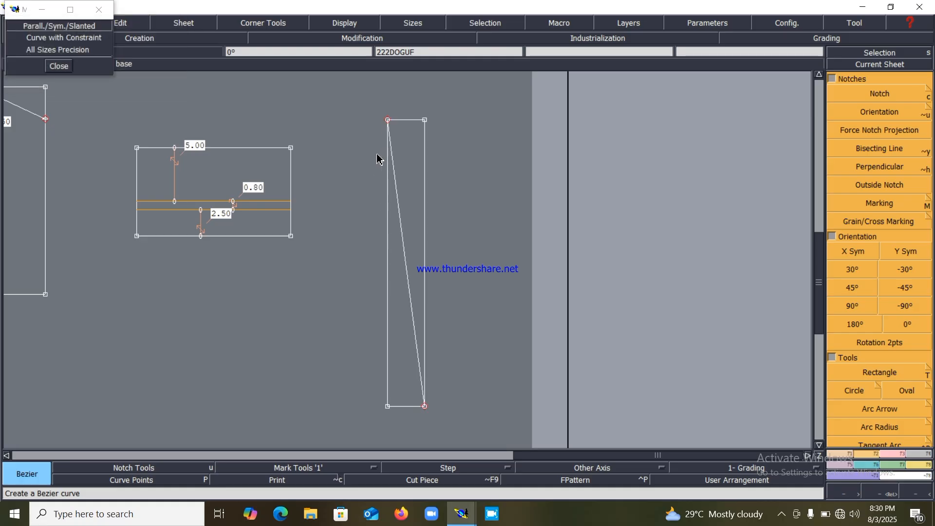
pyautogui.click(345, 21)
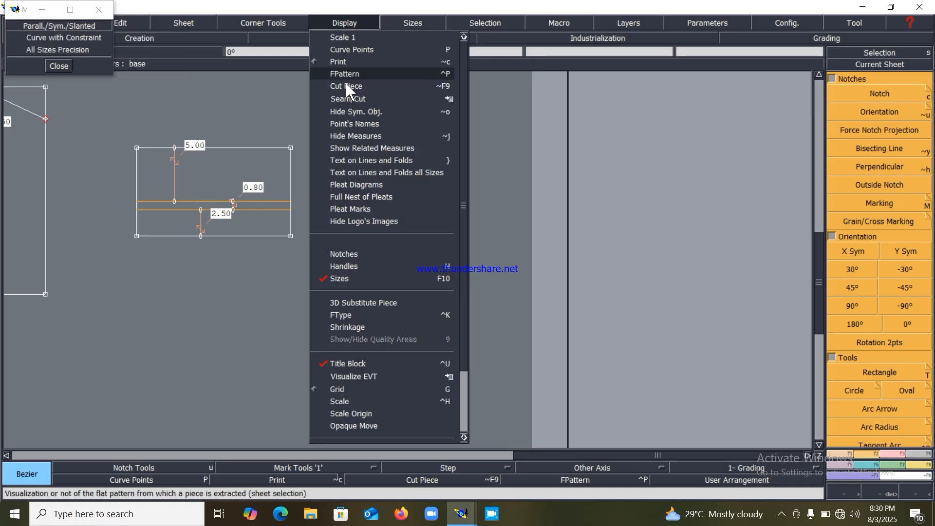
pyautogui.click(350, 266)
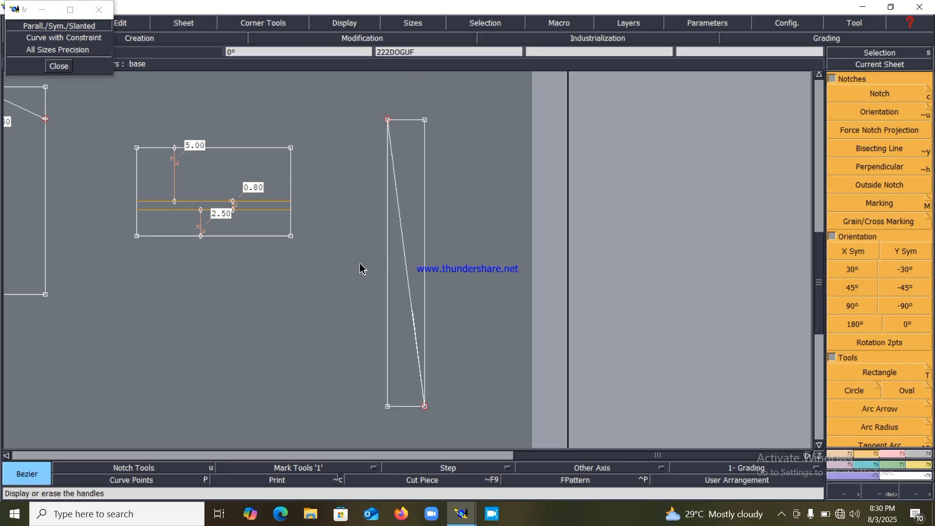
pyautogui.click(70, 65)
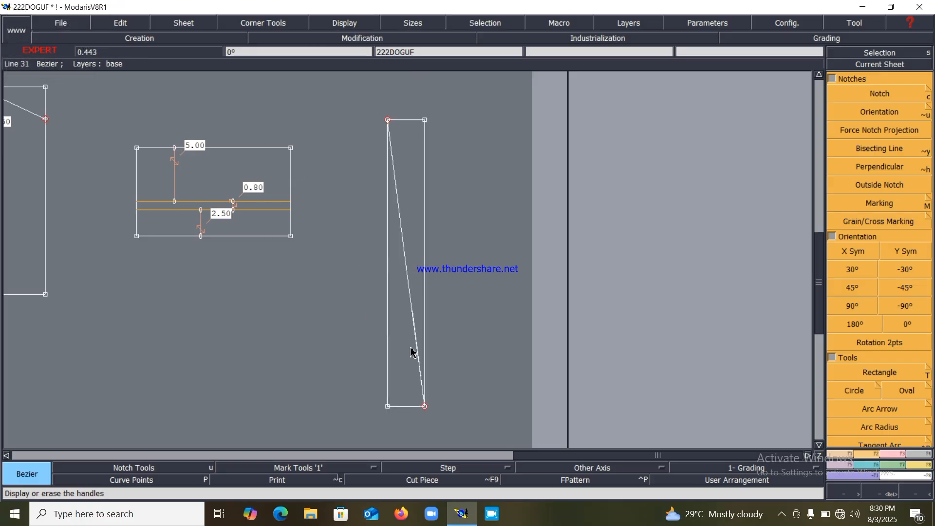
# - Reshape the Bezier diagonal with its two handles into a smooth arc bowing toward the rectangle's right side
pyautogui.press('r')
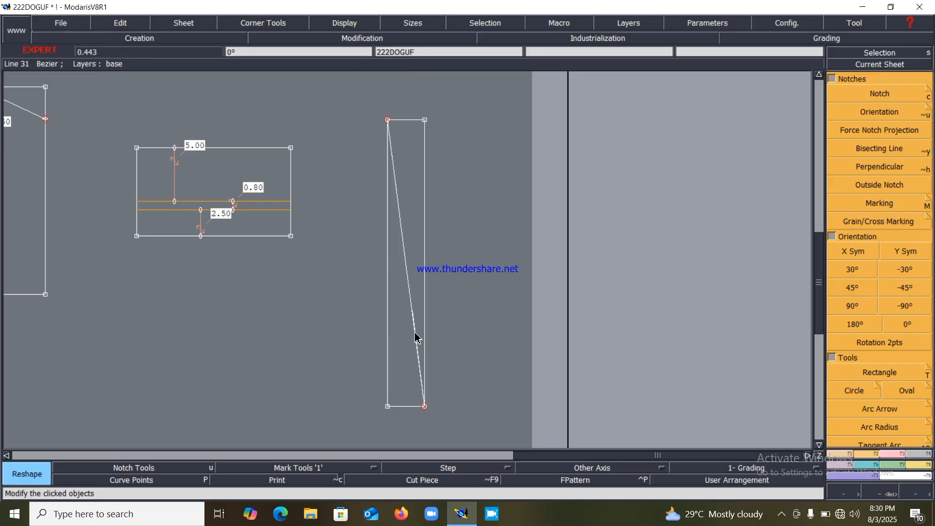
pyautogui.click(890, 454)
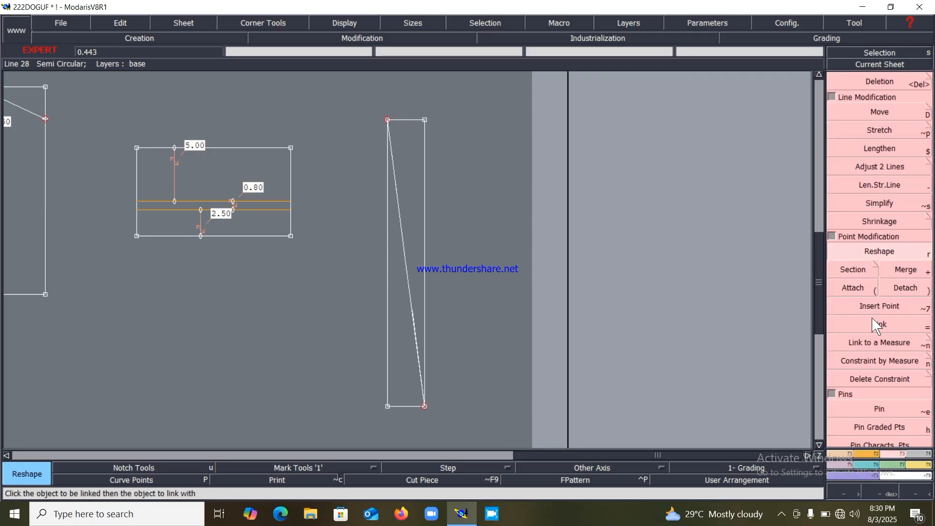
pyautogui.click(413, 319)
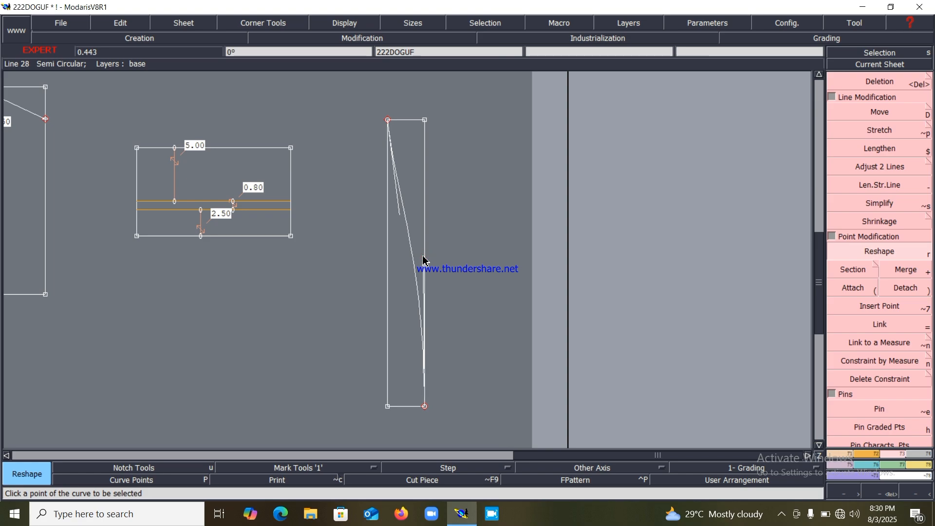
pyautogui.click(404, 208)
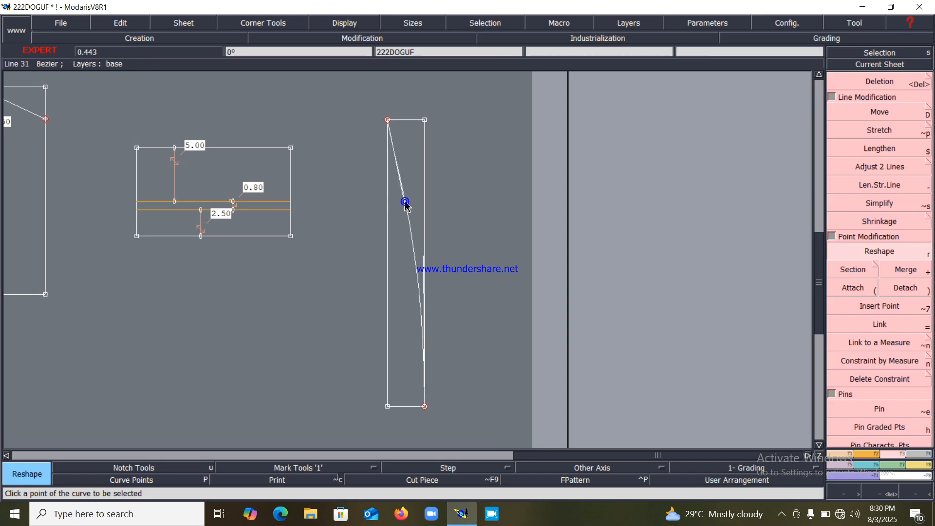
pyautogui.click(409, 197)
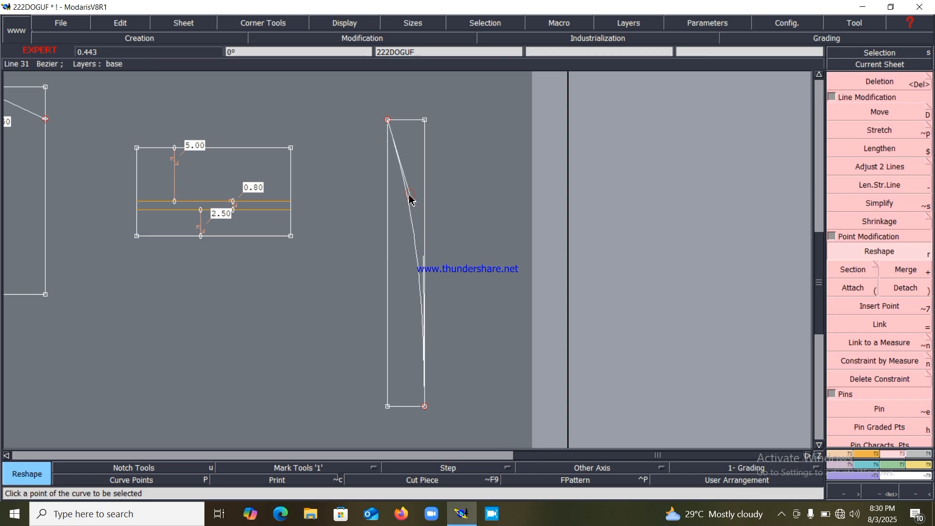
pyautogui.click(411, 199)
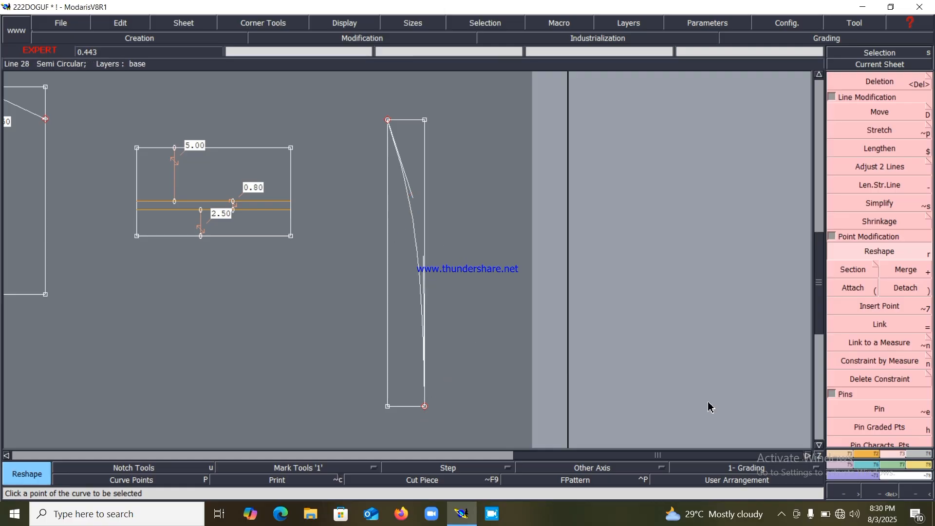
# - Create a symmetry axis through two points on the narrow rectangle's bottom edge
pyautogui.click(850, 453)
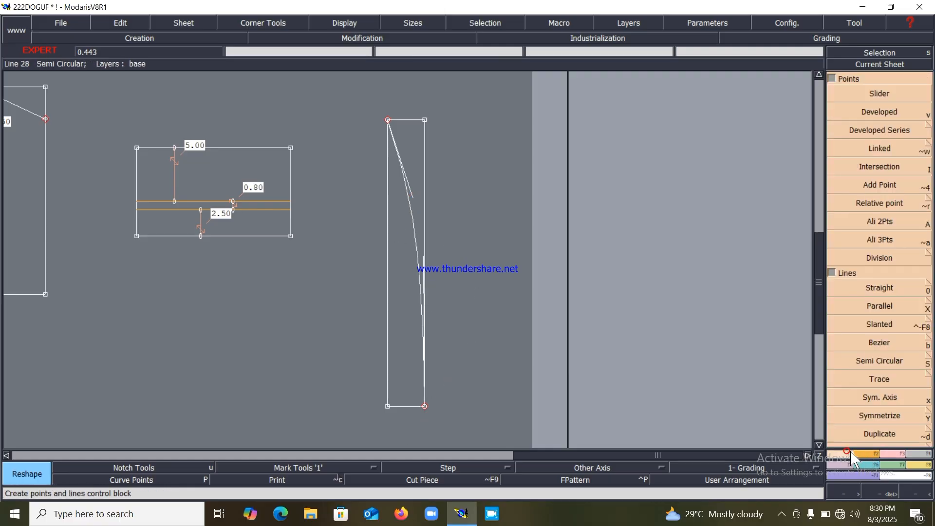
pyautogui.click(872, 395)
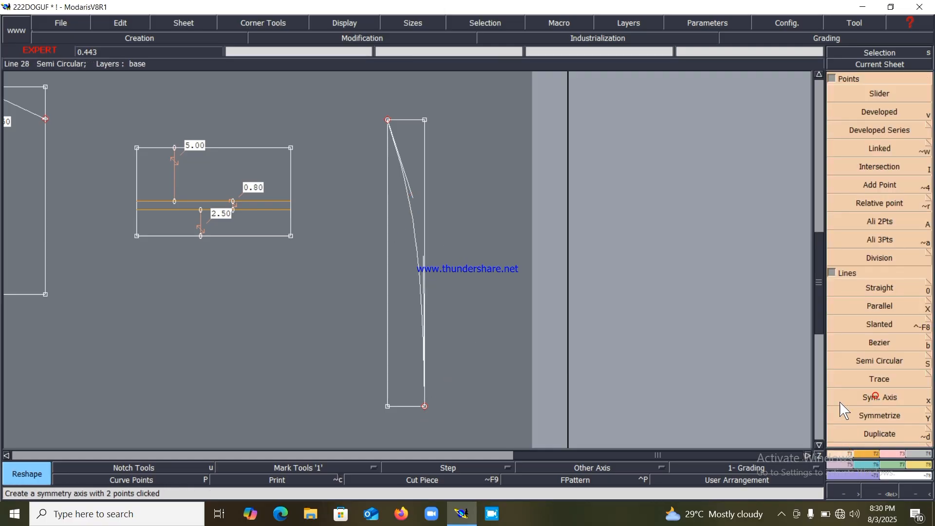
pyautogui.click(397, 407)
pyautogui.click(413, 406)
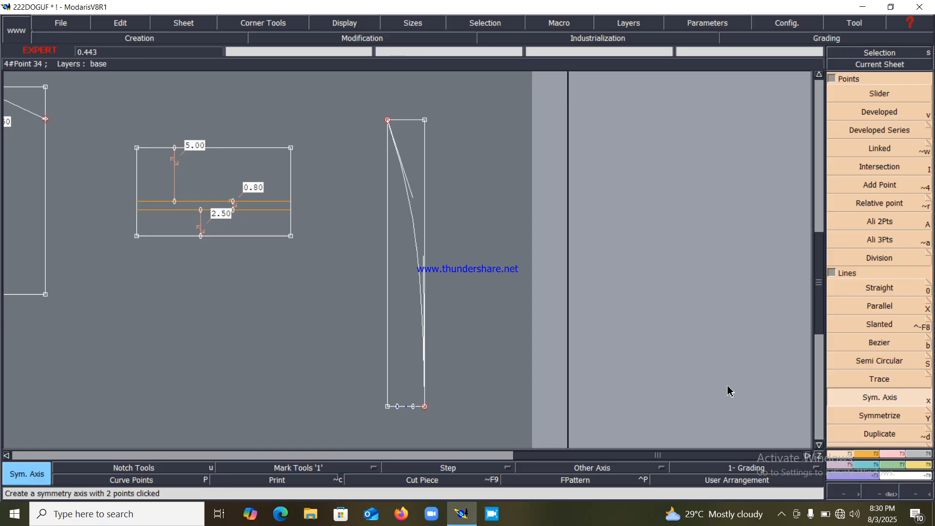
# - Turn on Curve with Constraint and symmetrize the arc about the axis on the rectangle's bottom edge
pyautogui.click(928, 300)
pyautogui.click(35, 41)
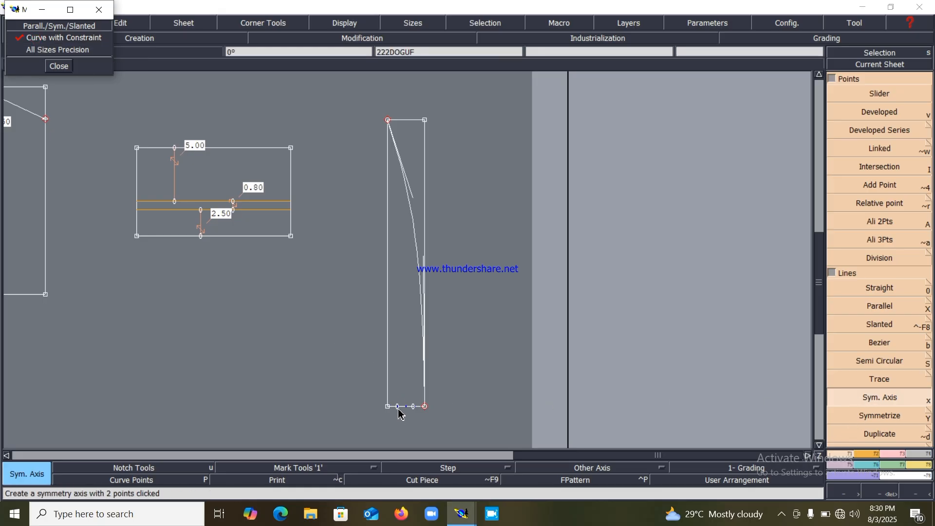
pyautogui.click(858, 416)
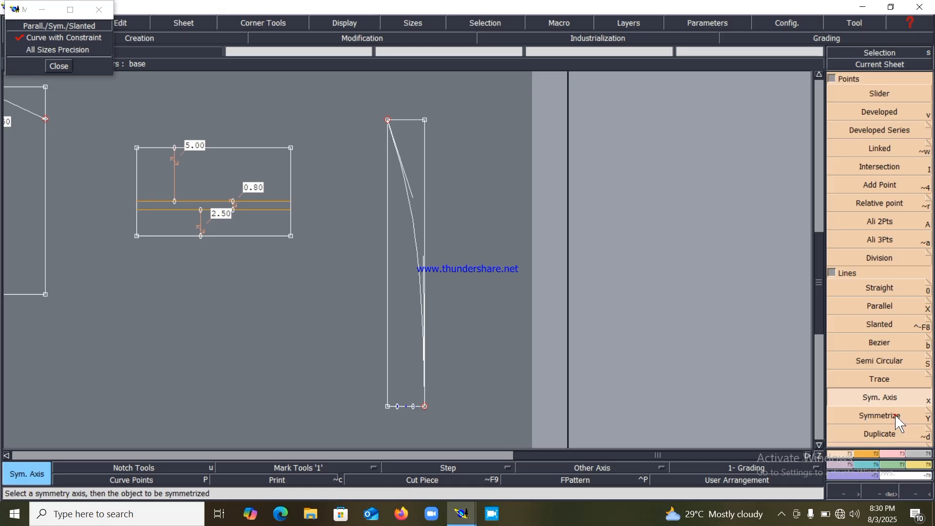
pyautogui.click(414, 224)
pyautogui.press('Home')
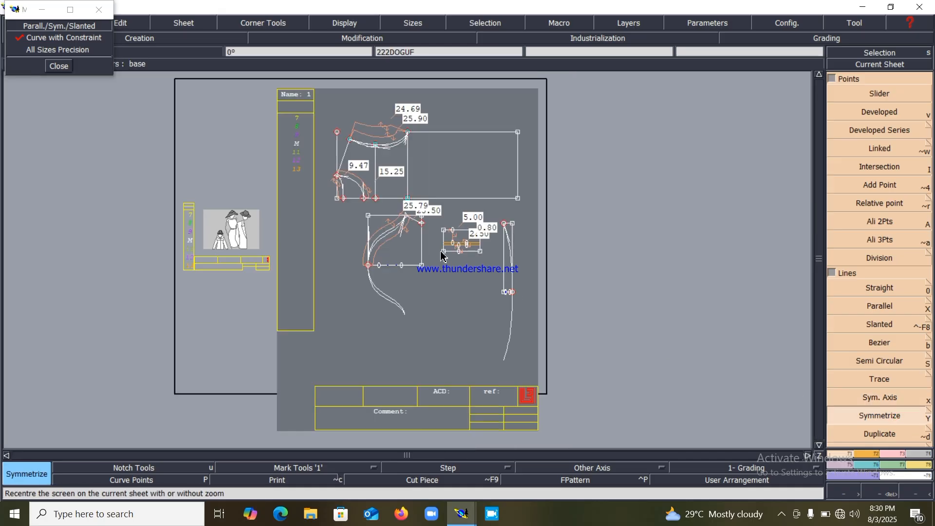
# - Delete the right, top and left sides of the narrow rectangle around the arc
pyautogui.press('Return')
pyautogui.moveTo(476, 200); pyautogui.dragTo(578, 375)
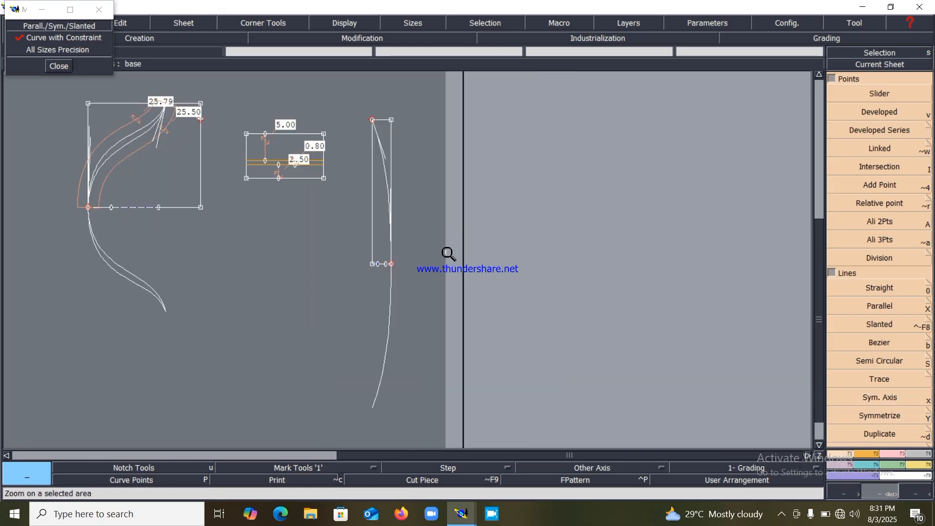
pyautogui.press('Delete')
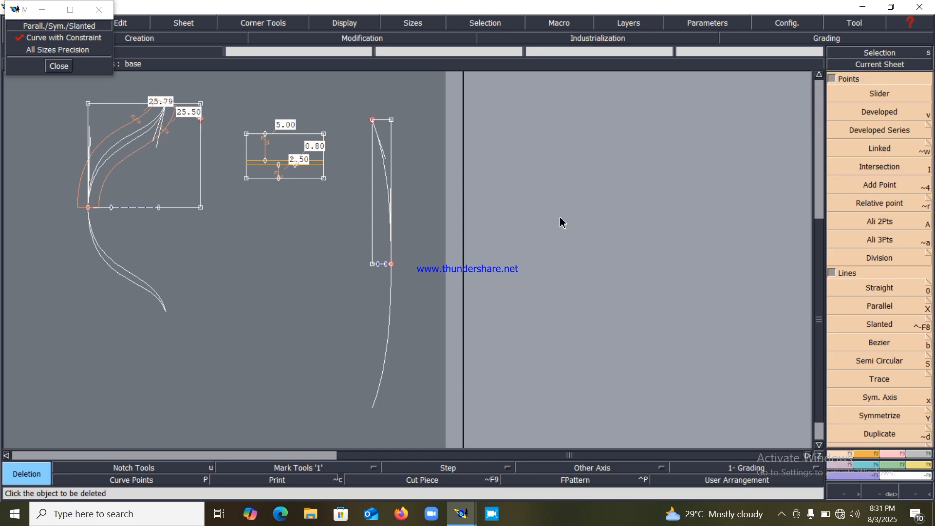
pyautogui.click(389, 146)
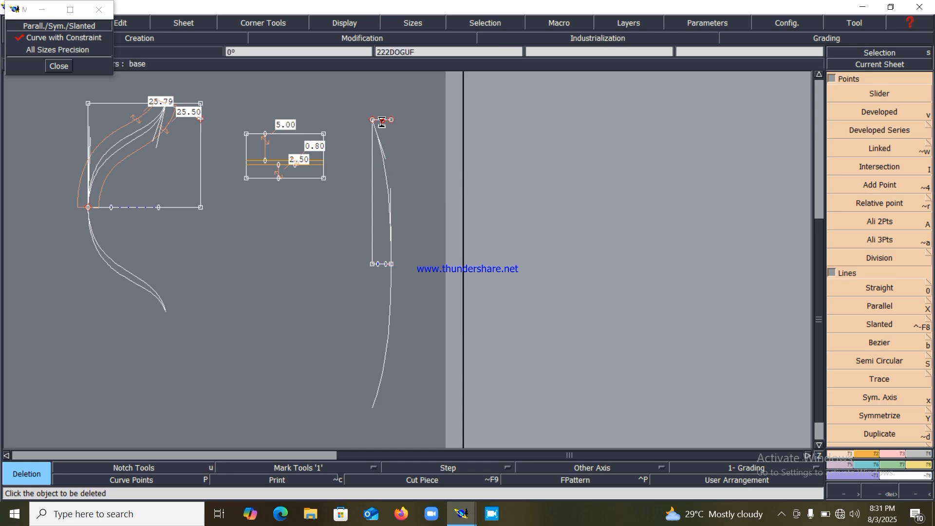
pyautogui.click(382, 121)
# - Erase the symmetry axis and the bottom edge of the former narrow rectangle
pyautogui.press('Return')
pyautogui.moveTo(358, 247); pyautogui.dragTo(410, 287)
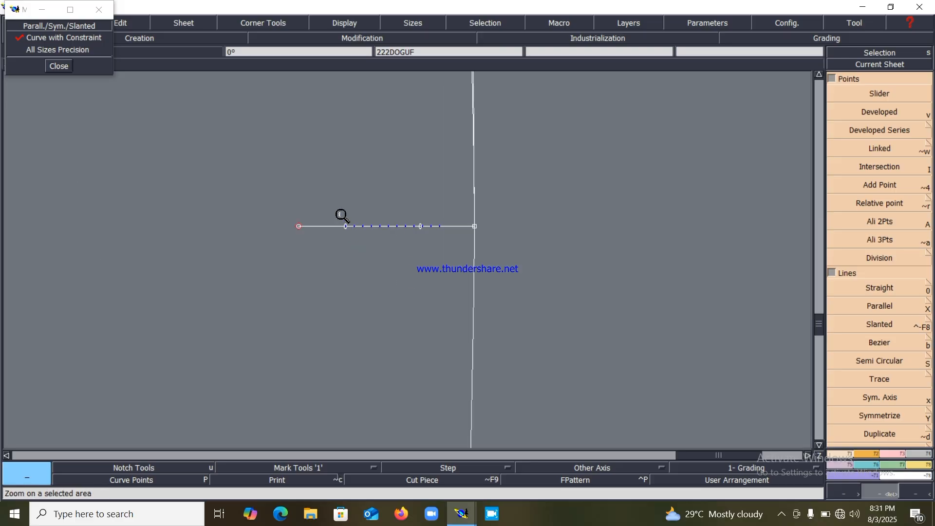
pyautogui.moveTo(334, 202); pyautogui.dragTo(449, 268)
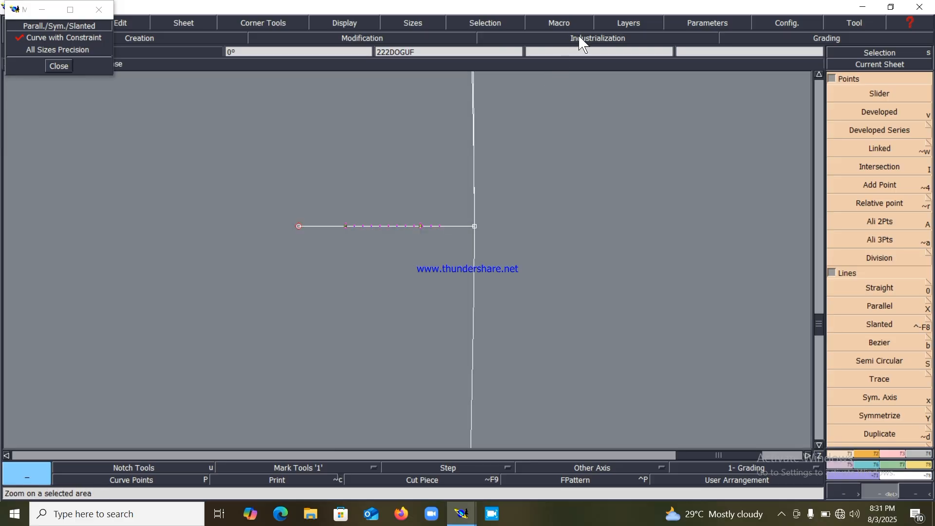
pyautogui.click(621, 25)
pyautogui.click(620, 90)
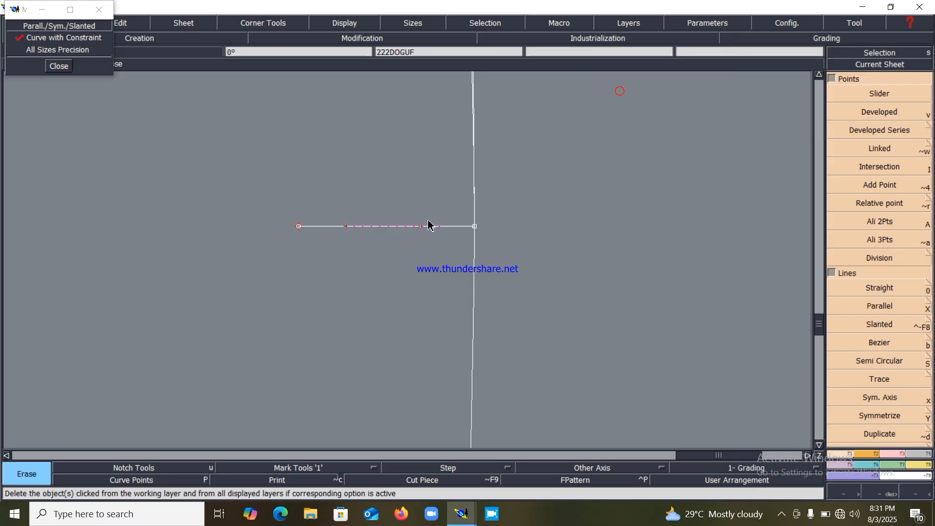
pyautogui.click(388, 232)
# - Delete the mirrored lower half of the arc and hide the curve handles
pyautogui.press('Home')
pyautogui.press('Return')
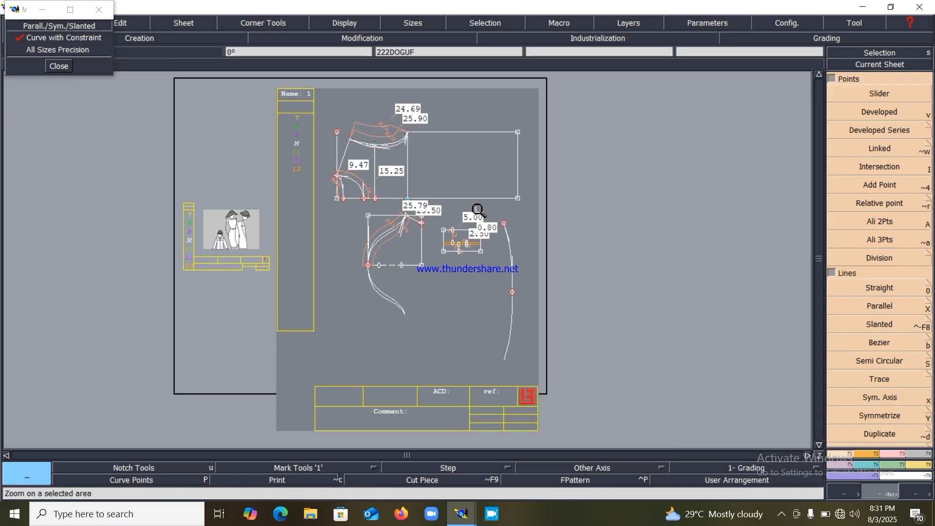
pyautogui.moveTo(478, 210); pyautogui.dragTo(537, 335)
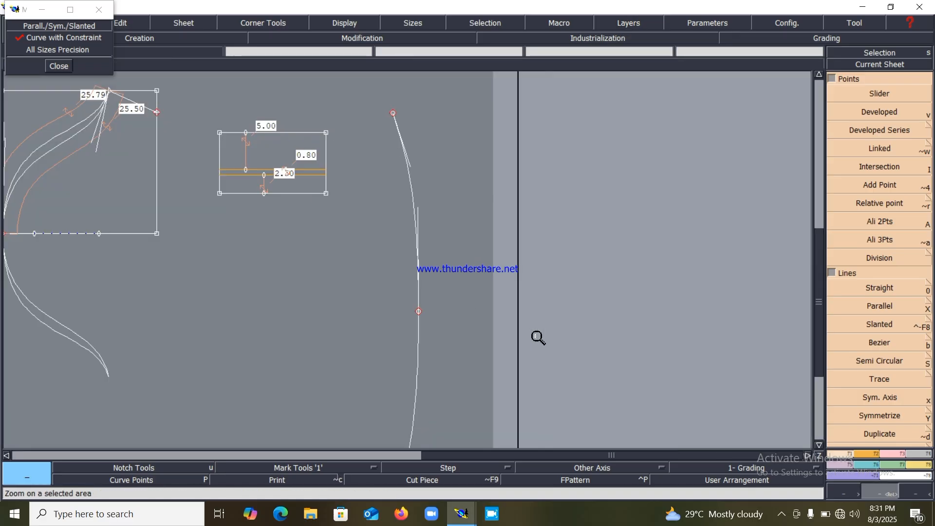
pyautogui.click(417, 371)
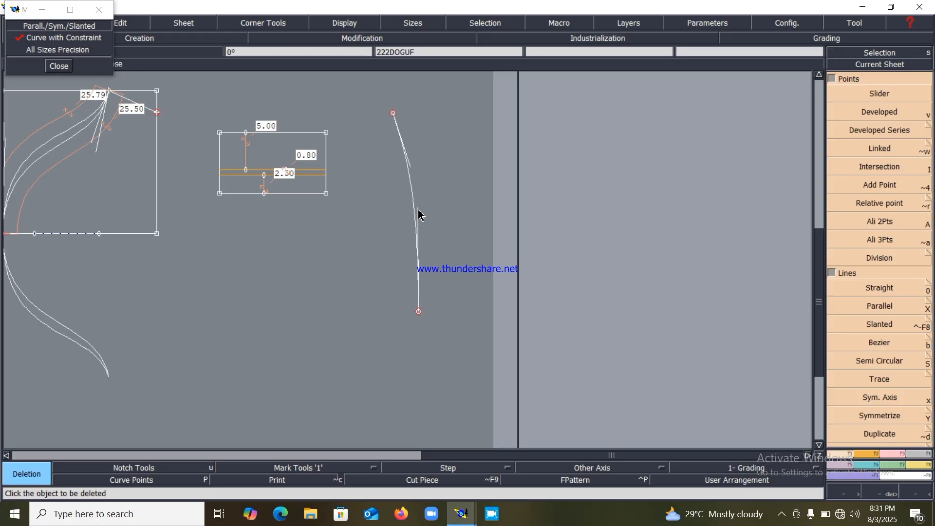
pyautogui.press('h')
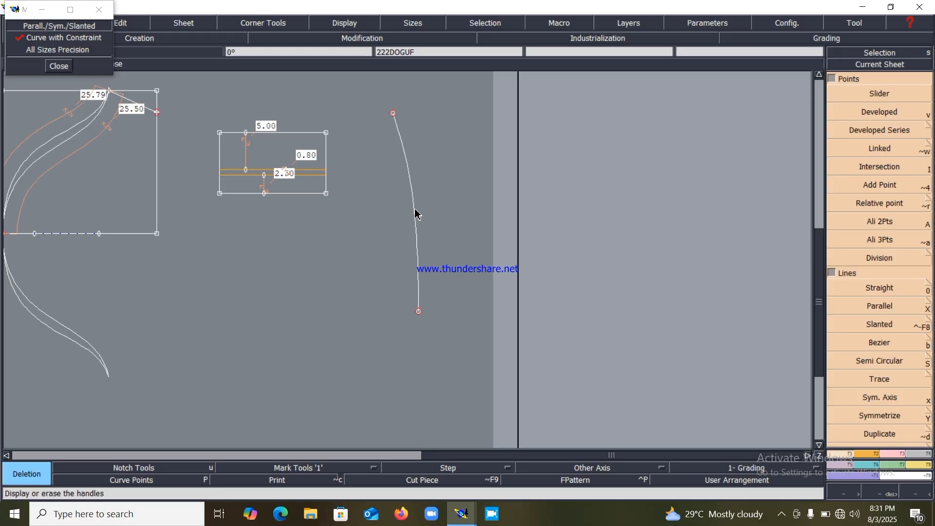
# - Create a parallel curve on the outer, right-hand side of the remaining arc
pyautogui.hotkey('shift', 'x')
pyautogui.click(415, 213)
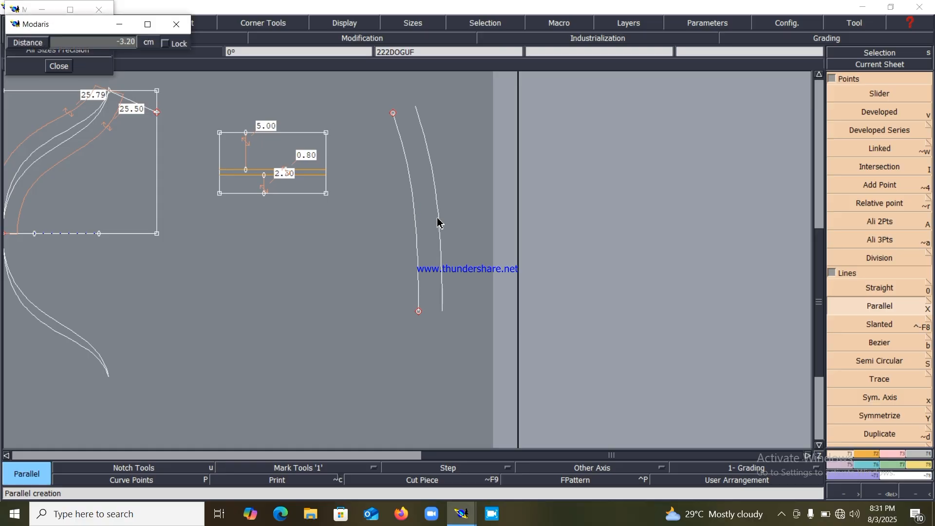
pyautogui.write('-0.80')
pyautogui.press('Return')
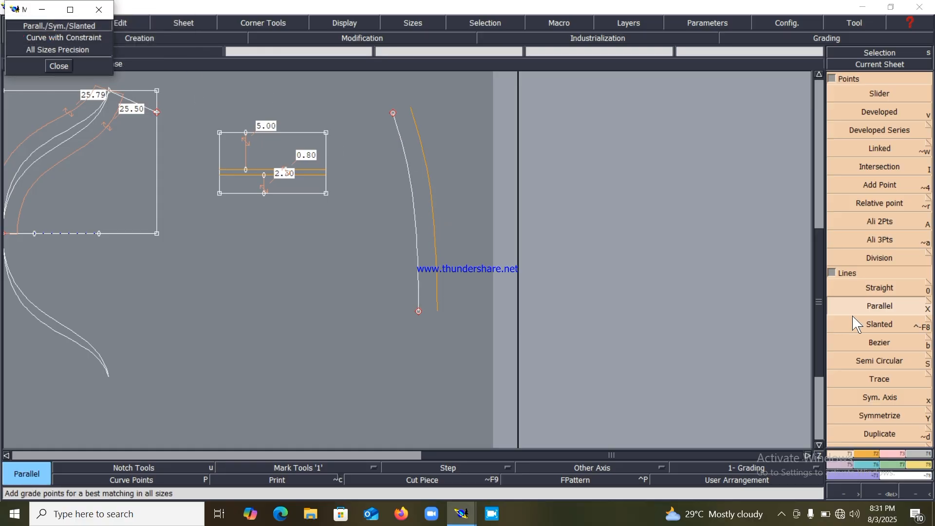
# - Delete the constraint on the new parallel so that it is a free curve
pyautogui.click(895, 451)
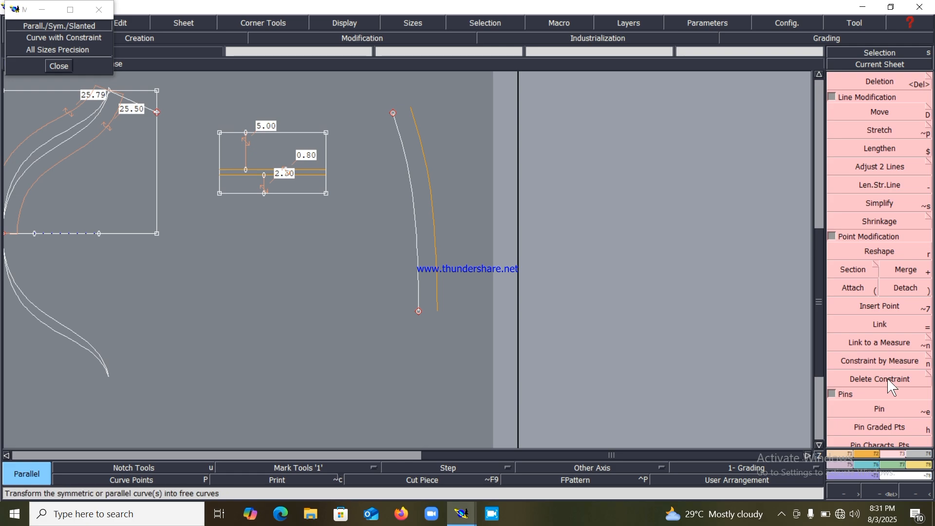
pyautogui.click(890, 385)
pyautogui.click(437, 244)
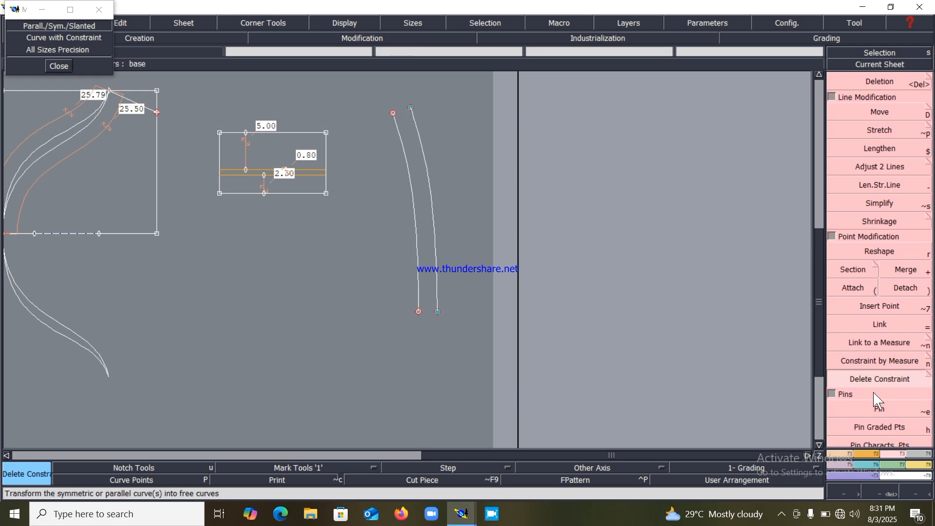
pyautogui.click(855, 454)
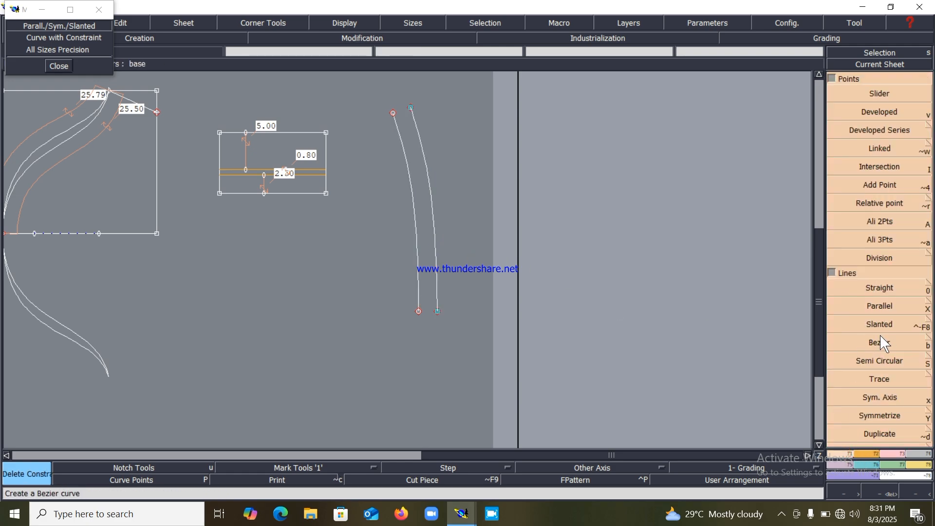
# - Draw a straight line joining the lower ends of the strip's two parallel curves
pyautogui.click(879, 288)
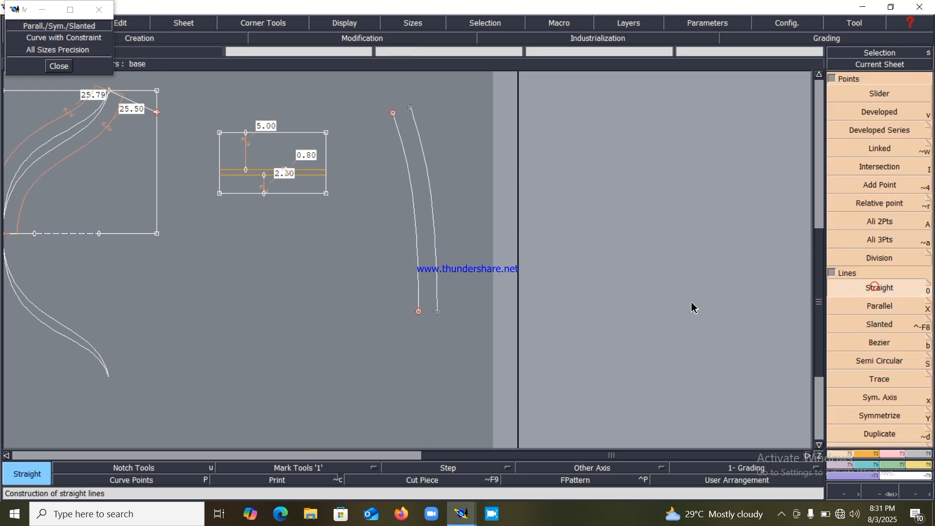
pyautogui.click(422, 313)
pyautogui.click(438, 314)
pyautogui.press('z')
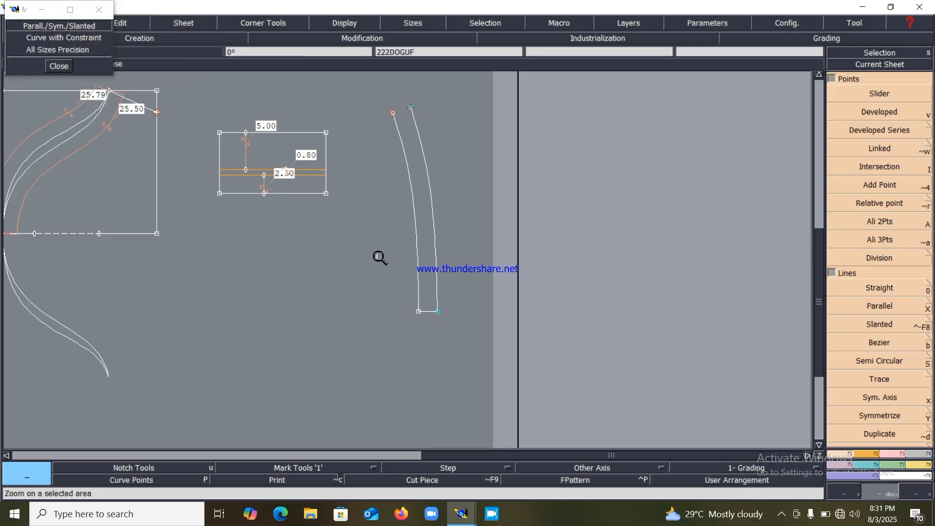
pyautogui.moveTo(380, 256); pyautogui.dragTo(505, 338)
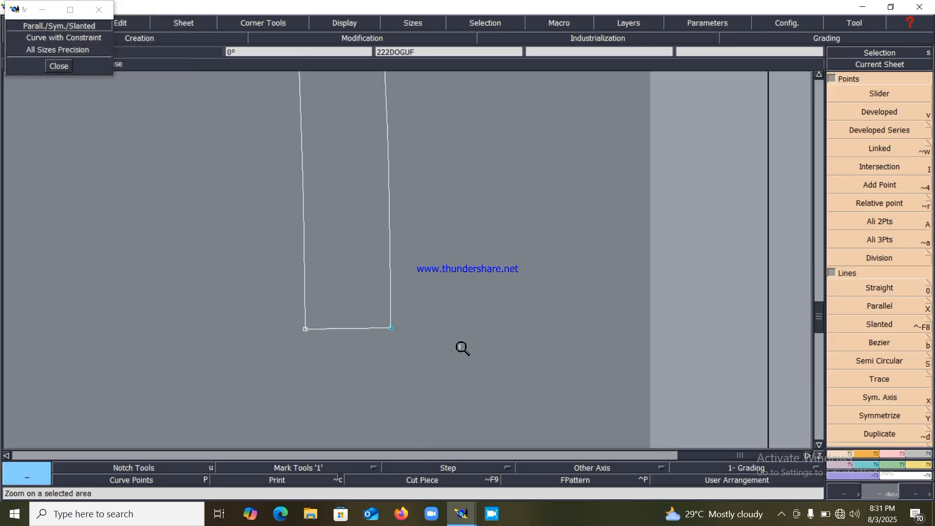
pyautogui.click(379, 315)
pyautogui.moveTo(482, 217); pyautogui.dragTo(534, 309)
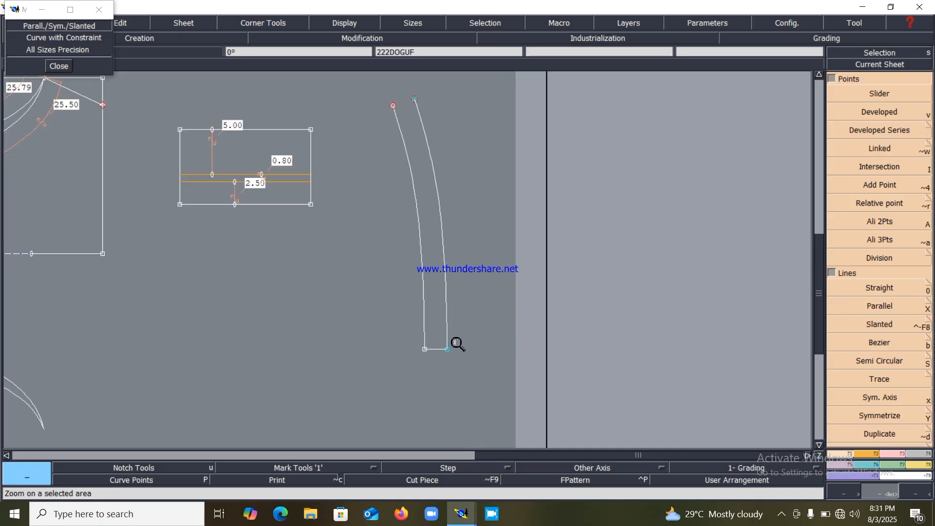
# - Delete the outer parallel curve of the strip, keeping the inner arc and the short bottom line
pyautogui.press('Delete')
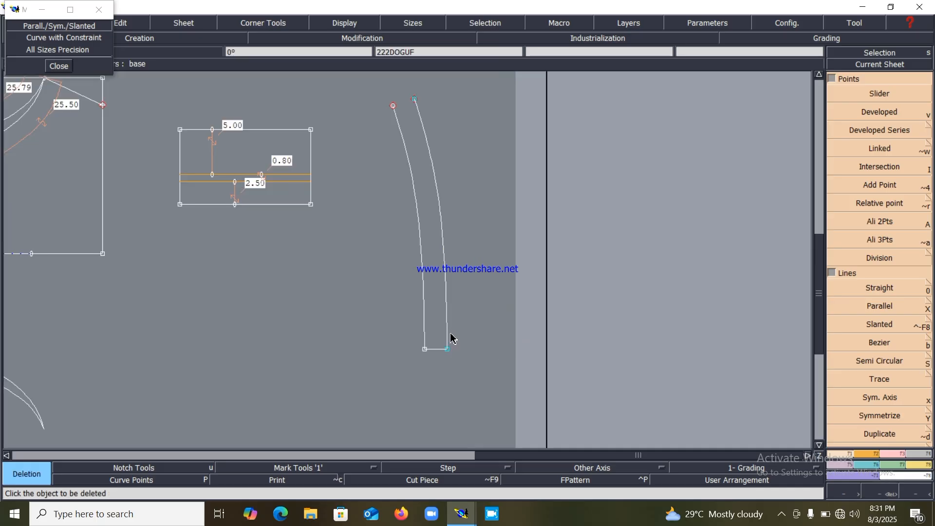
pyautogui.click(447, 324)
pyautogui.press('Return')
pyautogui.moveTo(381, 239); pyautogui.dragTo(479, 377)
# - Display the curve handles, reshape the lower part of the strip's inner arc, and hide the handles again
pyautogui.hotkey('ctrl', 'h')
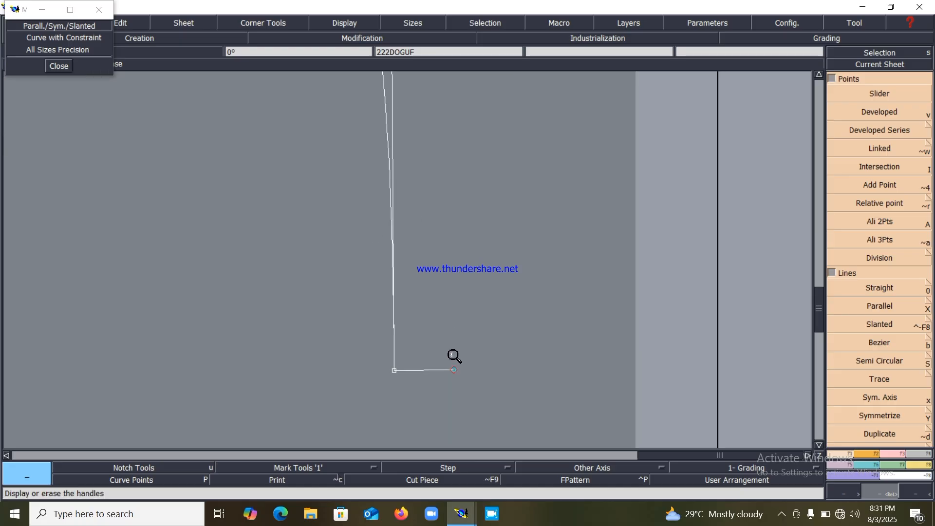
pyautogui.press('Home')
pyautogui.press('Return')
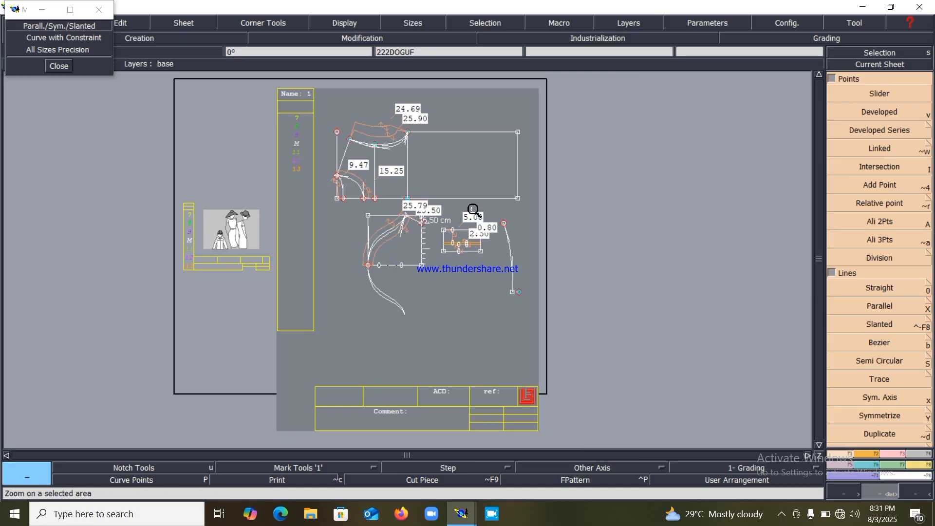
pyautogui.moveTo(476, 211); pyautogui.dragTo(539, 320)
pyautogui.press('r')
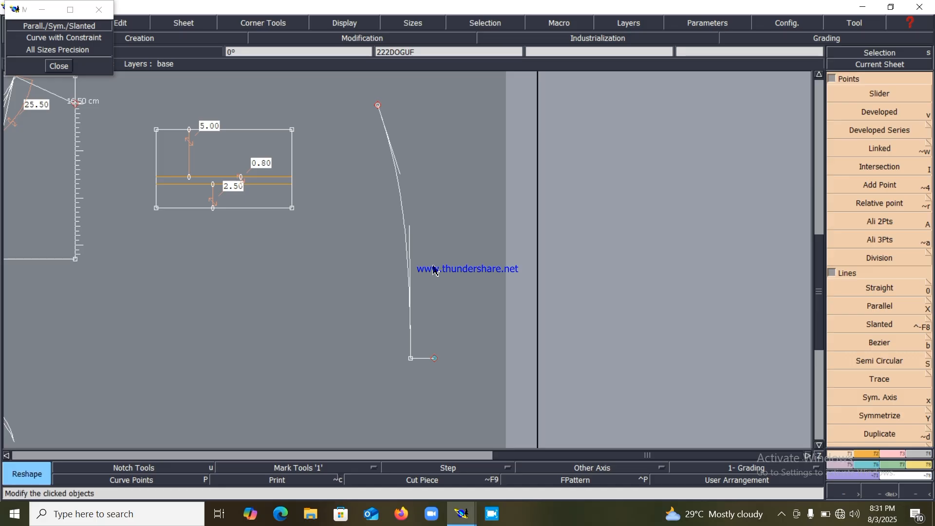
pyautogui.moveTo(414, 237); pyautogui.dragTo(409, 214)
pyautogui.press('h')
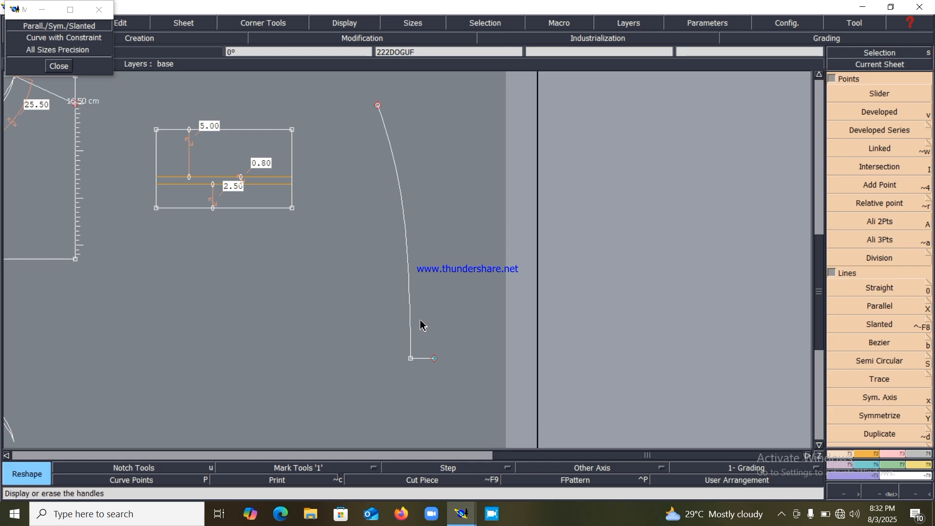
# - Create a parallel of the inner arc at a distance of -2.5 cm, on the side of the short bottom line
pyautogui.hotkey('shift', 'x')
pyautogui.click(411, 290)
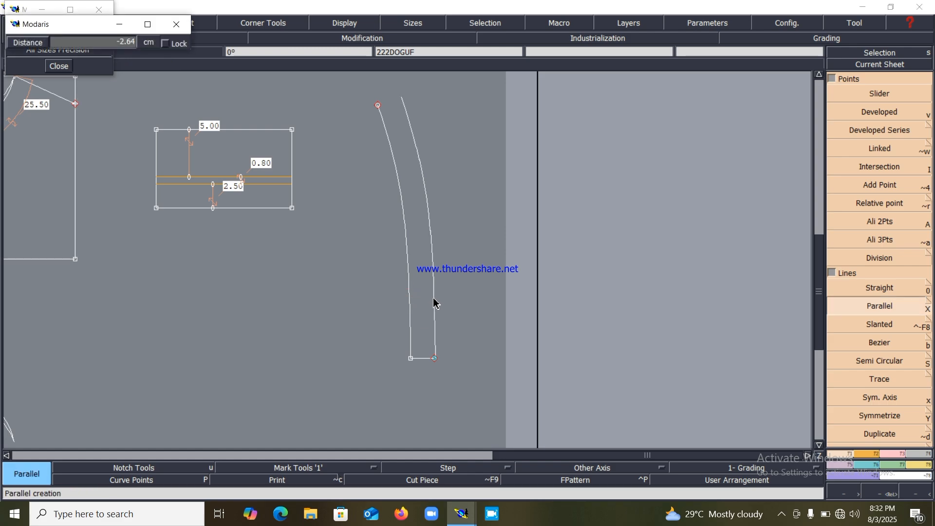
pyautogui.press('Down')
pyautogui.write('-2.5')
pyautogui.press('Return')
pyautogui.press('Return')
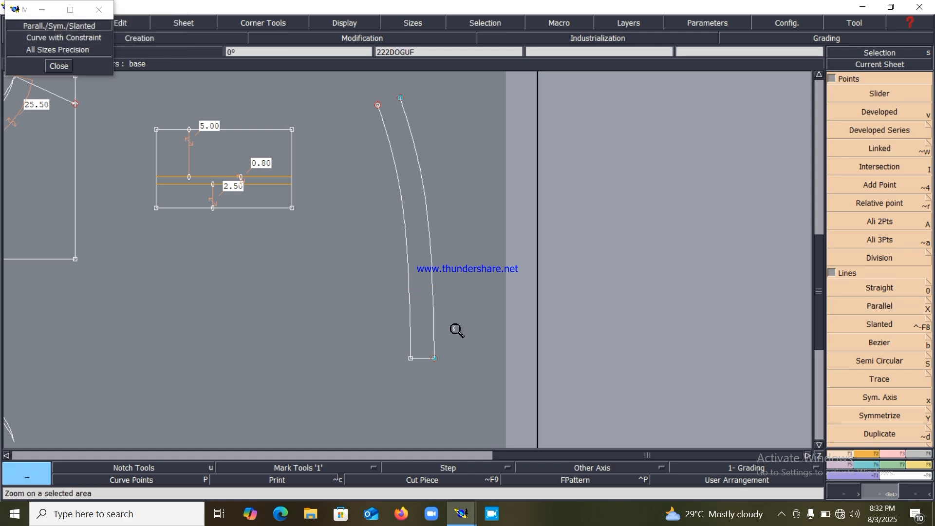
# - Attach the new parallel's lower end to the free end of the short bottom line
pyautogui.click(457, 369)
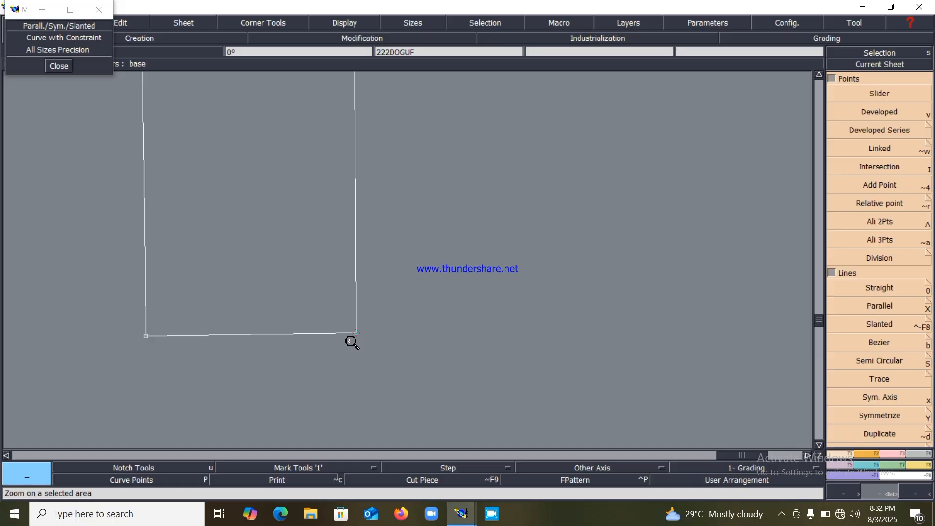
pyautogui.press('a')
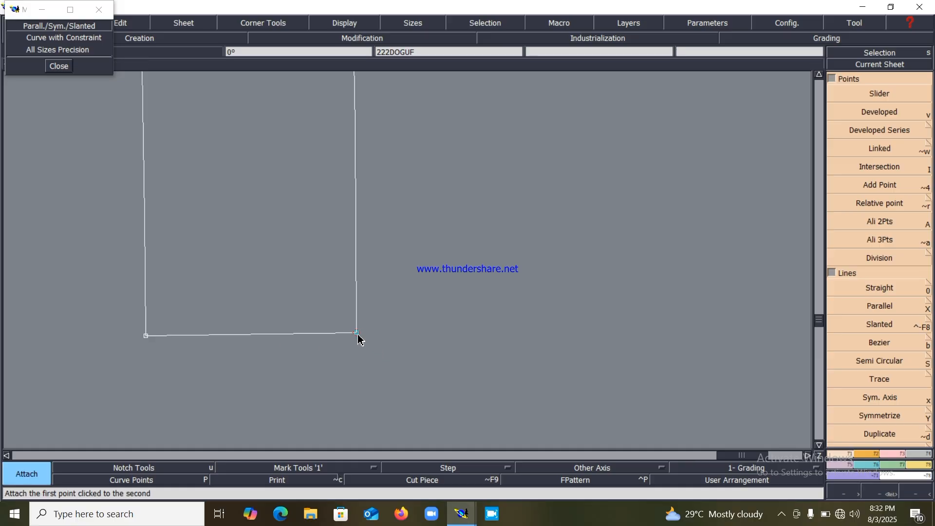
pyautogui.click(882, 453)
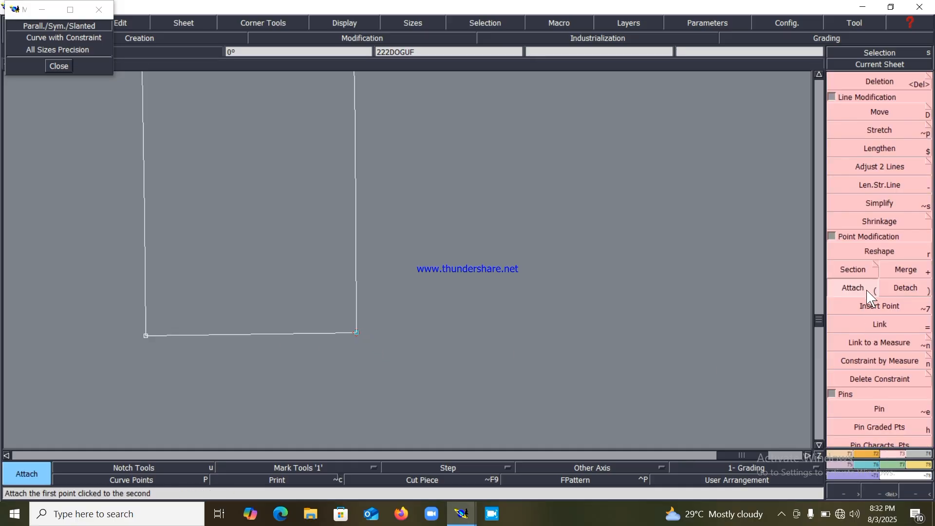
pyautogui.click(357, 334)
# - Align the strip's lower outer corner with its lower inner corner using Ali 2Pts, so the bottom line is horizontal
pyautogui.click(847, 455)
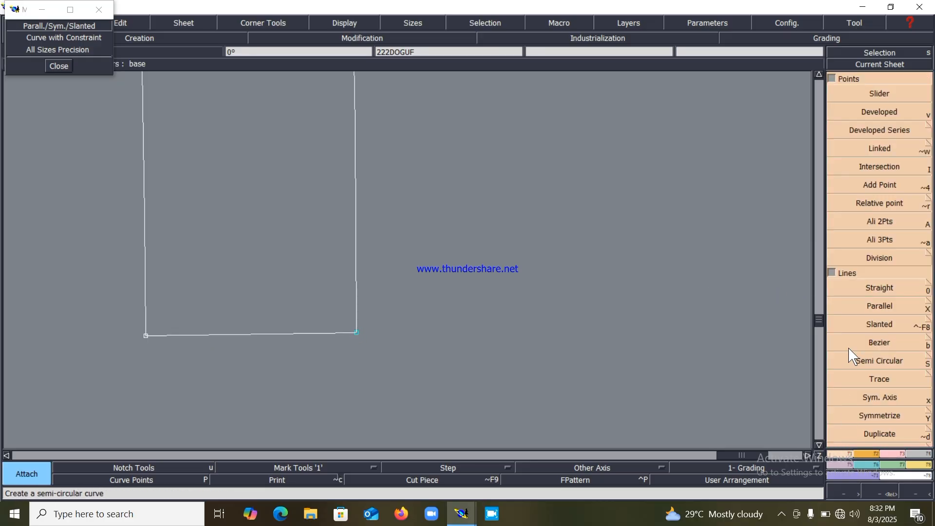
pyautogui.click(880, 222)
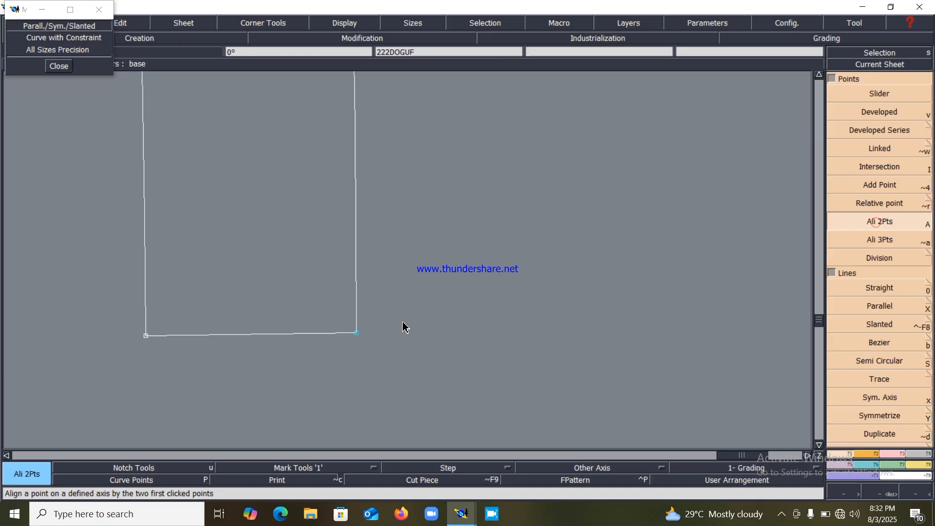
pyautogui.click(147, 336)
pyautogui.click(357, 333)
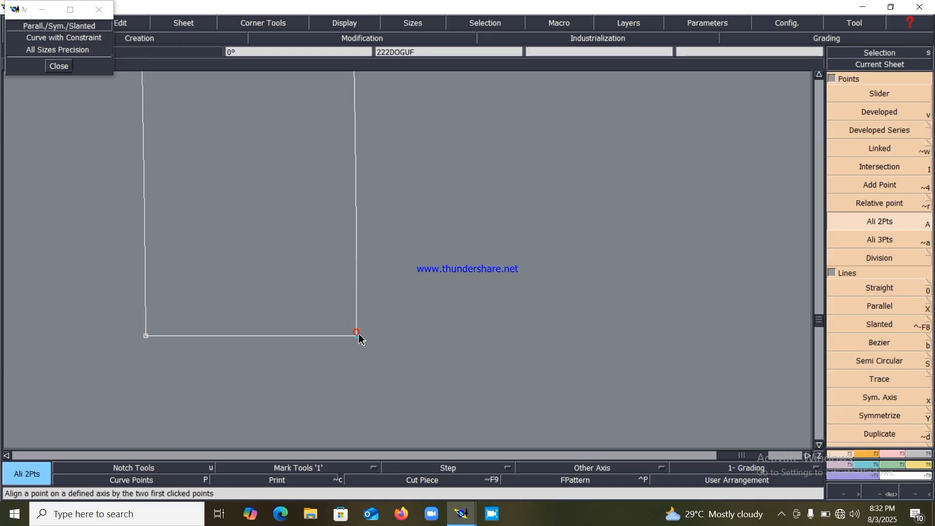
# - Lengthen the upper end of the strip's outer curve by 2.50 cm
pyautogui.press('Home')
pyautogui.press('Return')
pyautogui.moveTo(456, 182); pyautogui.dragTo(568, 311)
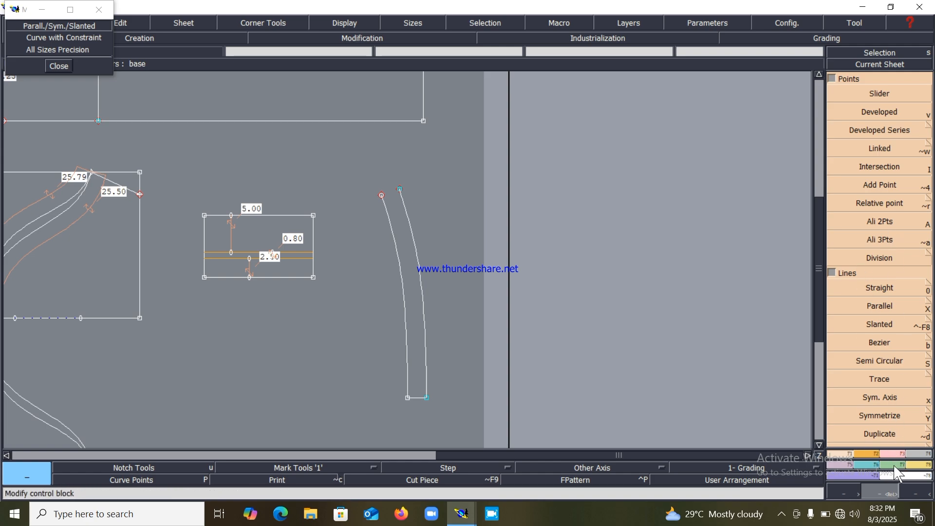
pyautogui.scroll(-5, 885, 219)
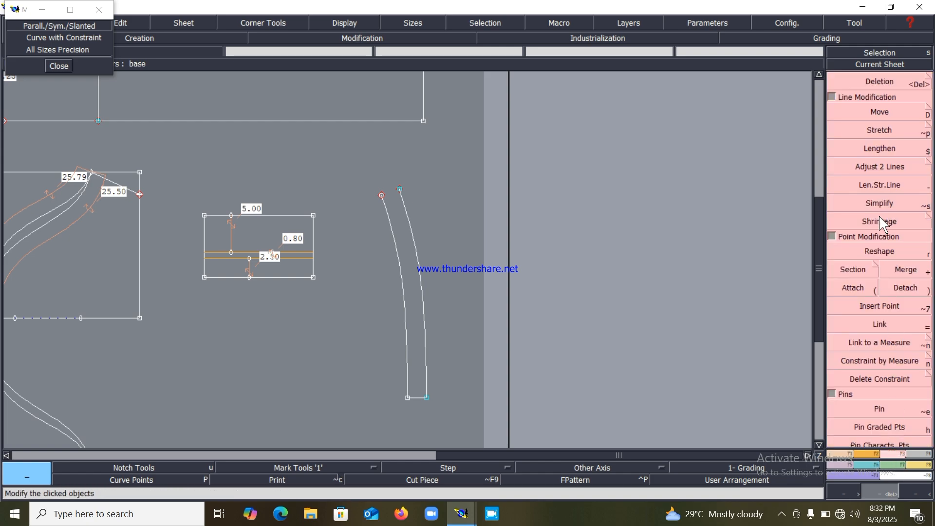
pyautogui.click(879, 186)
pyautogui.click(409, 228)
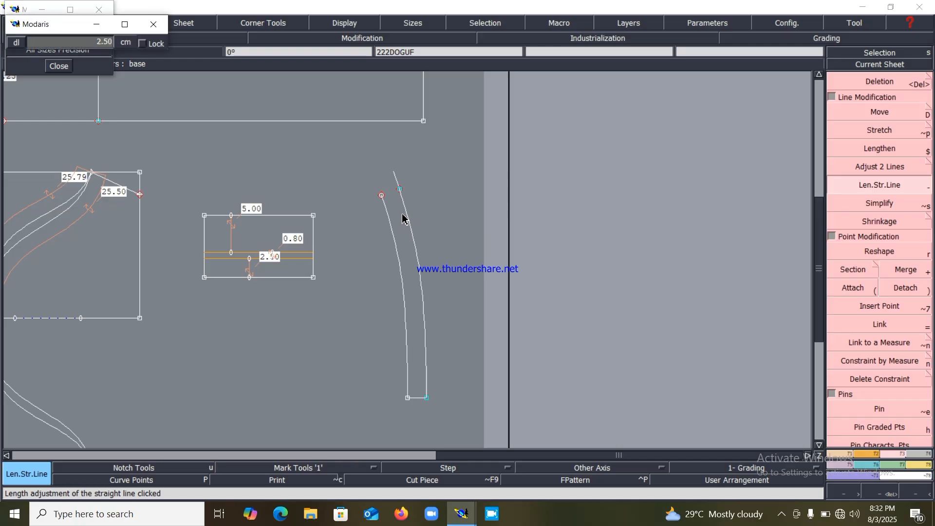
pyautogui.press('Return')
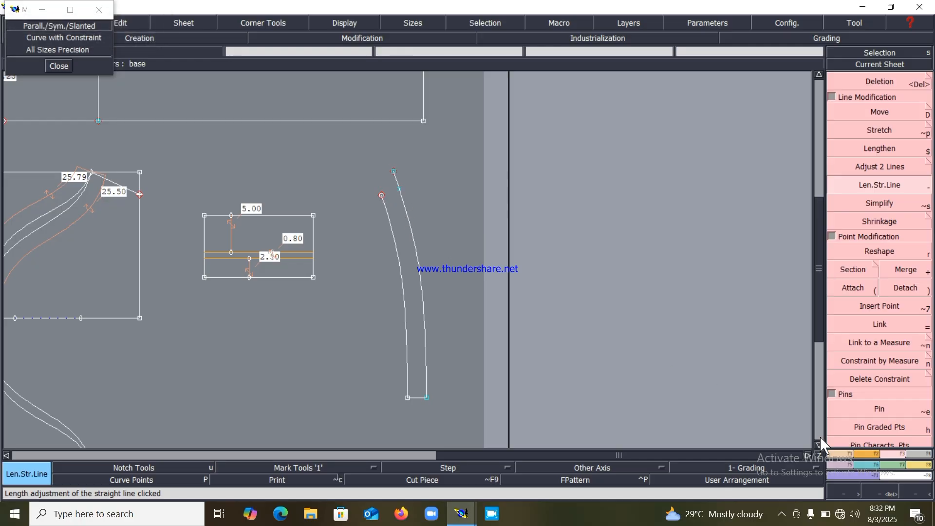
# - Draw a Bezier line from the inner arc's upper end to the lengthened end of the outer curve
pyautogui.click(837, 455)
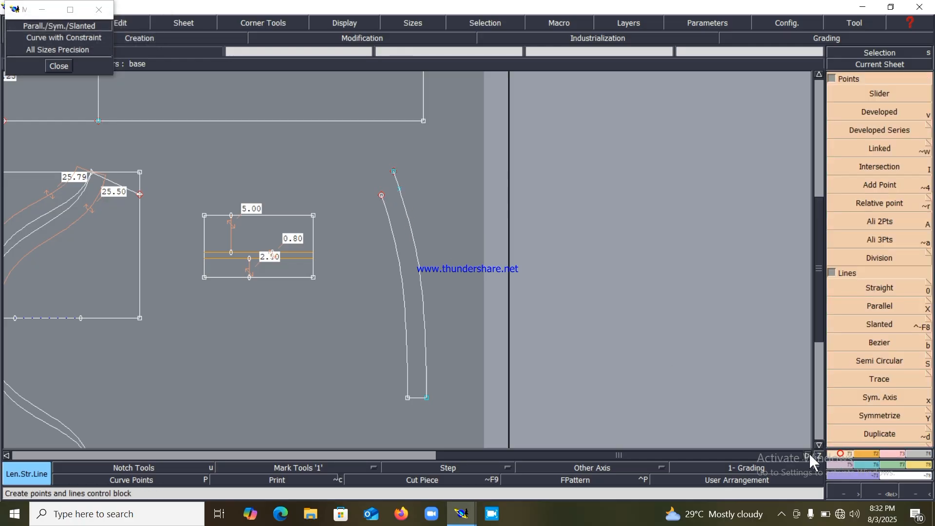
pyautogui.click(879, 342)
pyautogui.click(381, 195)
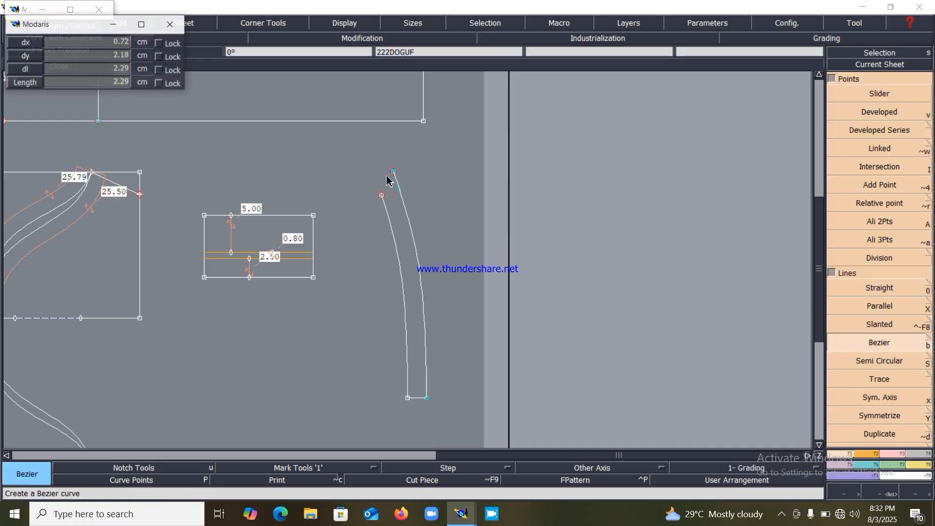
pyautogui.press('z')
pyautogui.moveTo(376, 155); pyautogui.dragTo(417, 219)
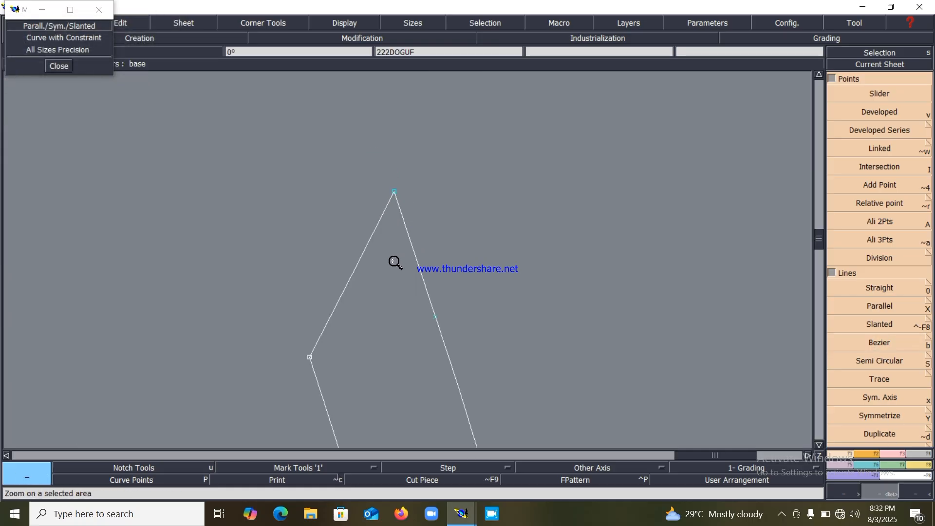
# - Display the curve handles and reshape the strip's top closing line into a rounded outward curve
pyautogui.press('0')
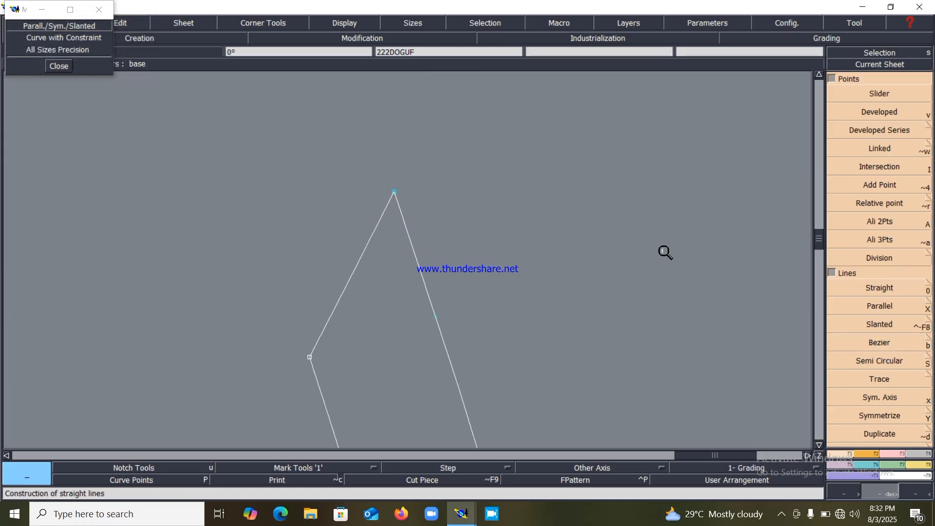
pyautogui.click(330, 23)
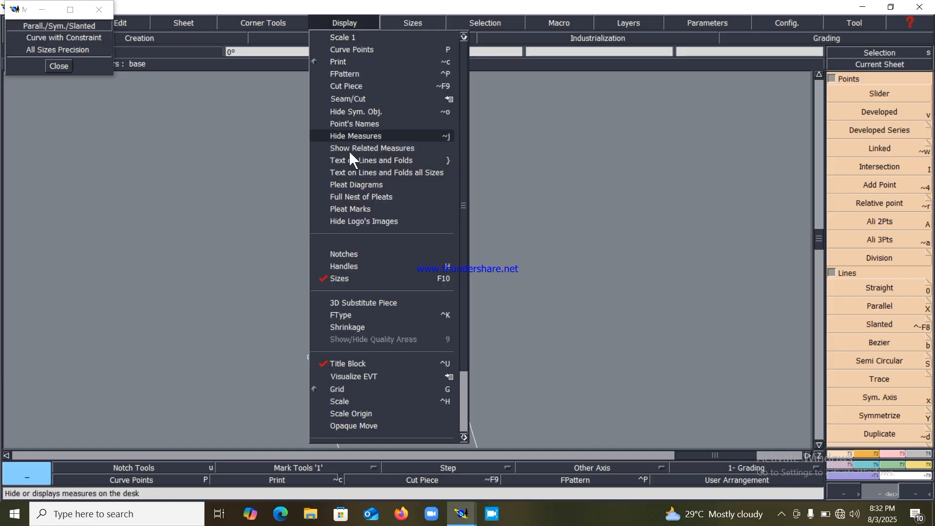
pyautogui.click(346, 266)
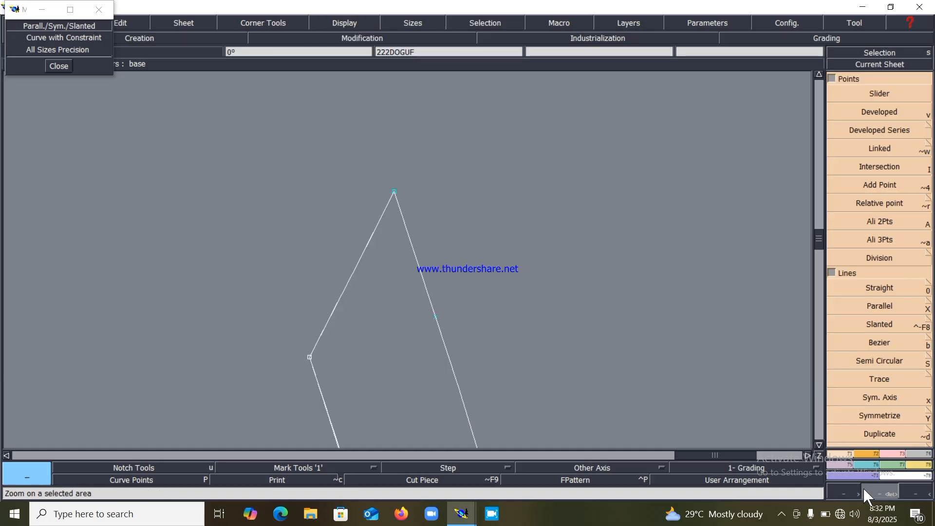
pyautogui.click(892, 455)
pyautogui.click(882, 252)
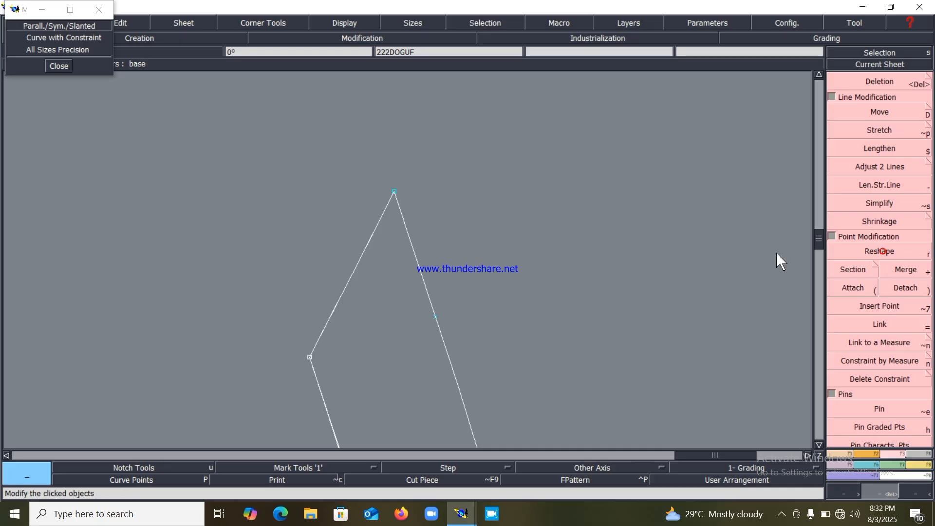
pyautogui.click(371, 240)
pyautogui.click(312, 226)
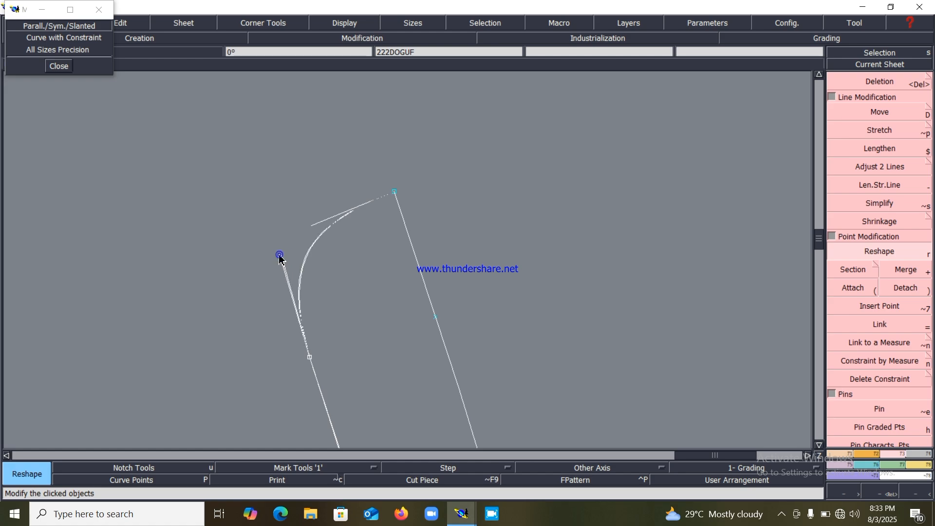
pyautogui.click(279, 256)
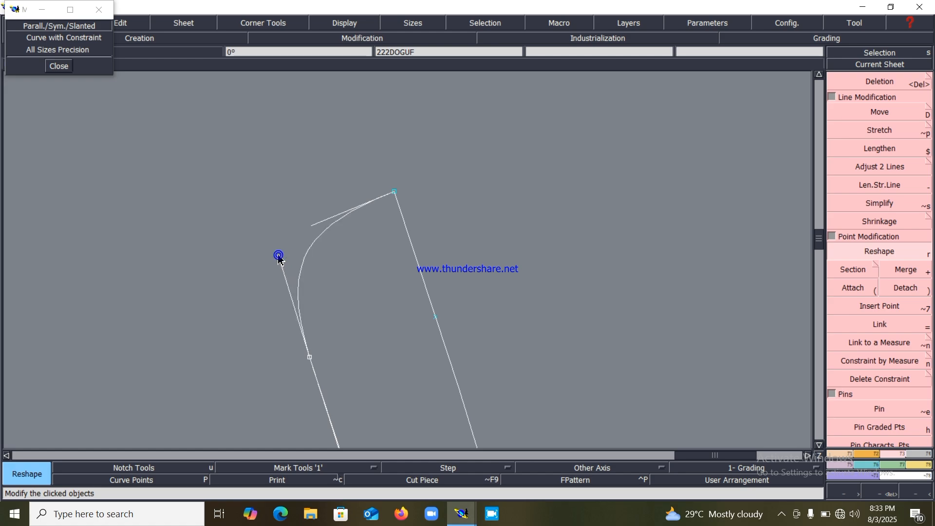
pyautogui.click(302, 221)
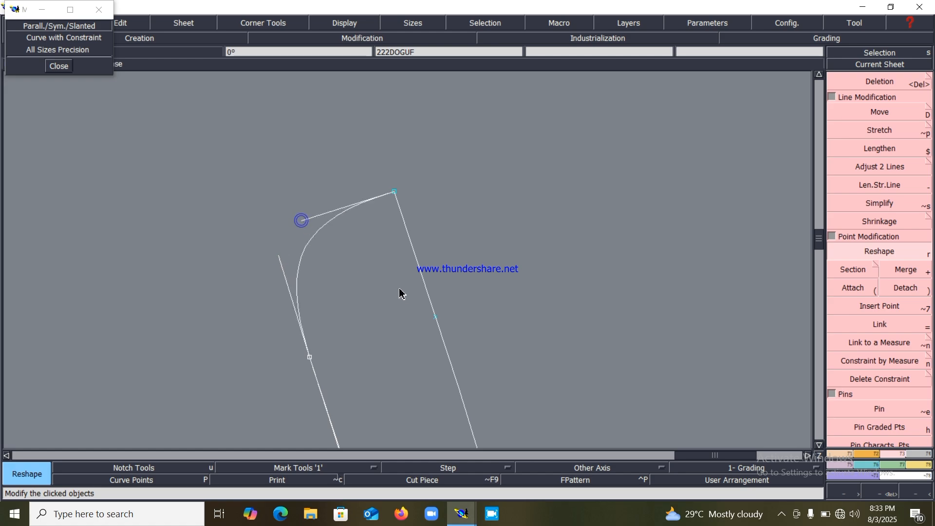
# - Pin the characteristic points of the current sheet
pyautogui.press('Home')
pyautogui.press('Return')
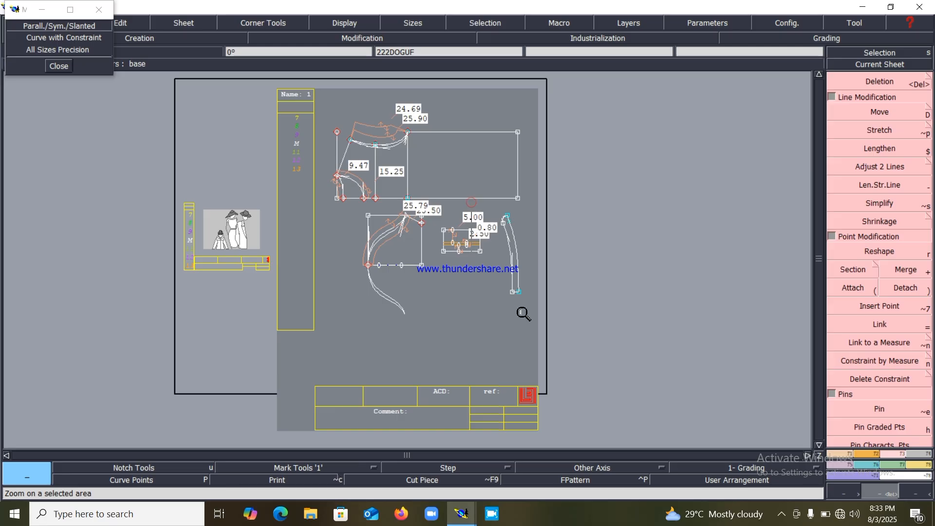
pyautogui.moveTo(471, 202); pyautogui.dragTo(523, 313)
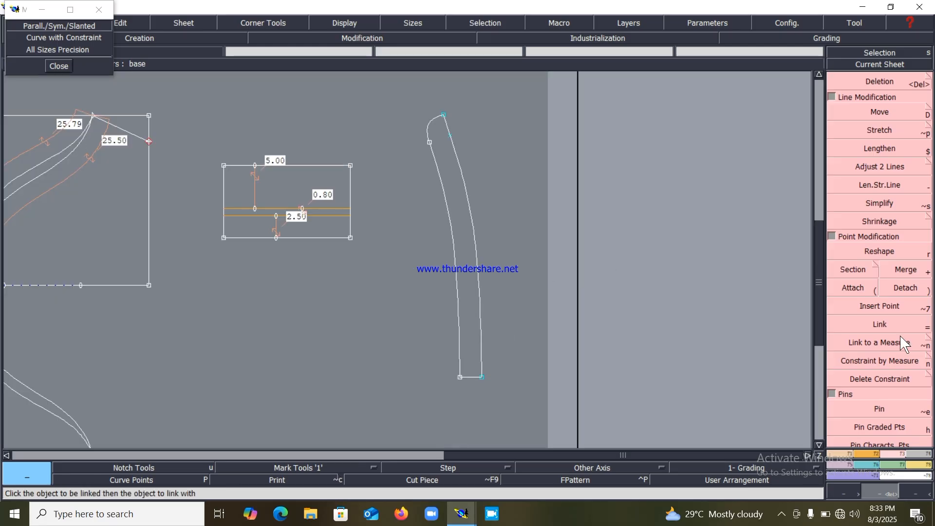
pyautogui.click(880, 410)
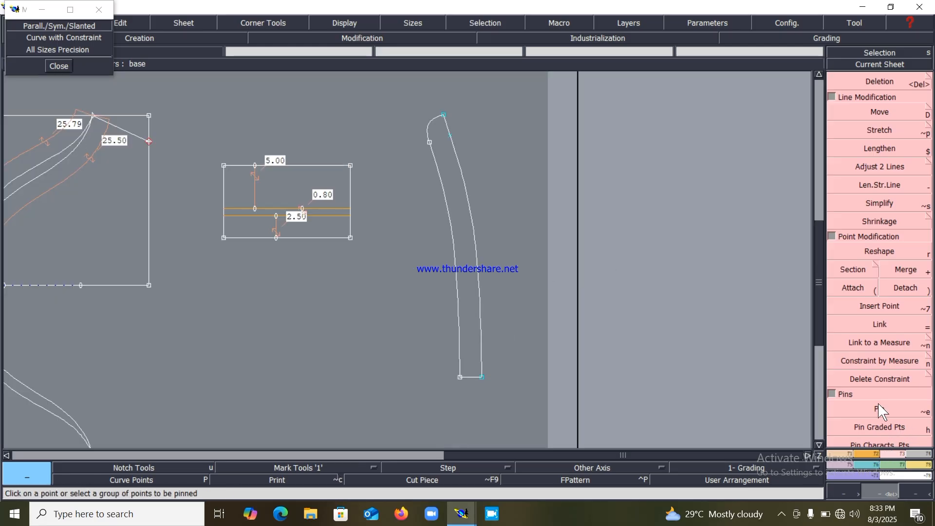
pyautogui.click(881, 444)
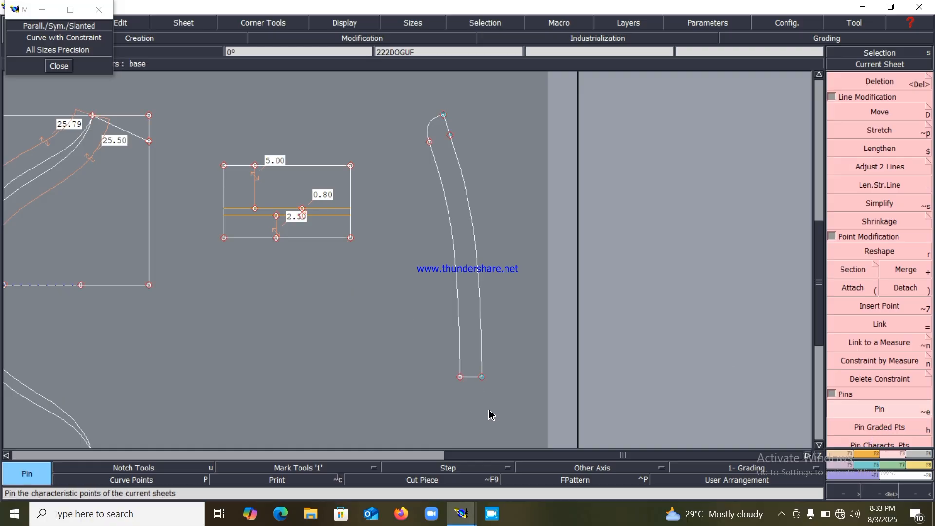
# - Add dynamic length measures to the curved strip's bottom edge and outer curve
pyautogui.click(918, 465)
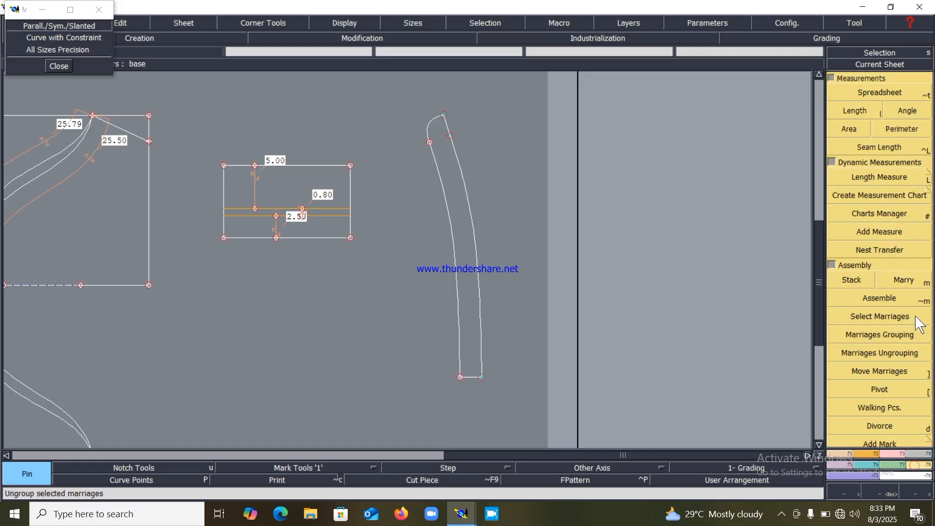
pyautogui.click(896, 180)
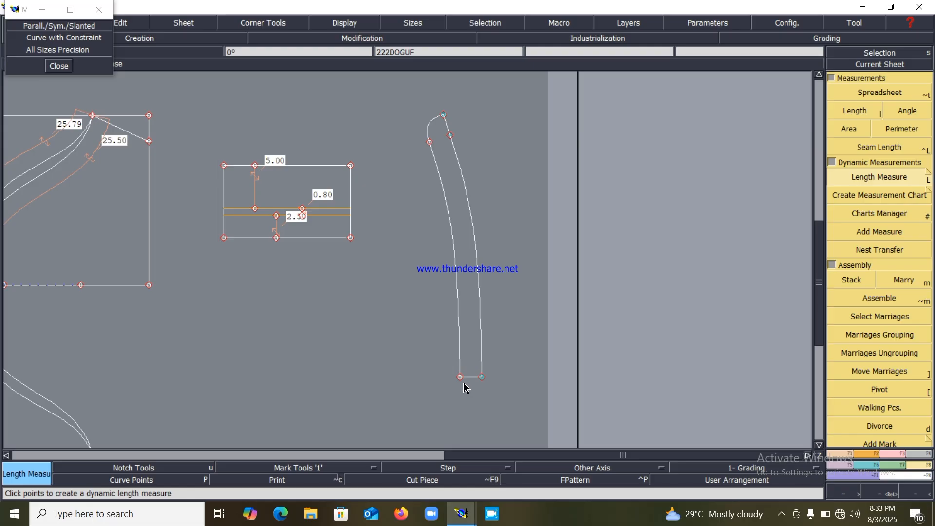
pyautogui.click(476, 409)
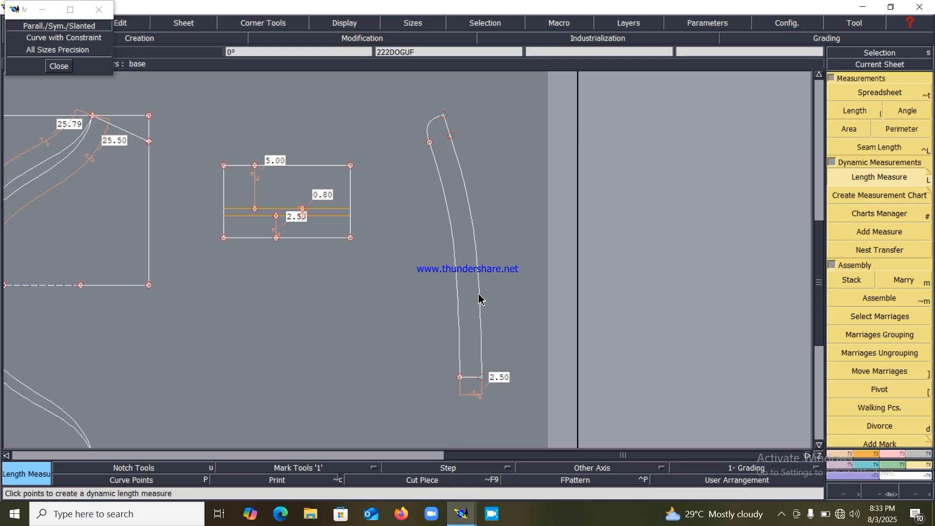
pyautogui.click(531, 342)
# - Move the curved strip's bottom edge by -0.50 cm in X and 5.00 cm in Y to shorten the strip
pyautogui.press('Home')
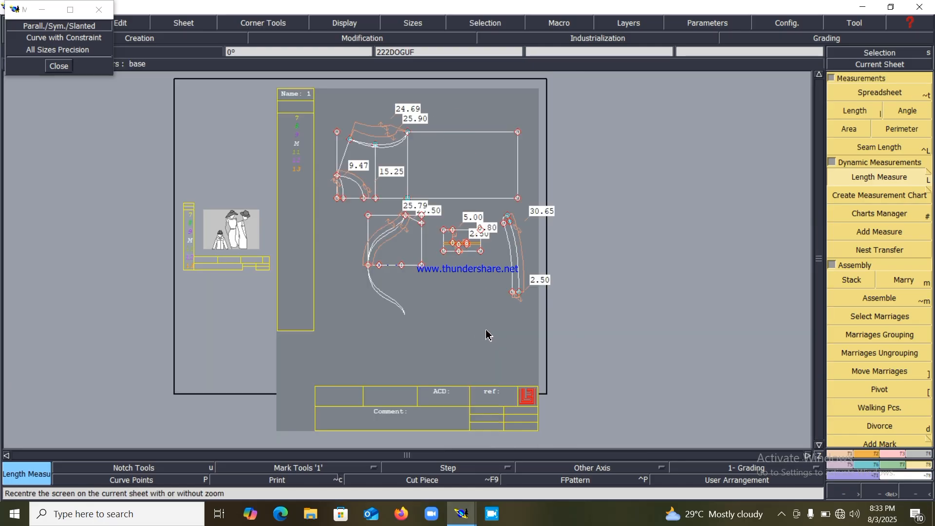
pyautogui.press('Return')
pyautogui.moveTo(292, 127); pyautogui.dragTo(465, 245)
pyautogui.press('Home')
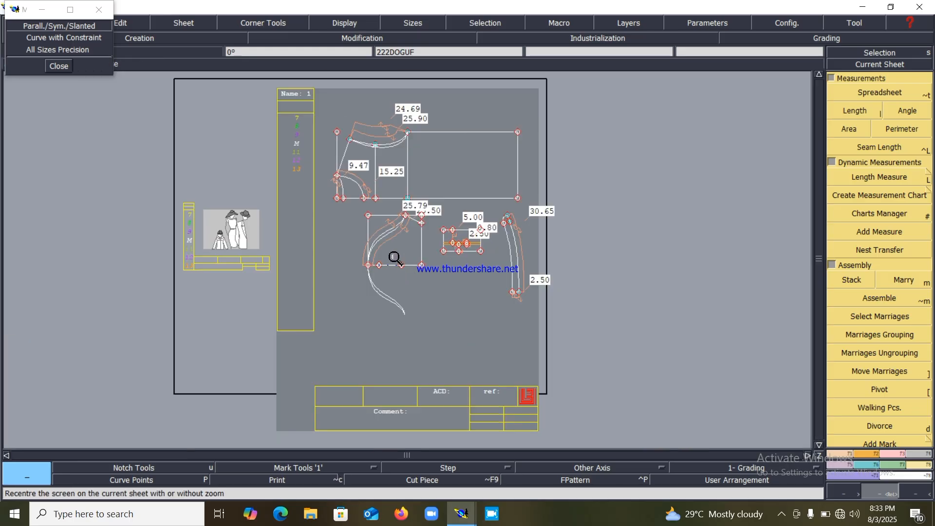
pyautogui.moveTo(411, 192); pyautogui.dragTo(561, 326)
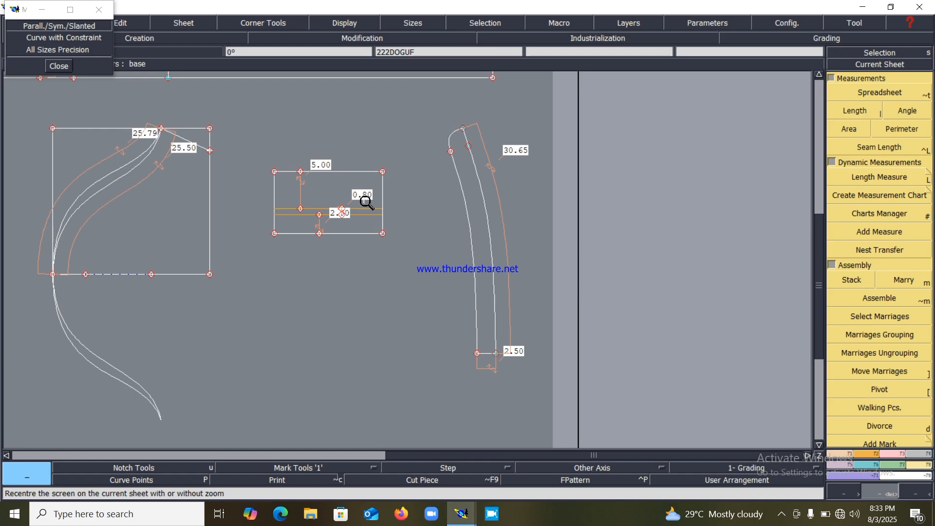
pyautogui.click(366, 202)
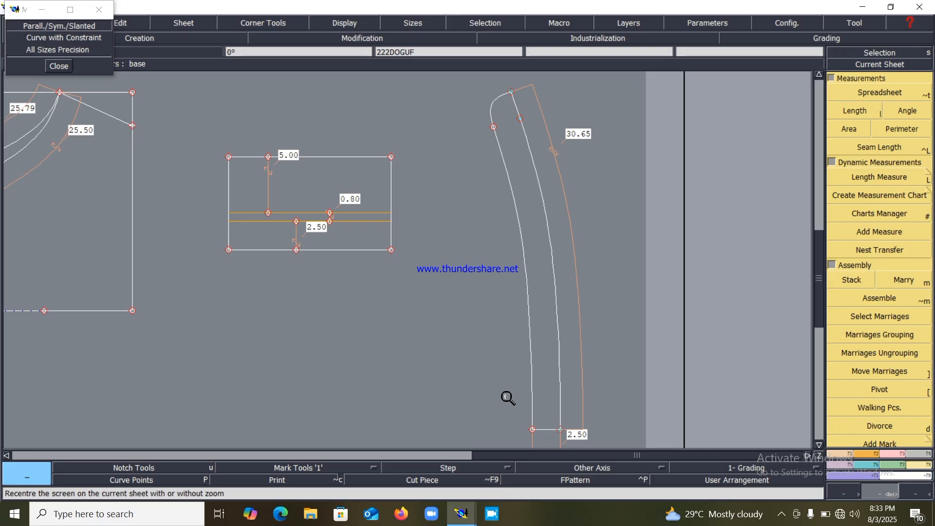
pyautogui.moveTo(508, 397); pyautogui.dragTo(564, 433)
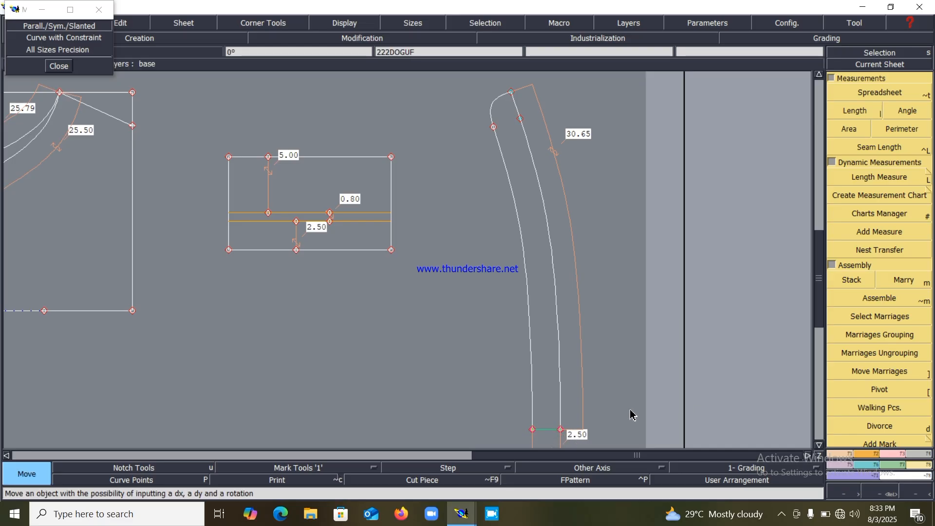
pyautogui.click(896, 455)
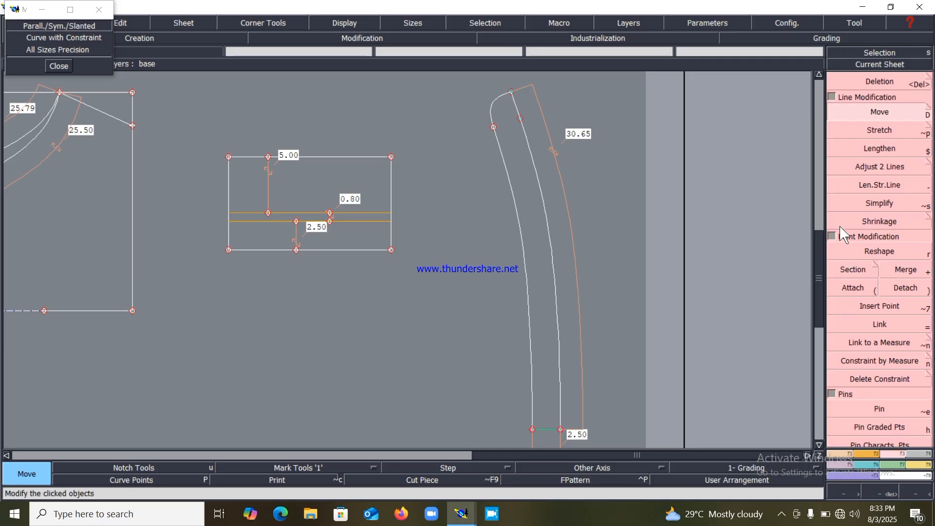
pyautogui.click(561, 430)
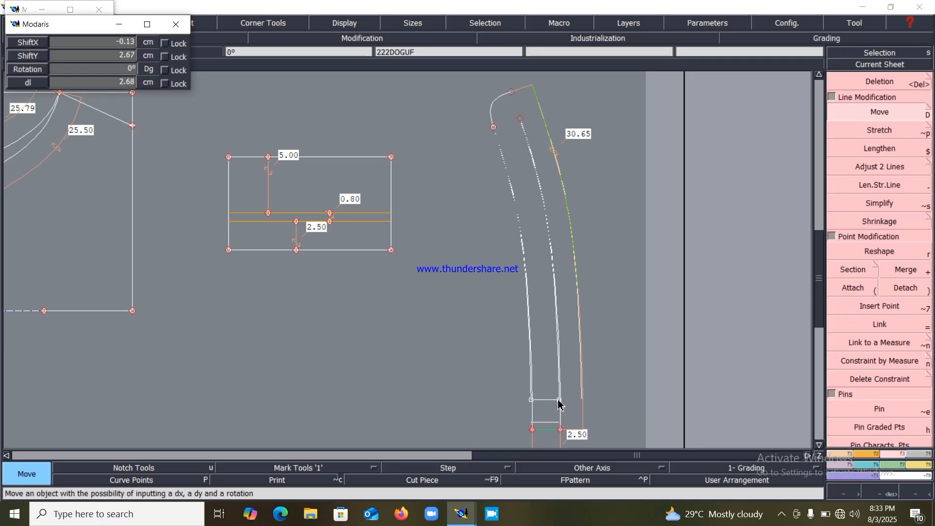
pyautogui.write('-')
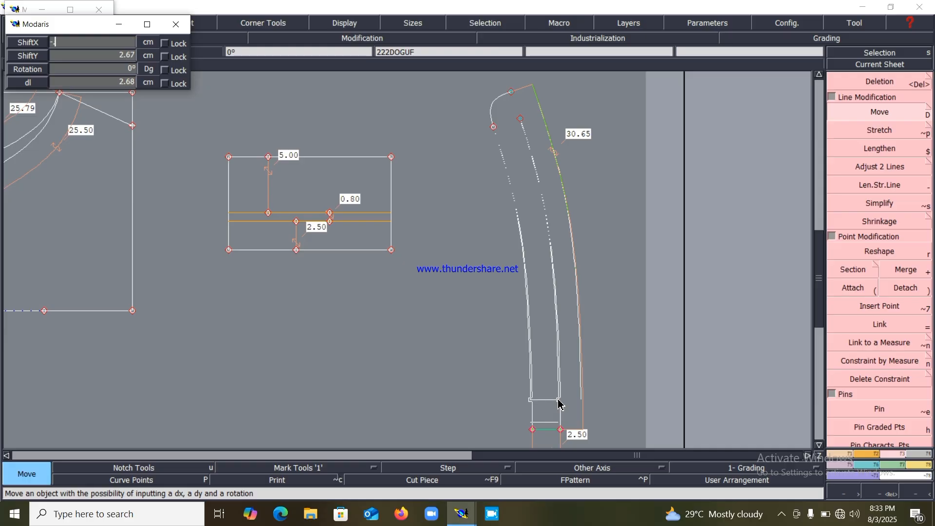
pyautogui.write('0.20')
pyautogui.write('5.00')
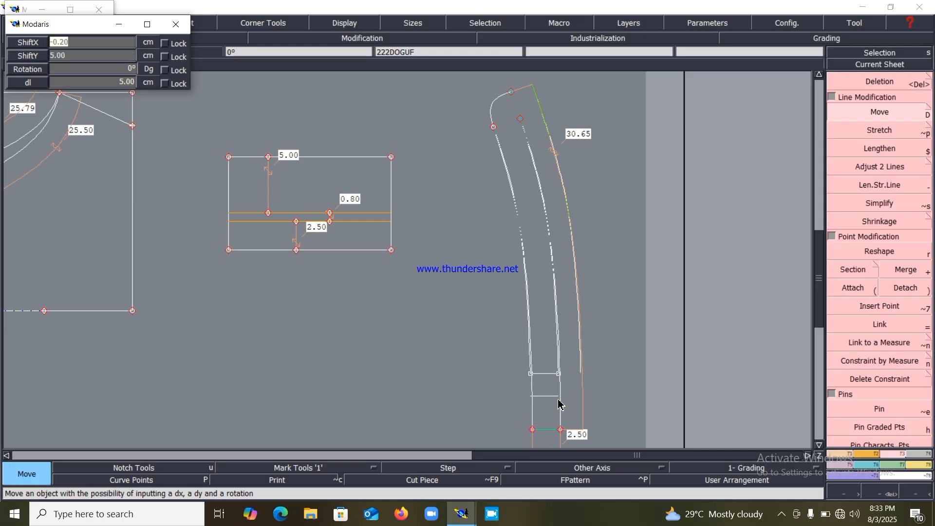
pyautogui.press('Return')
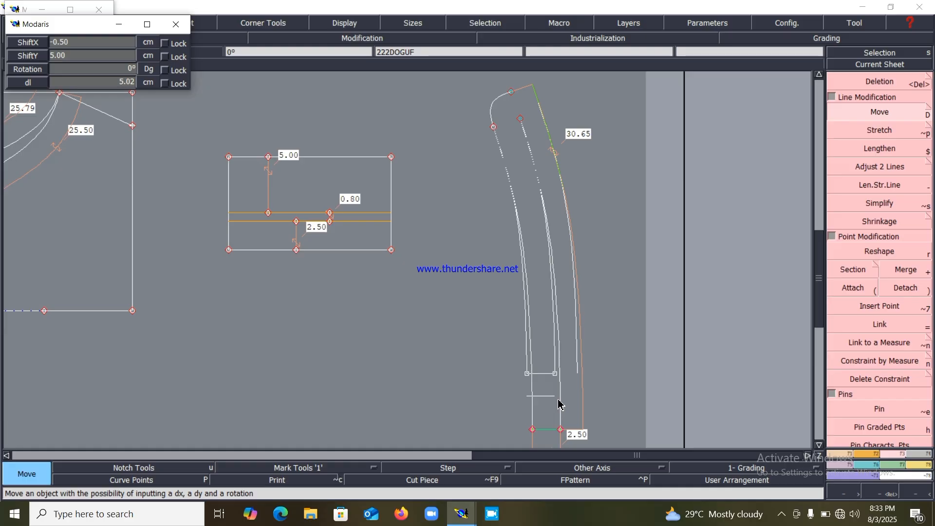
pyautogui.click(591, 369)
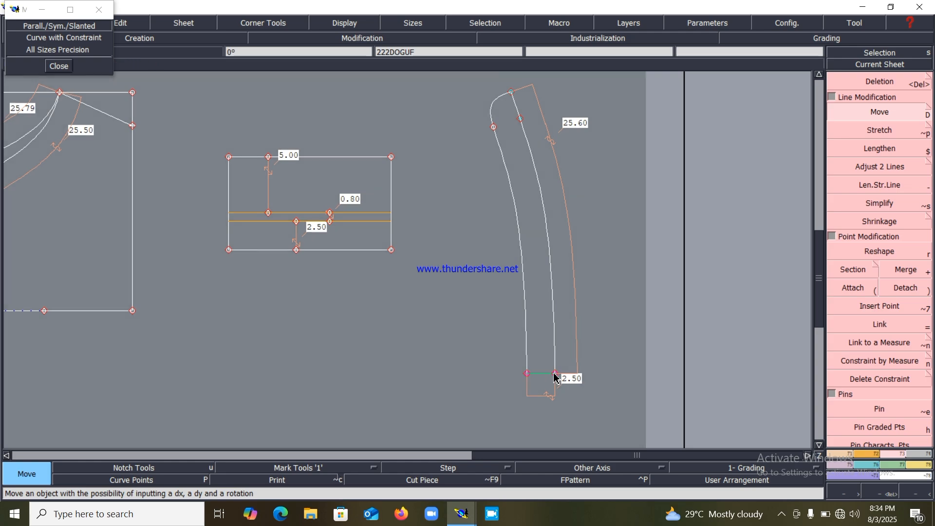
# - Move the strip's bottom edge by 0 cm in X and -1 cm in Y
pyautogui.click(554, 373)
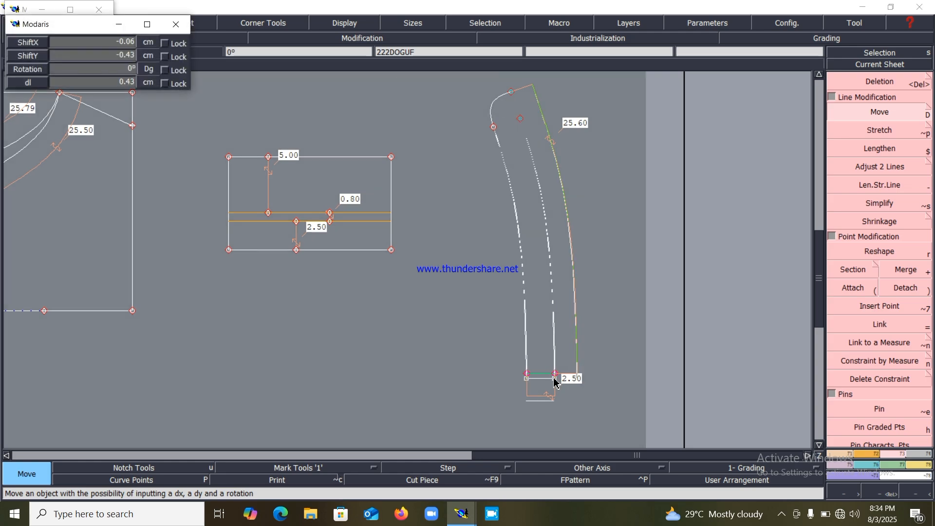
pyautogui.press('Down')
pyautogui.write('0')
pyautogui.press('Down')
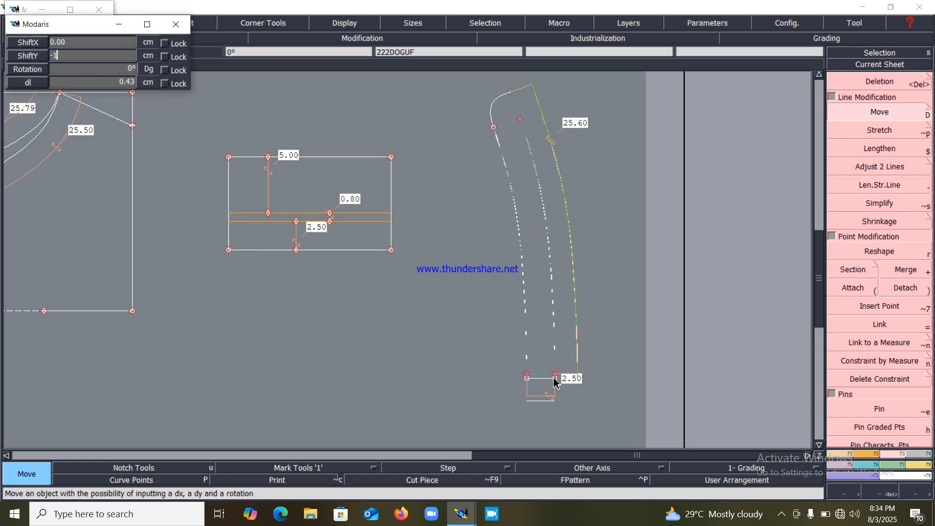
pyautogui.write('-1')
pyautogui.press('Return')
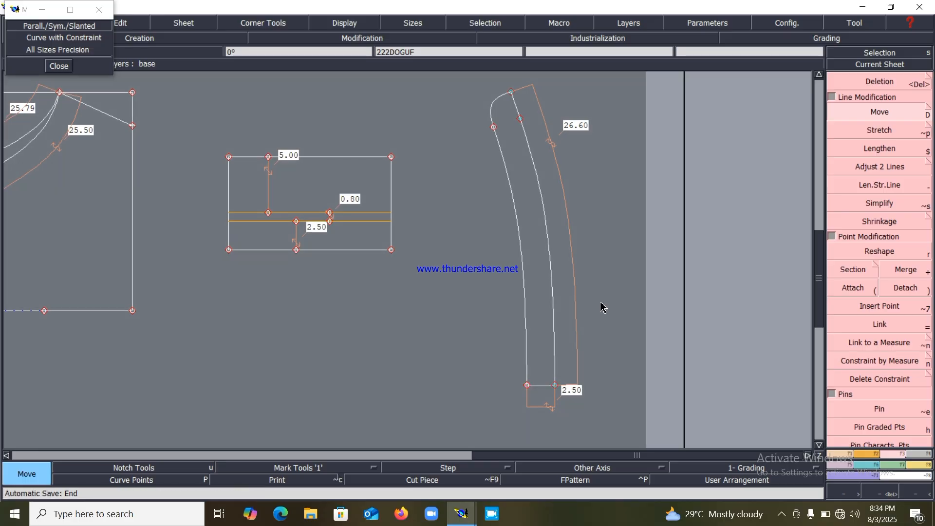
# - Reshape the upper end point of the strip's outer curve by about 0.17 cm toward the rounded end
pyautogui.press('Home')
pyautogui.press('Return')
pyautogui.moveTo(488, 190); pyautogui.dragTo(579, 318)
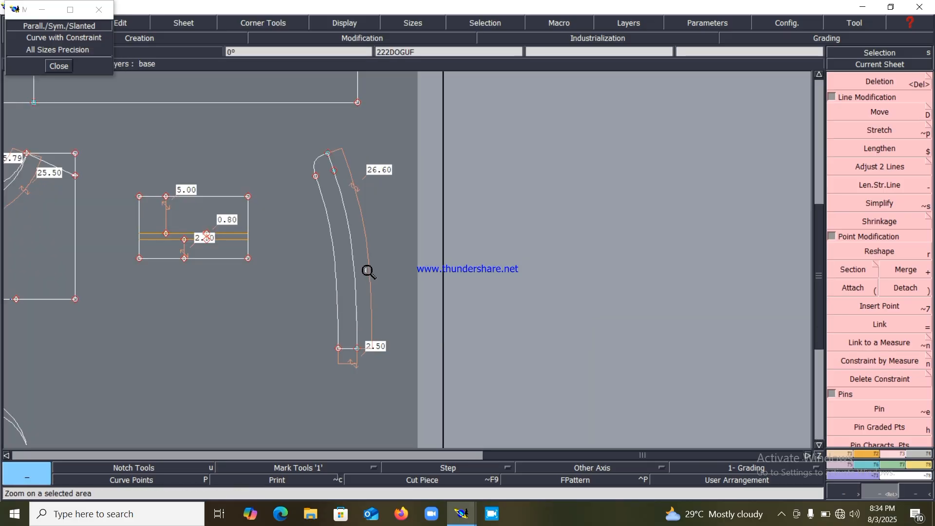
pyautogui.moveTo(294, 147); pyautogui.dragTo(372, 223)
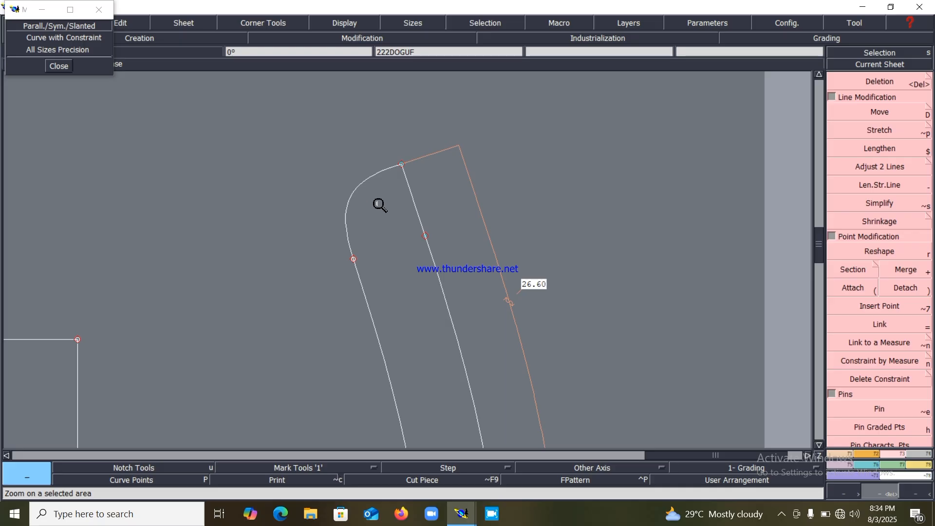
pyautogui.press('r')
pyautogui.click(401, 166)
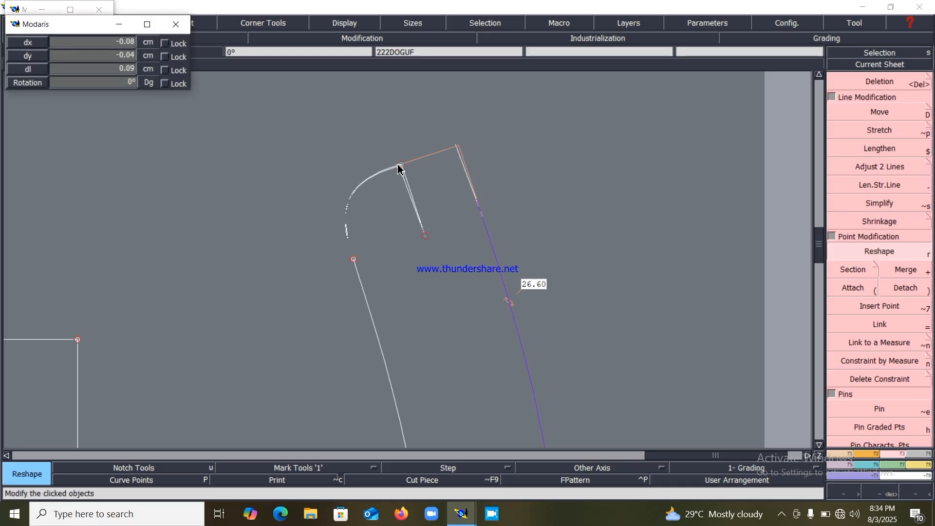
pyautogui.click(397, 170)
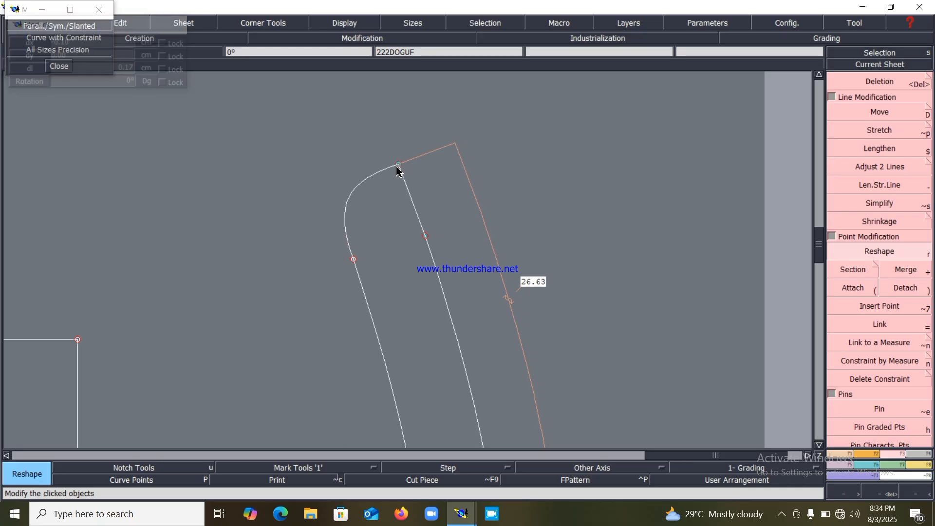
# - Toggle the display of the curve handles and hide the measures on the whole sheet
pyautogui.press('Home')
pyautogui.press('Return')
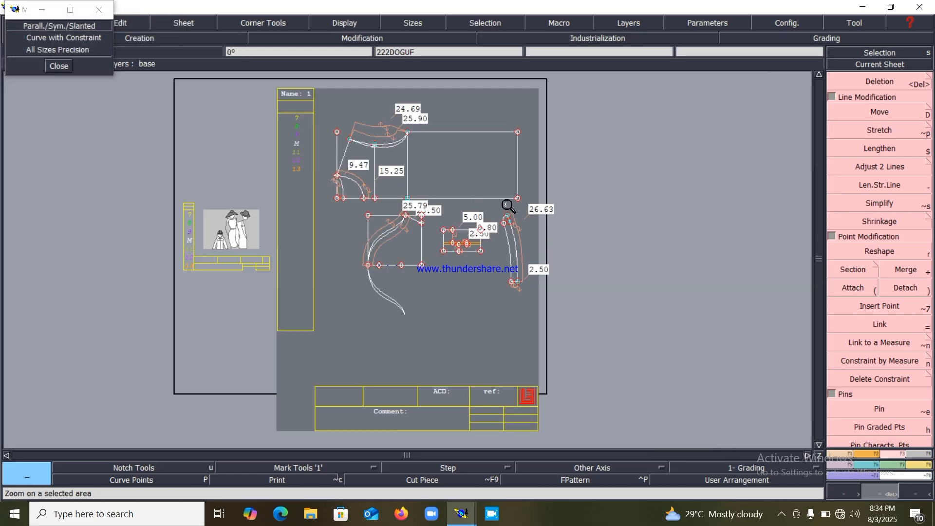
pyautogui.moveTo(498, 197); pyautogui.dragTo(550, 306)
pyautogui.press('Home')
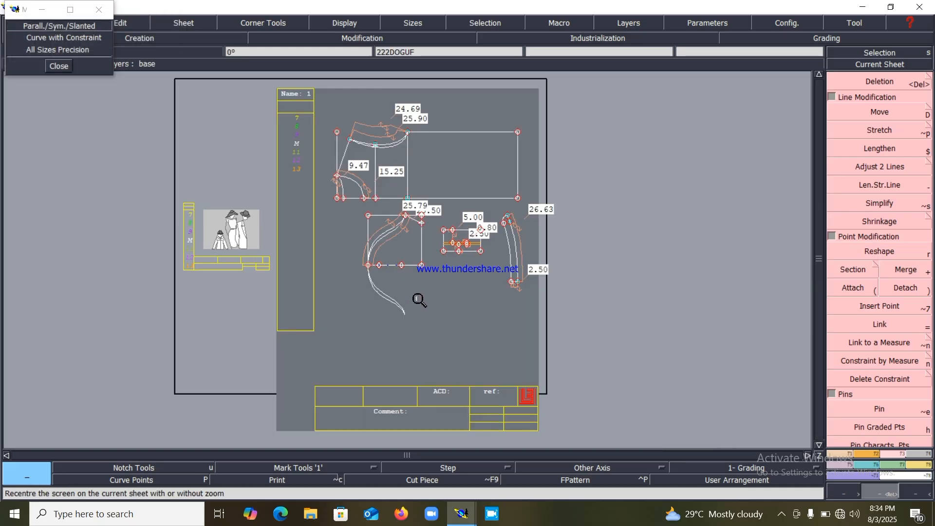
pyautogui.hotkey('shift', 'h')
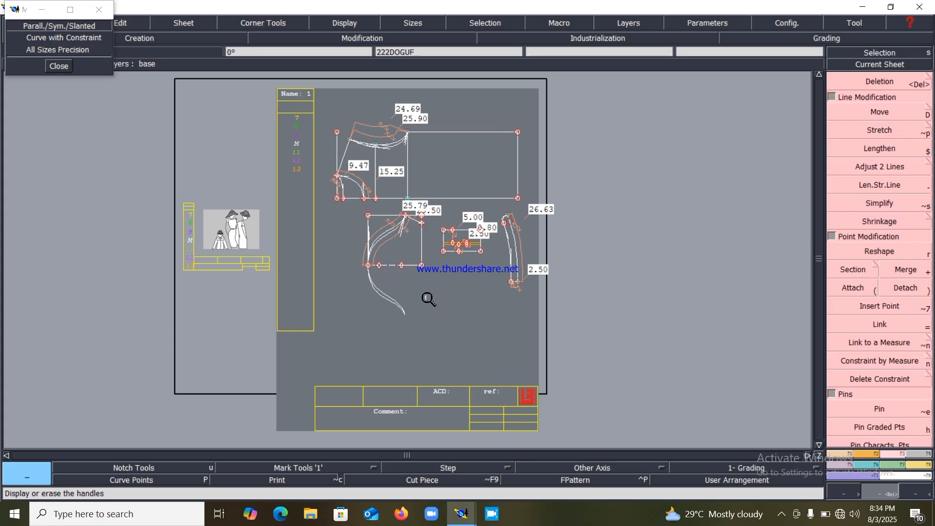
pyautogui.hotkey('shift', 'm')
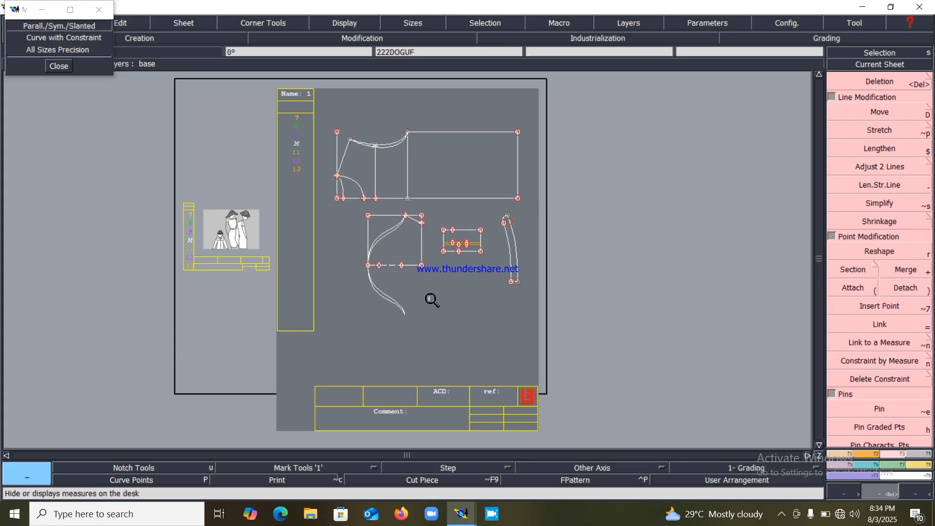
pyautogui.press('Return')
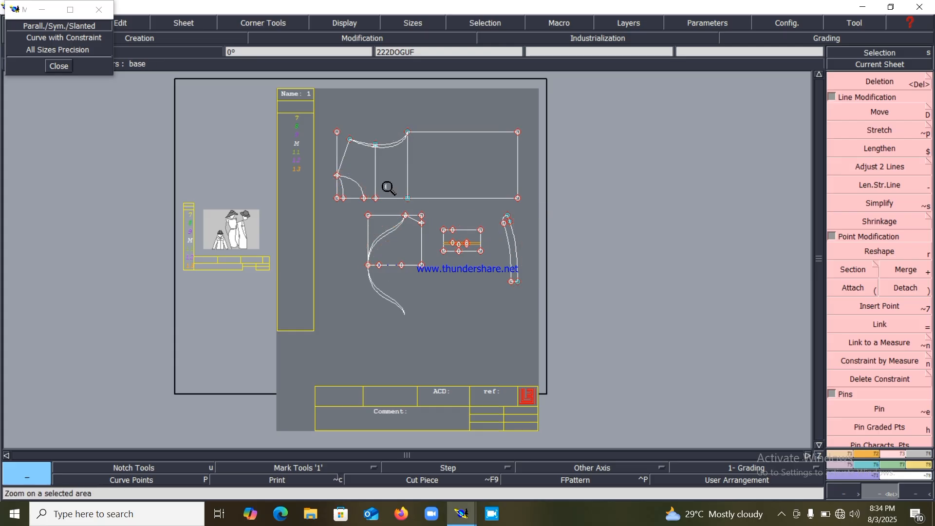
# - Select the lines of all pattern pieces and apply a 1 cm line seam to them
pyautogui.moveTo(301, 102); pyautogui.dragTo(541, 344)
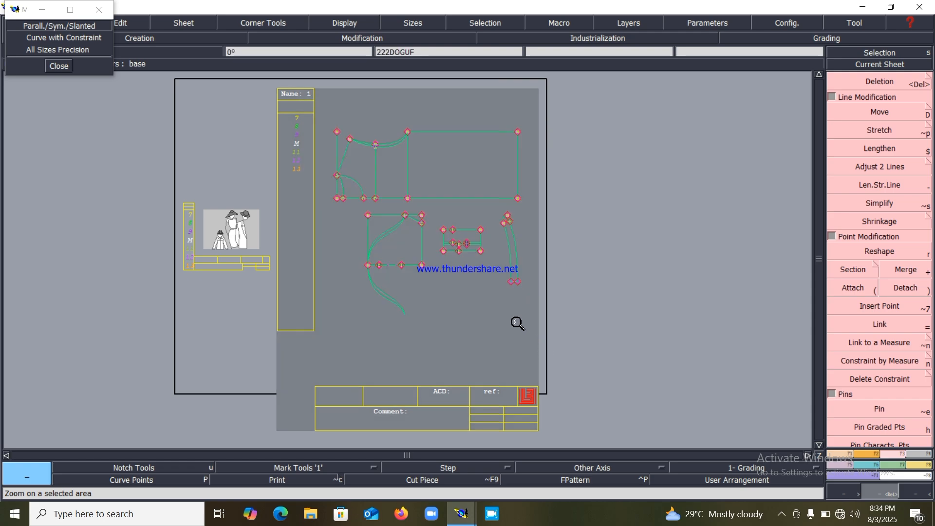
pyautogui.click(924, 453)
pyautogui.click(887, 97)
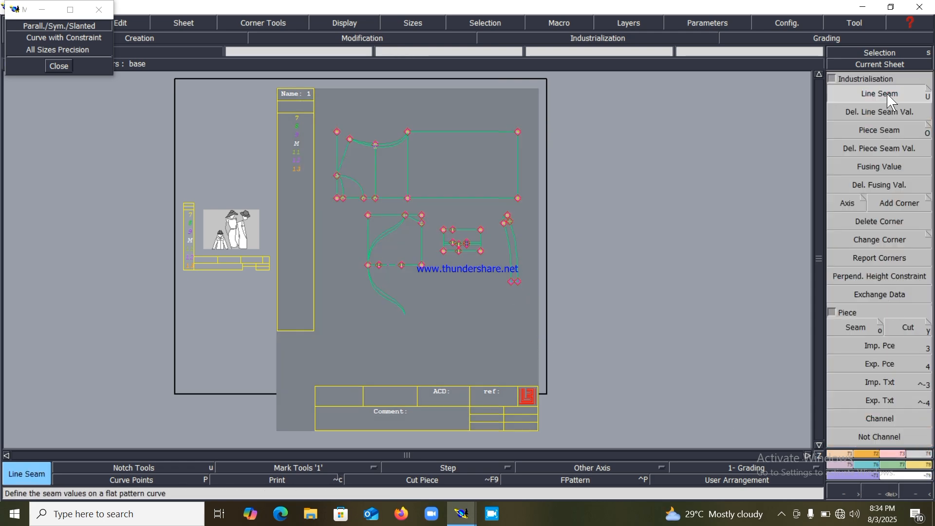
pyautogui.click(520, 263)
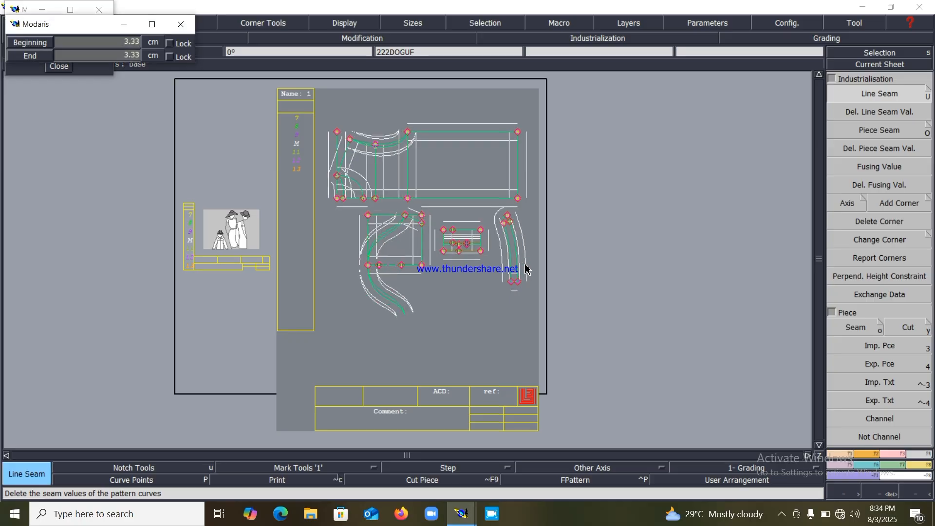
pyautogui.write('1')
pyautogui.press('Return')
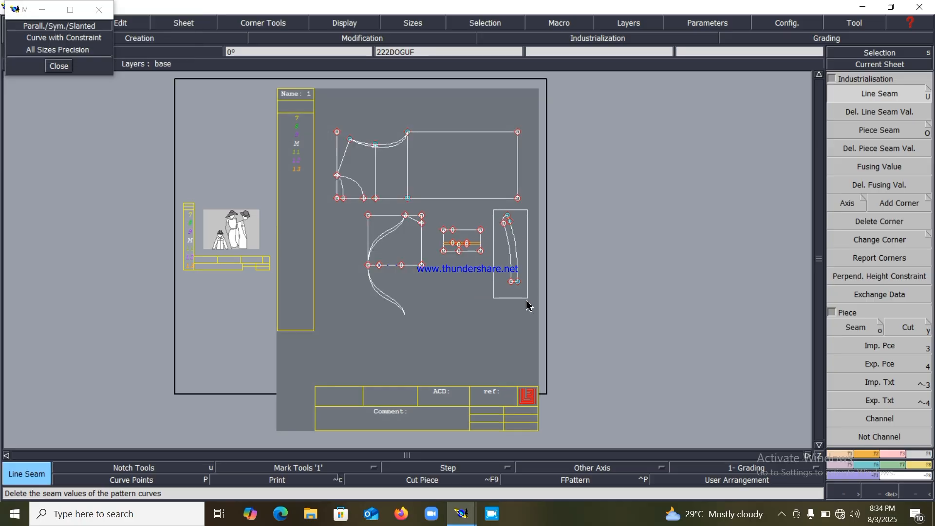
# - Set the beginning and end line seam values for all lines of the curved strip
pyautogui.click(520, 277)
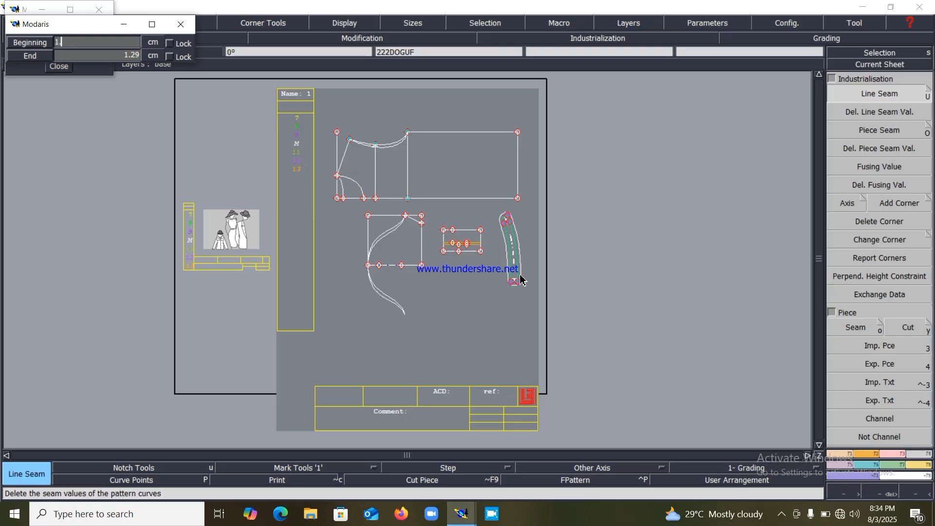
pyautogui.press('Tab')
pyautogui.write('11')
pyautogui.press('Return')
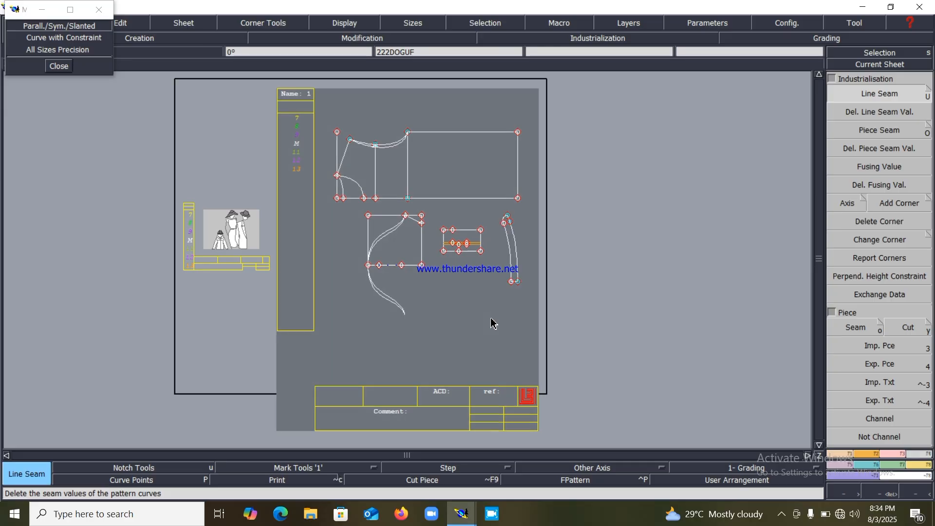
# - Apply a 2.20 cm line seam to the S-curve piece's right edge and a line seam to the body piece's right edge
pyautogui.click(423, 250)
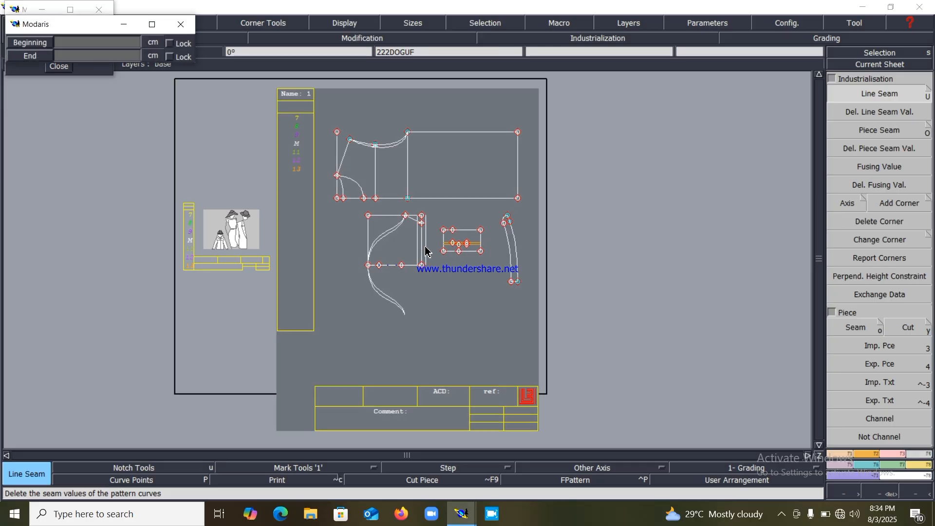
pyautogui.write('2.20')
pyautogui.press('Return')
pyautogui.click(519, 177)
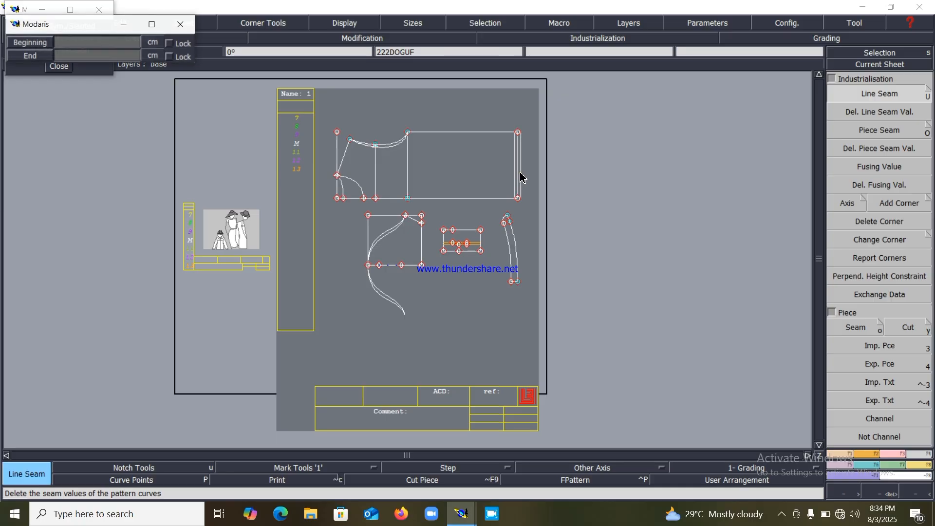
pyautogui.press('Return')
pyautogui.press('Return')
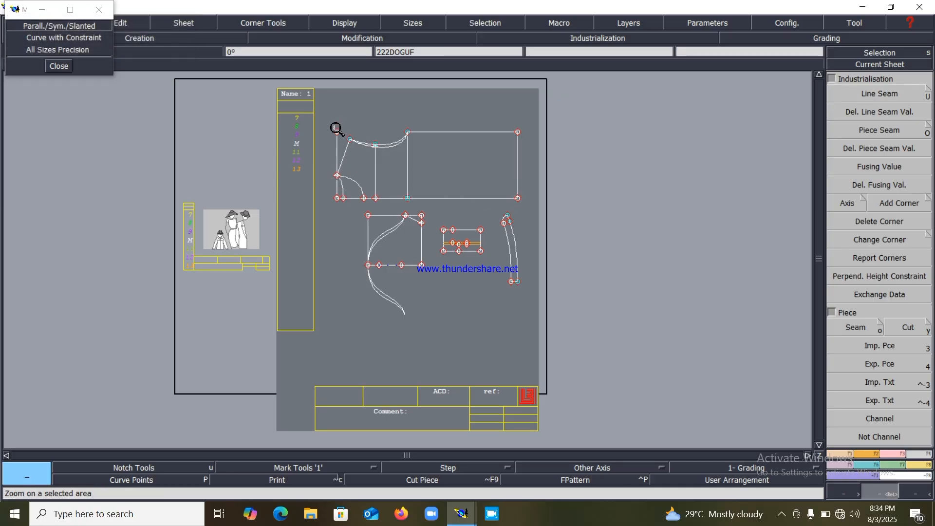
# - Undo the last line seam
pyautogui.moveTo(325, 113); pyautogui.dragTo(536, 343)
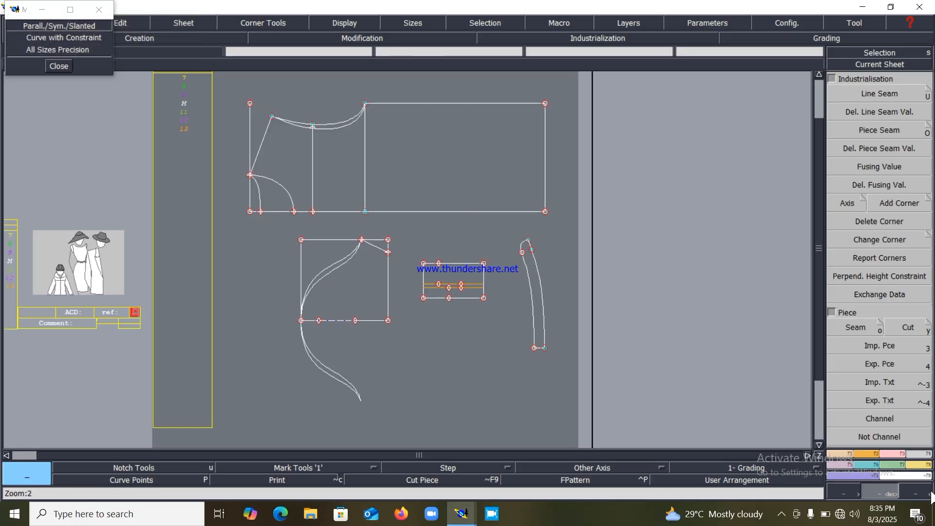
pyautogui.click(848, 455)
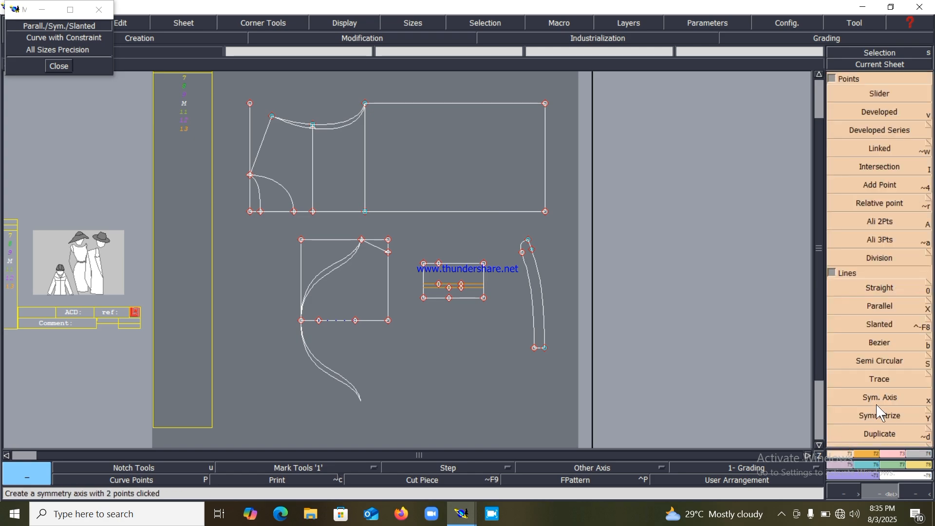
pyautogui.click(874, 417)
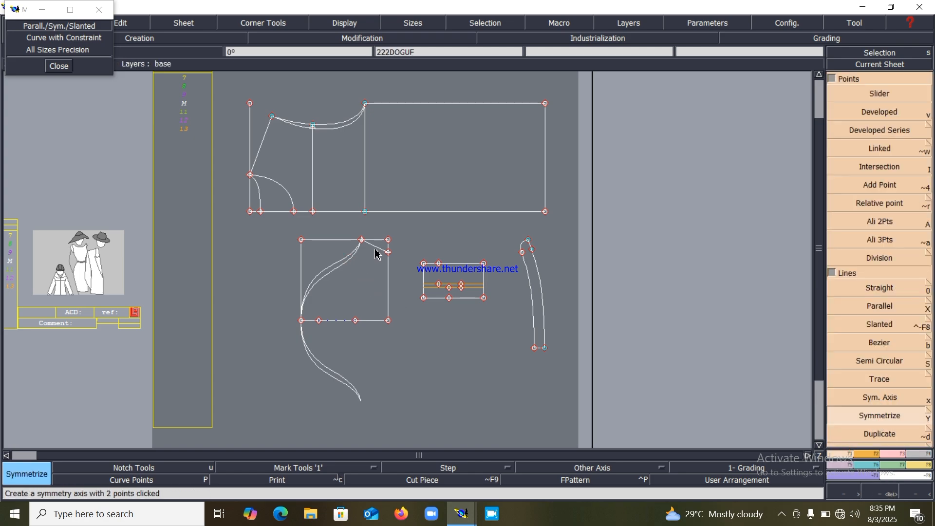
pyautogui.hotkey('ctrl', 'z')
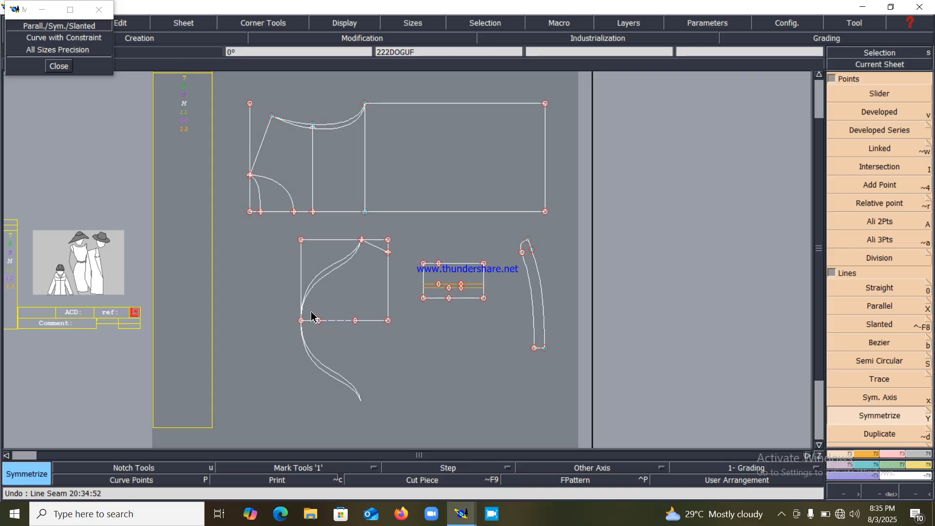
# - Erase the existing axis on the S-curve piece's horizontal centre line and create a new symmetry axis along that line
pyautogui.press('Delete')
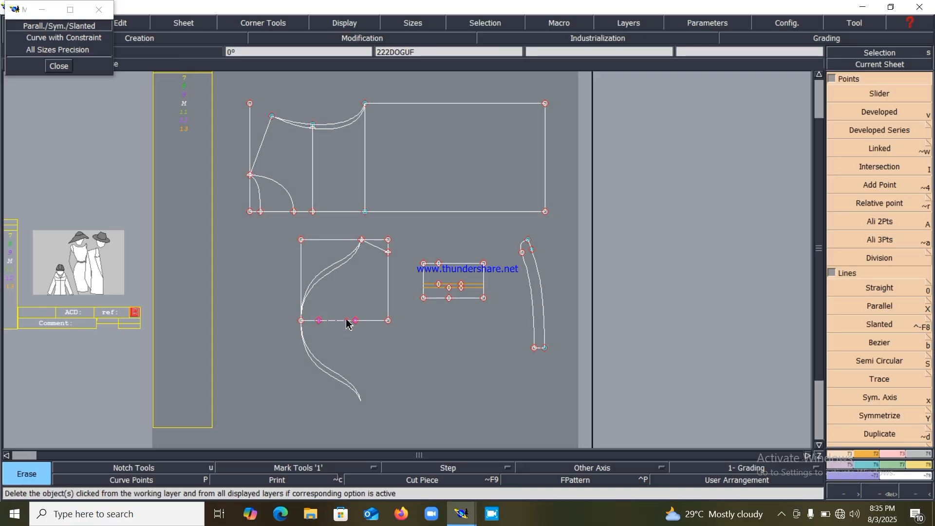
pyautogui.click(345, 320)
pyautogui.click(872, 399)
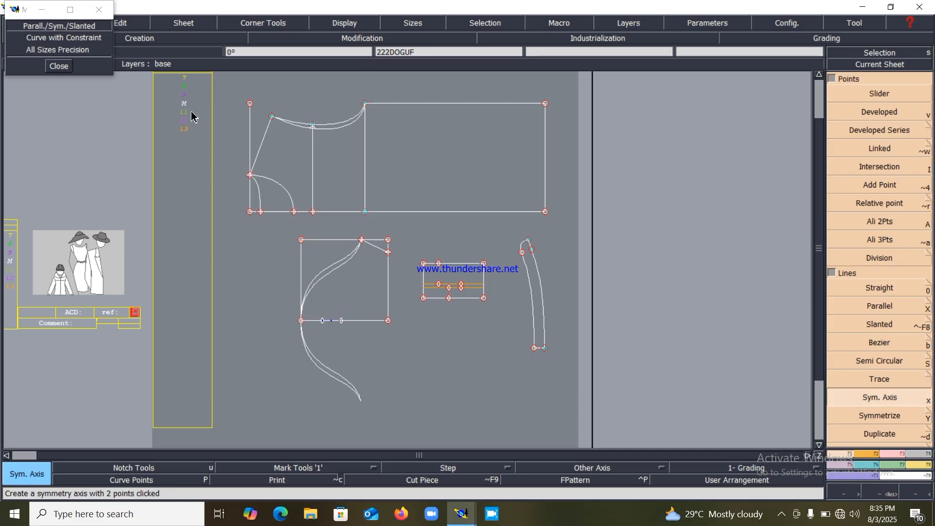
# - Turn on Curve with Constraint and symmetrize the S-curve piece's short slanted line and straight right edge about the new axis
pyautogui.click(62, 38)
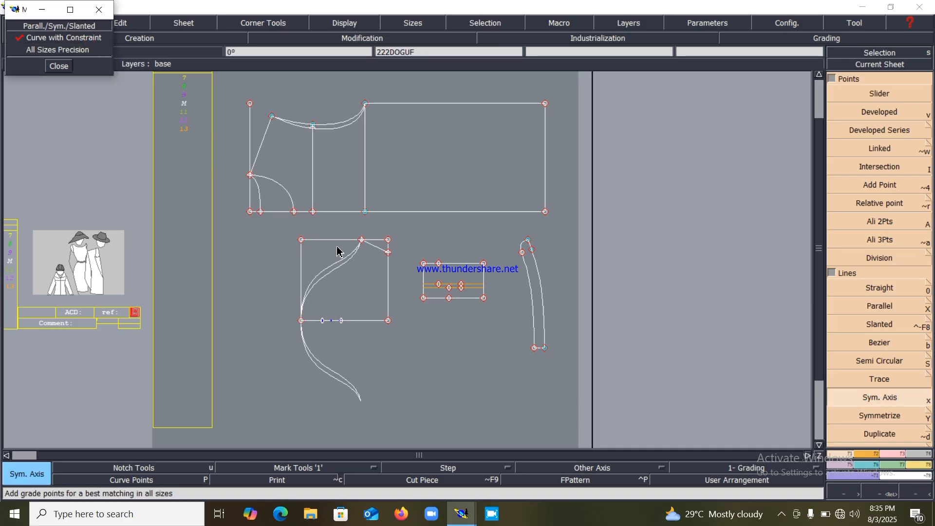
pyautogui.hotkey('shift', 'y')
pyautogui.click(374, 245)
pyautogui.click(387, 267)
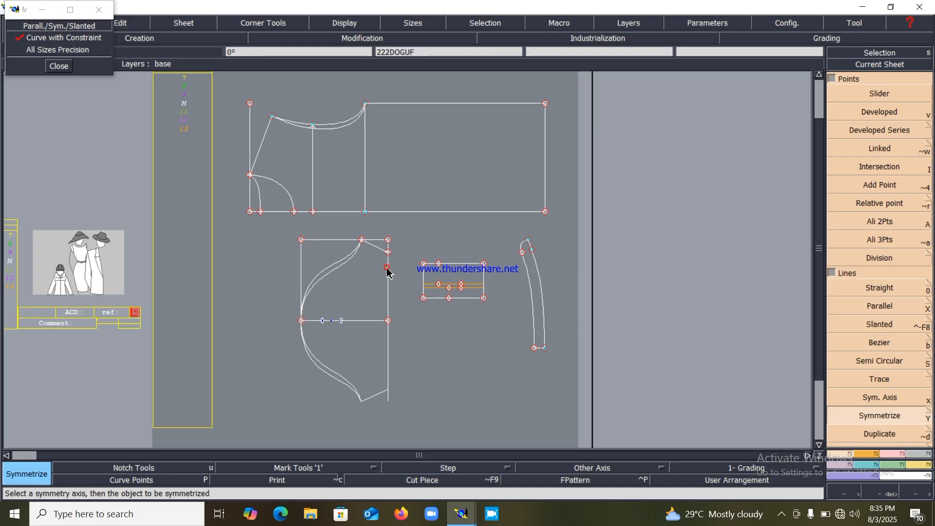
pyautogui.click(93, 35)
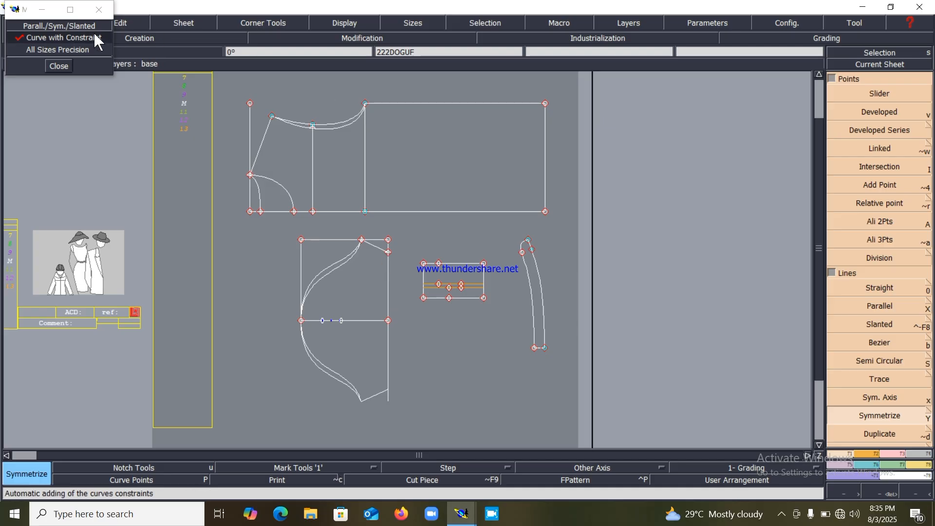
pyautogui.click(61, 65)
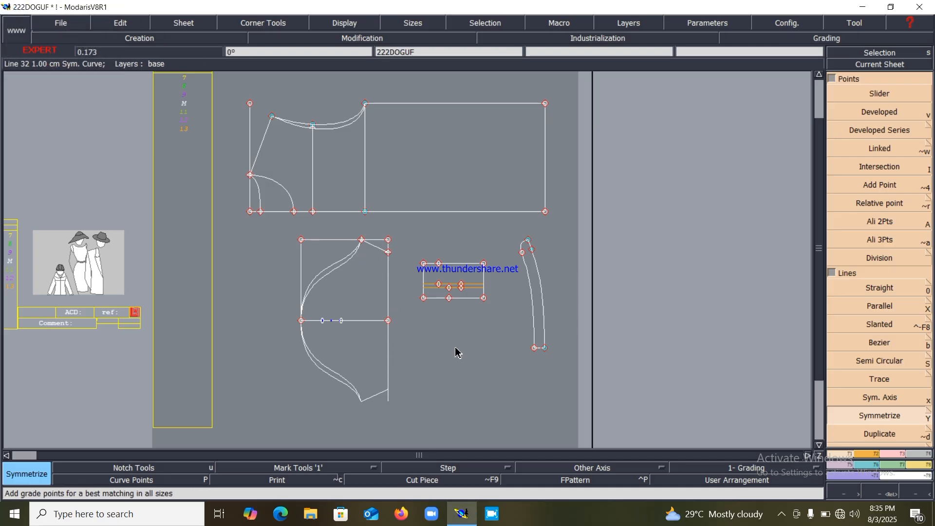
# - Apply a line seam of 1.5 cm at the beginning and end of the small rectangular piece's upper edge
pyautogui.press('Home')
pyautogui.press('Return')
pyautogui.moveTo(298, 98); pyautogui.dragTo(626, 372)
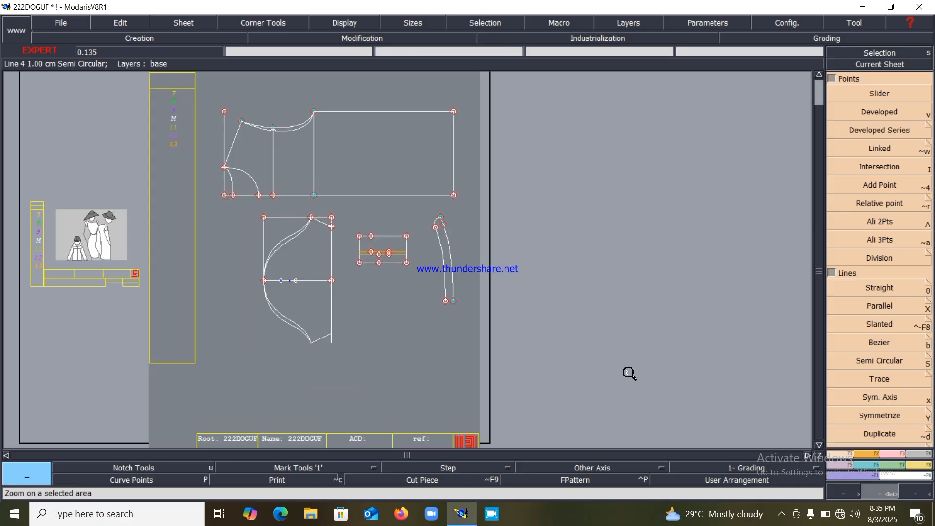
pyautogui.click(917, 455)
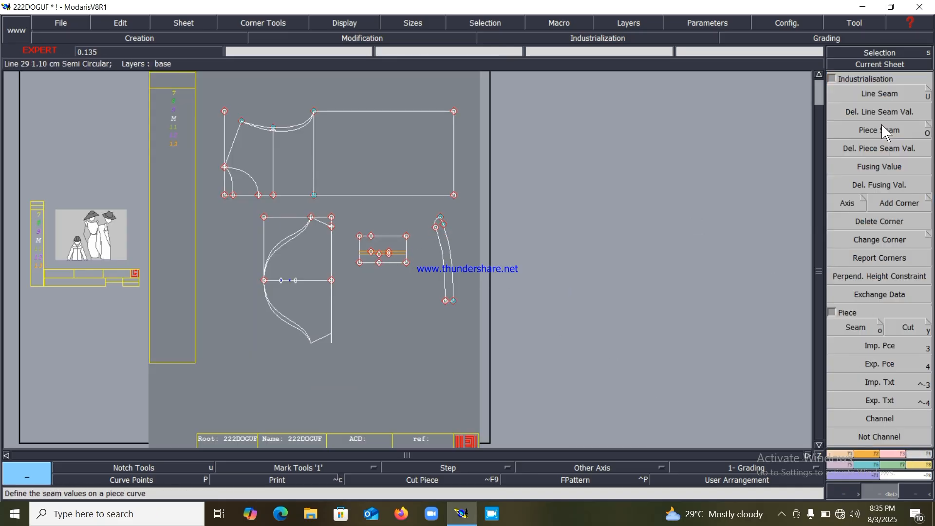
pyautogui.click(880, 95)
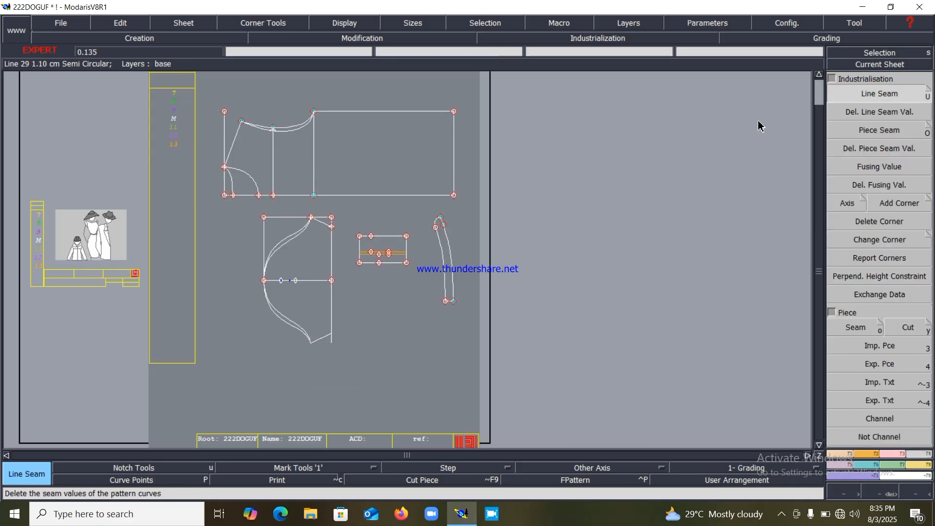
pyautogui.click(390, 234)
pyautogui.write('1.')
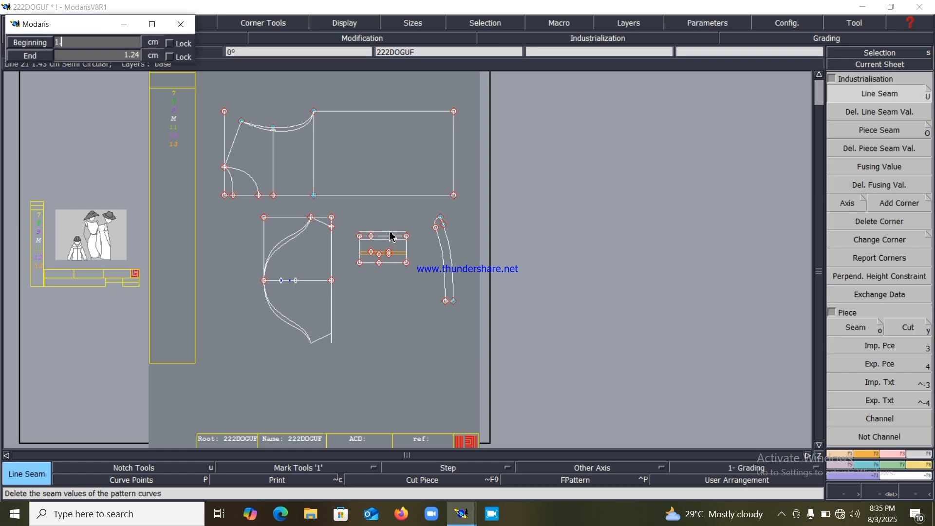
pyautogui.write('5')
pyautogui.press('Down')
pyautogui.write('1.5')
pyautogui.press('Return')
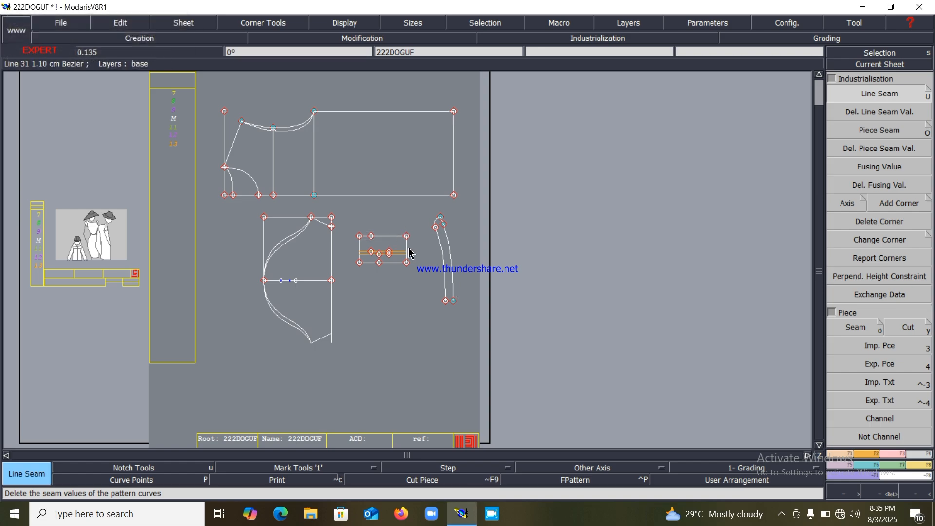
# - Apply a line seam of 1.5 cm at the beginning and end of the small rectangular piece's lower edge
pyautogui.click(393, 264)
pyautogui.write('1.5')
pyautogui.press('Down')
pyautogui.write('1.5')
pyautogui.press('Return')
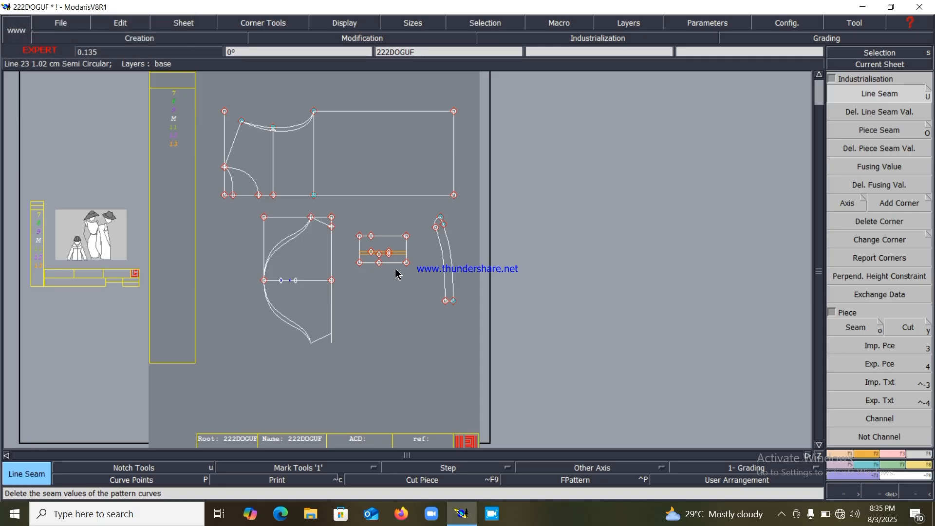
# - Apply a 3.5 cm line seam to the small rectangular piece's right edge
pyautogui.click(410, 251)
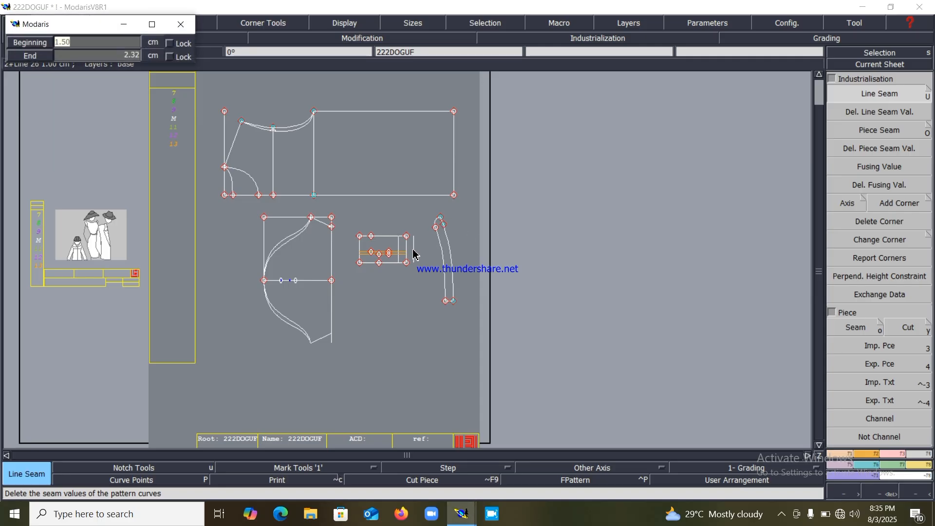
pyautogui.write('3.5')
pyautogui.press('Down')
pyautogui.write('3')
pyautogui.press('Return')
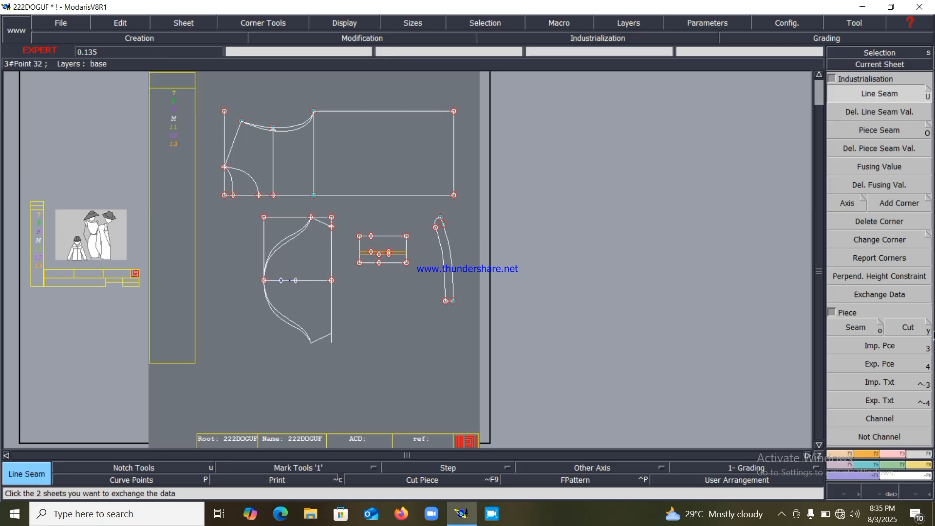
# - Extract seam pieces from the curved strip, the small rectangle, the mirrored S-curve shape and the body with its shallow and deep necklines
pyautogui.click(857, 328)
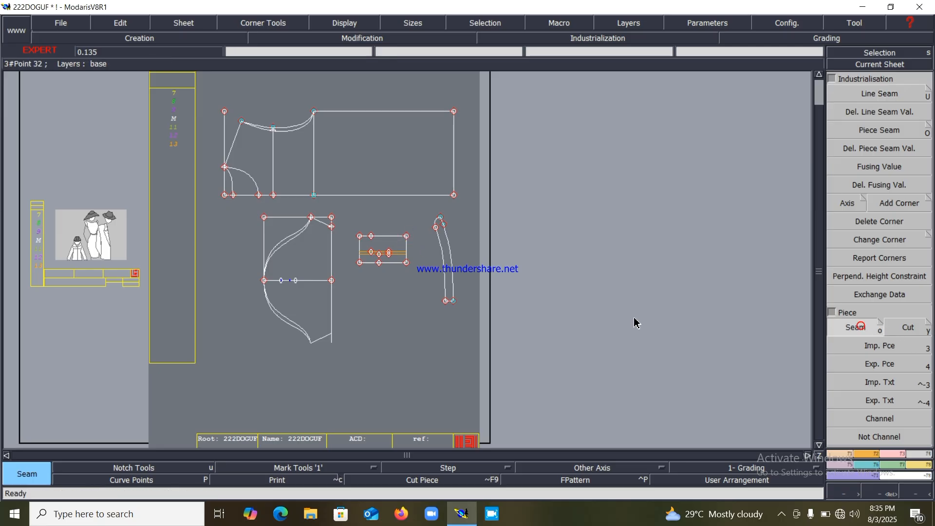
pyautogui.click(447, 258)
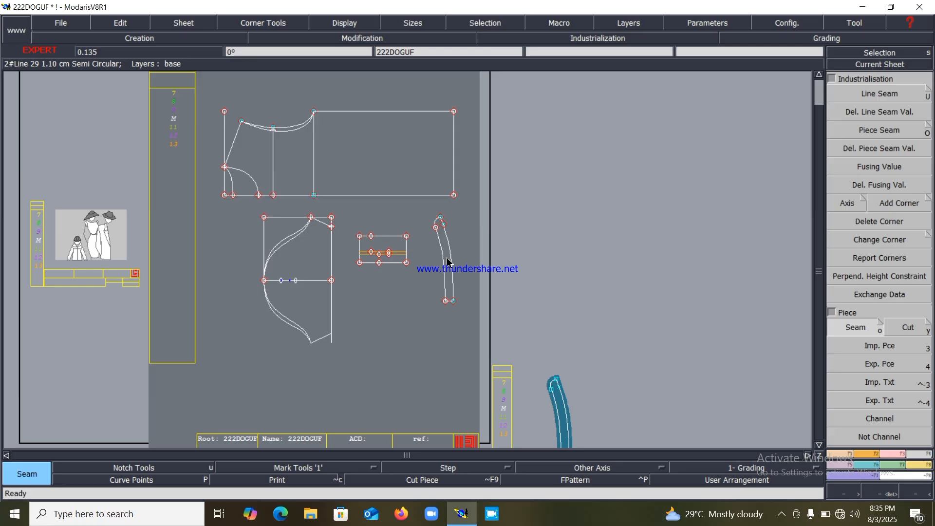
pyautogui.click(388, 261)
pyautogui.click(387, 259)
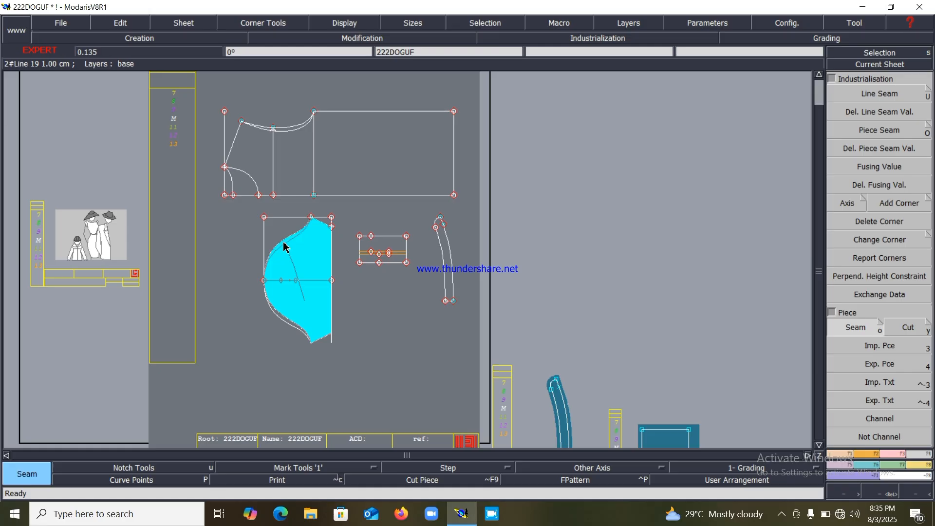
pyautogui.click(302, 270)
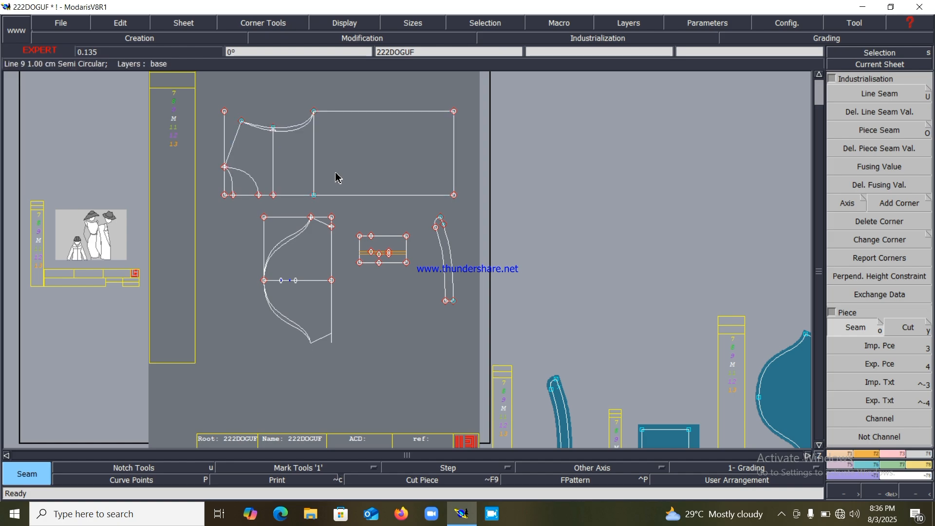
pyautogui.press('j')
pyautogui.press('Return')
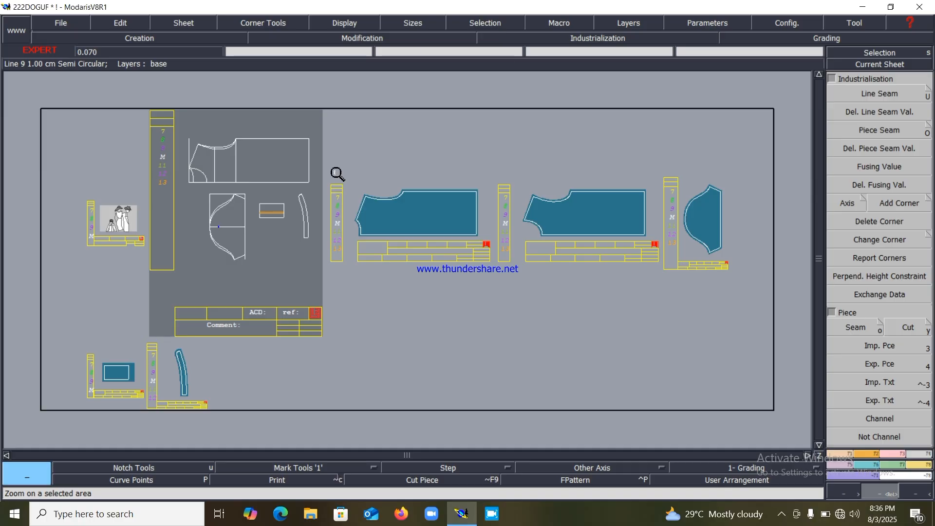
# - Mirror the shallow-neck body piece with Sym 2Pts about its long lower edge to make the full piece
pyautogui.moveTo(341, 176); pyautogui.dragTo(494, 265)
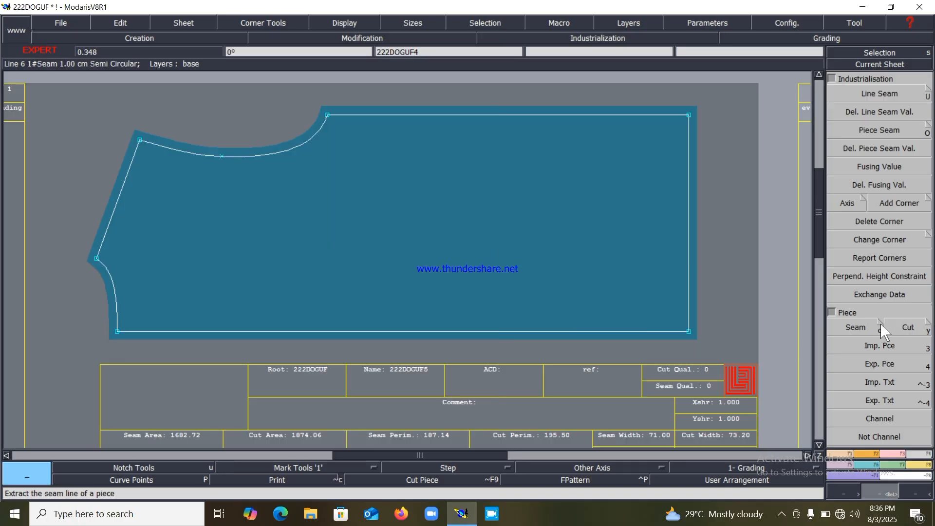
pyautogui.click(845, 299)
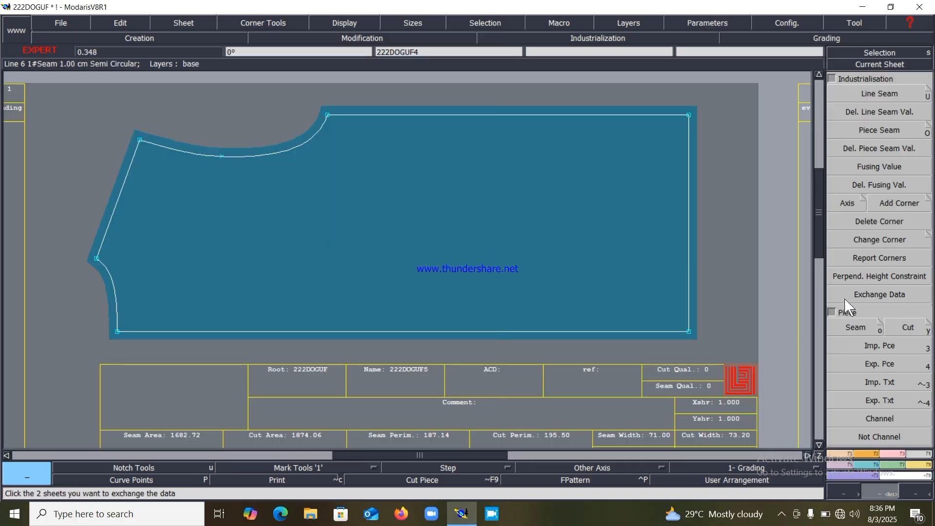
pyautogui.press('F5')
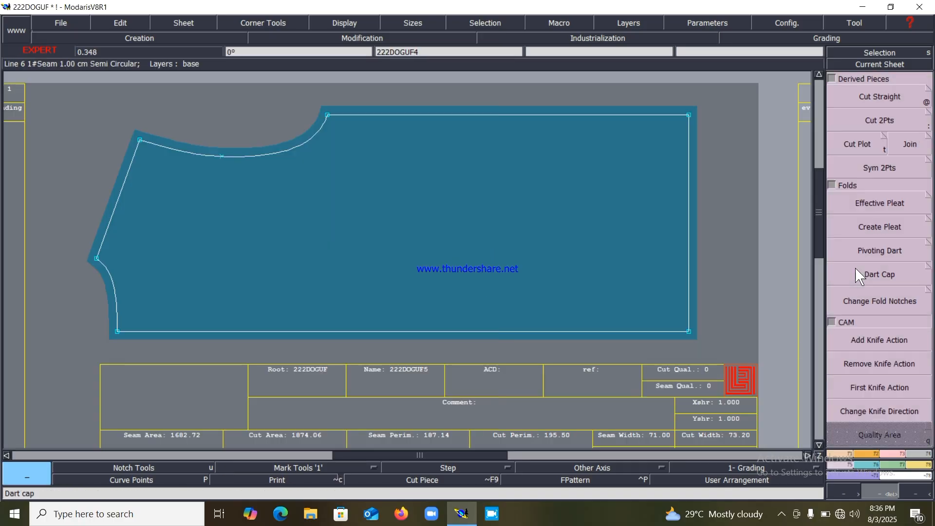
pyautogui.click(874, 169)
pyautogui.click(688, 331)
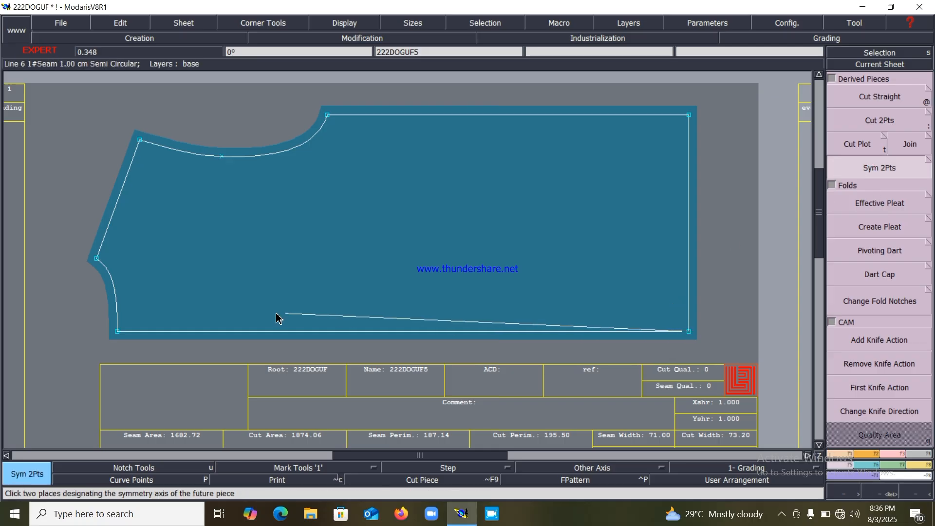
pyautogui.click(117, 332)
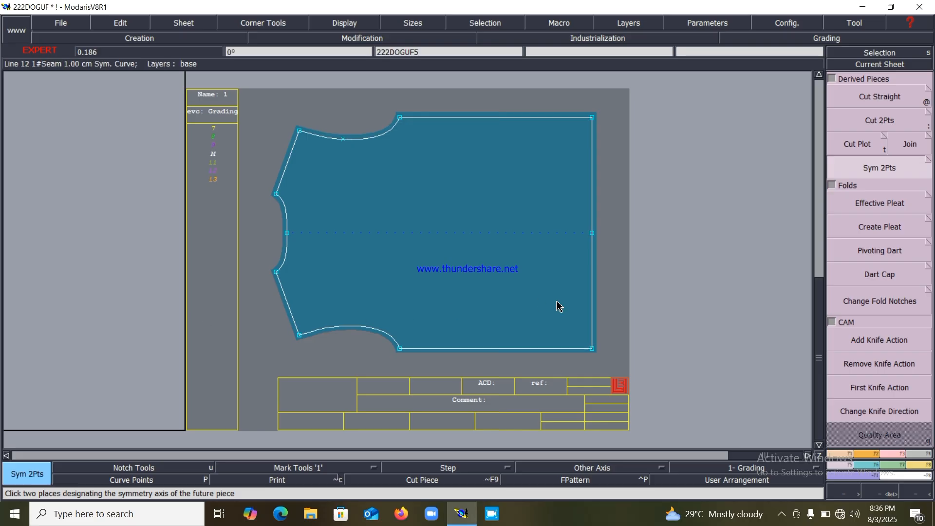
# - Mirror the deep-neck body piece with Sym 2Pts about its long lower edge to make the full piece
pyautogui.press('pagedown')
pyautogui.click(700, 312)
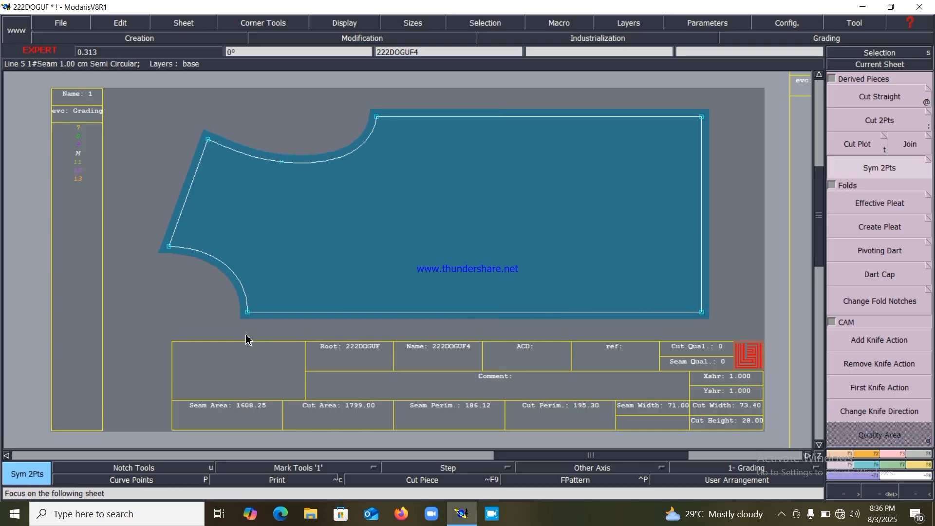
pyautogui.click(247, 311)
# - Mirror the curved strip piece with Sym 2Pts about its short straight end
pyautogui.press('pagedown')
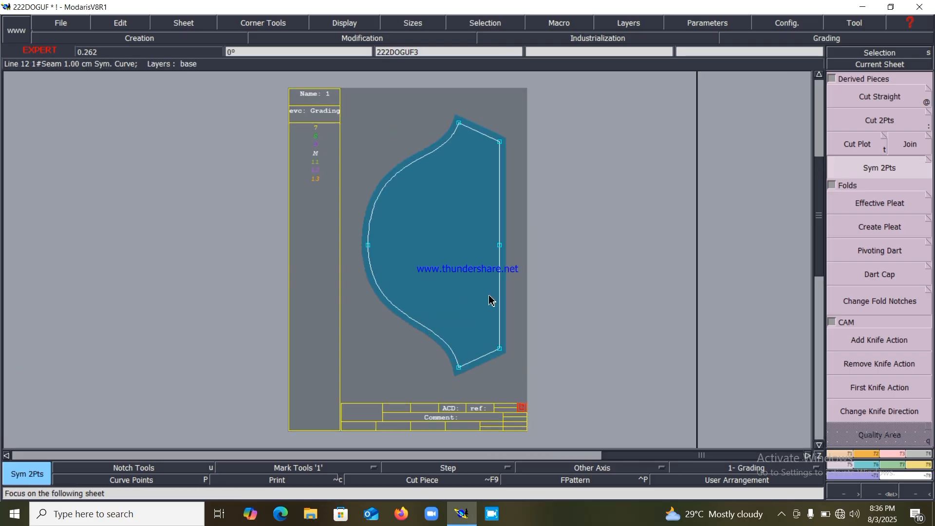
pyautogui.press('pagedown')
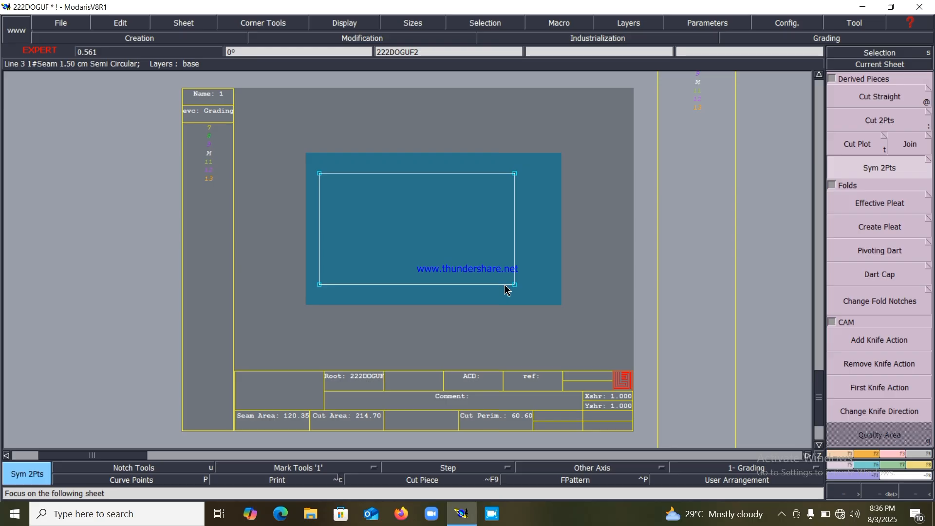
pyautogui.press('pagedown')
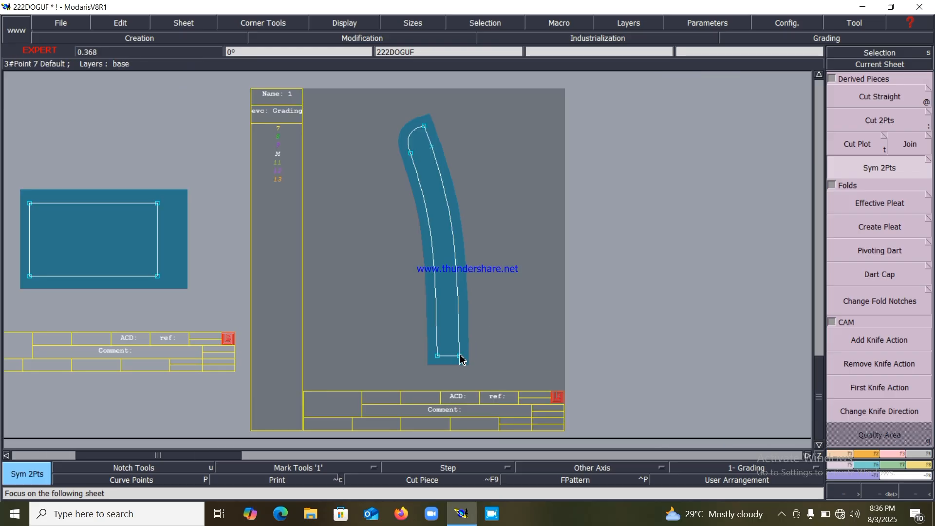
pyautogui.click(437, 357)
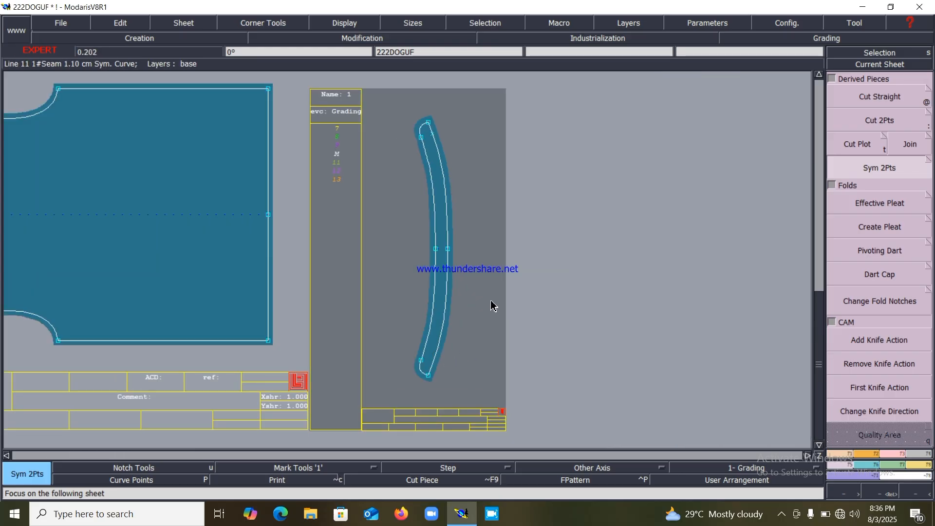
# - Bring all sheets into view and save the model
pyautogui.press('j')
pyautogui.press('Return')
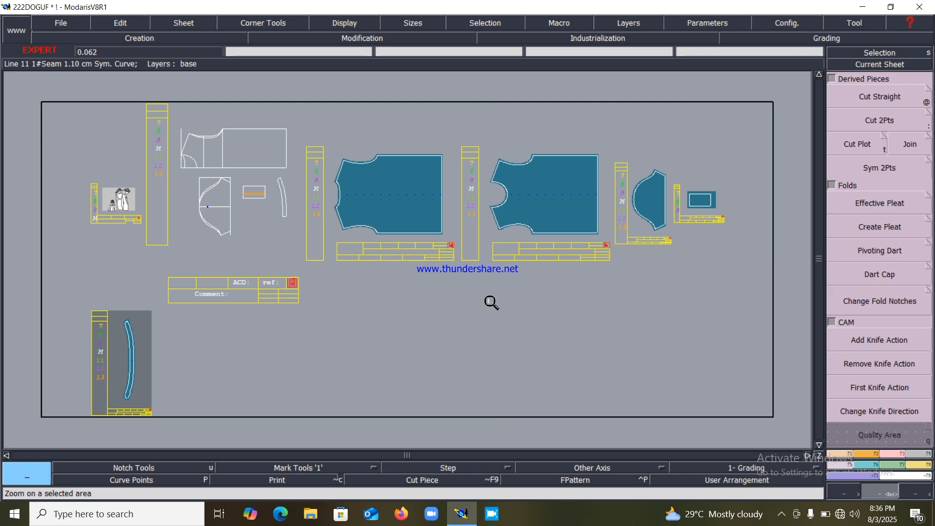
pyautogui.hotkey('ctrl', 's')
pyautogui.click(383, 332)
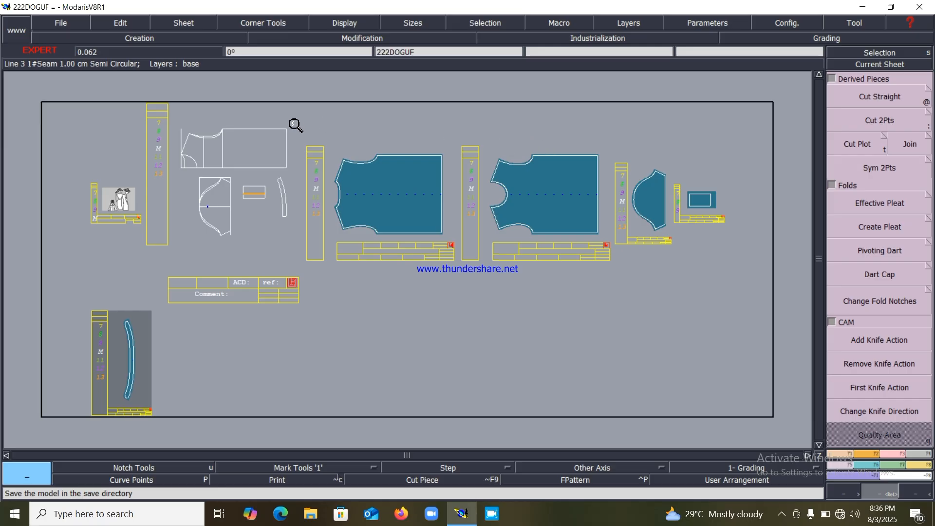
# - Set the line seam allowance on the straight hem edge of the shallow-neck body piece to 2.2 cm at both ends
pyautogui.moveTo(156, 108); pyautogui.dragTo(735, 330)
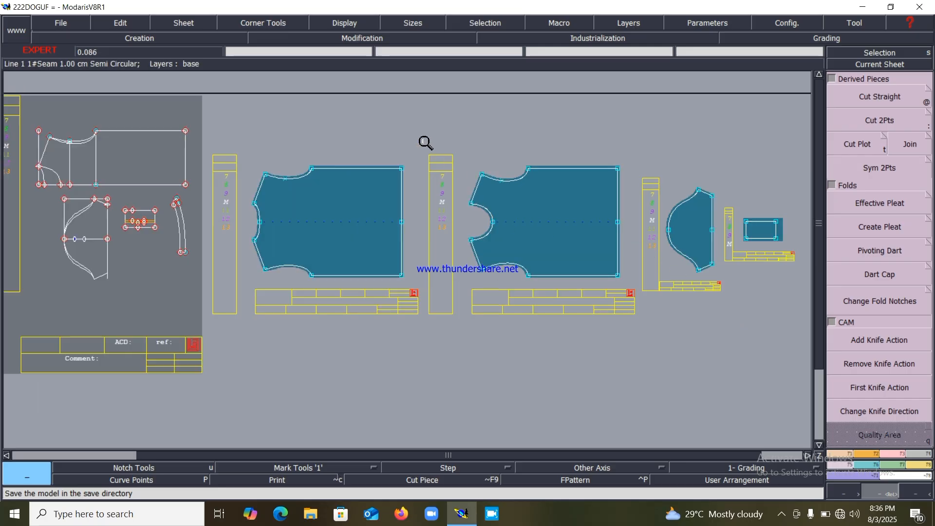
pyautogui.click(402, 222)
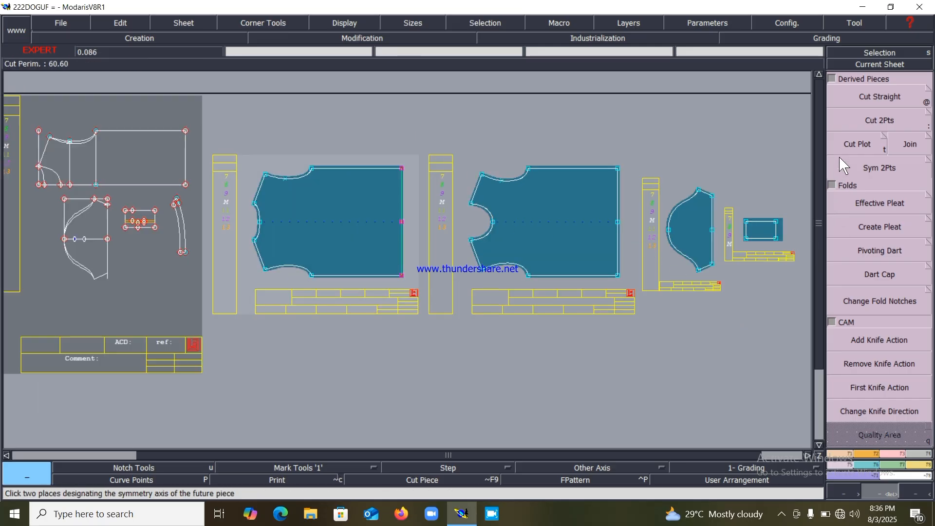
pyautogui.click(919, 453)
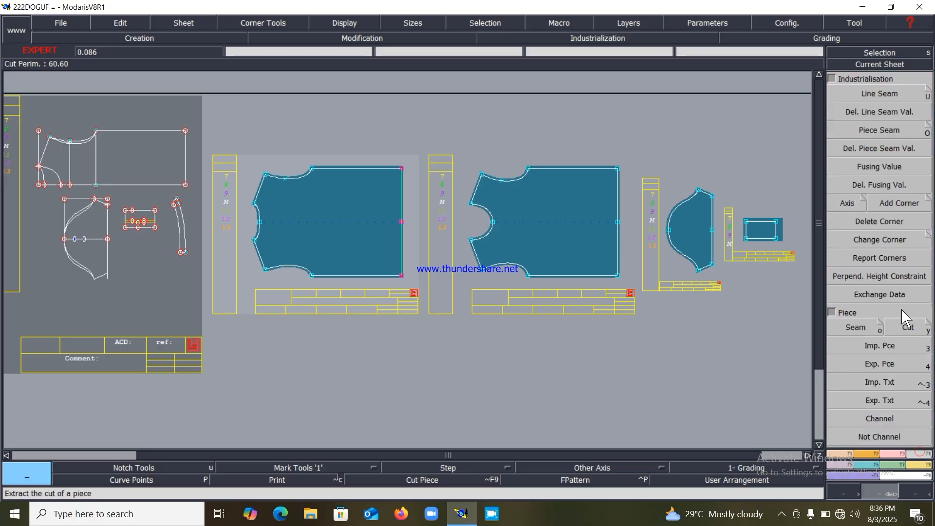
pyautogui.click(887, 94)
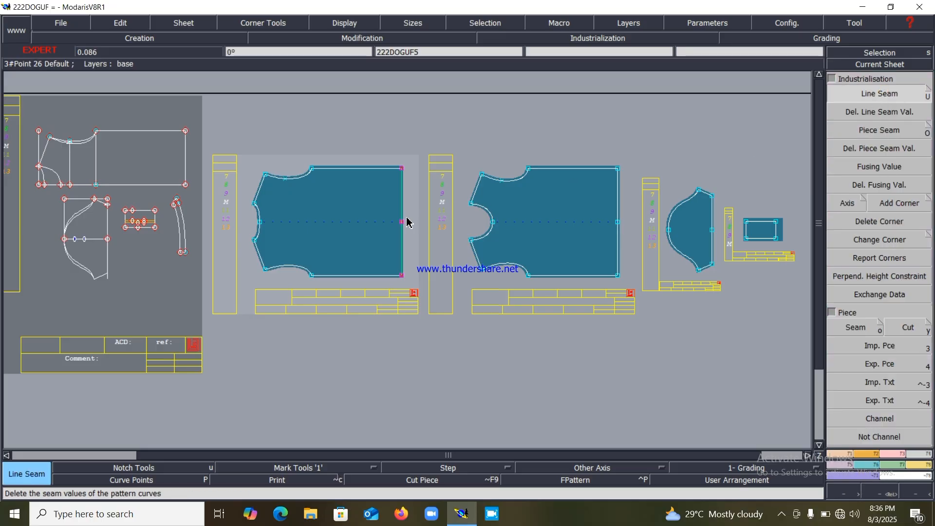
pyautogui.click(406, 239)
pyautogui.write('2')
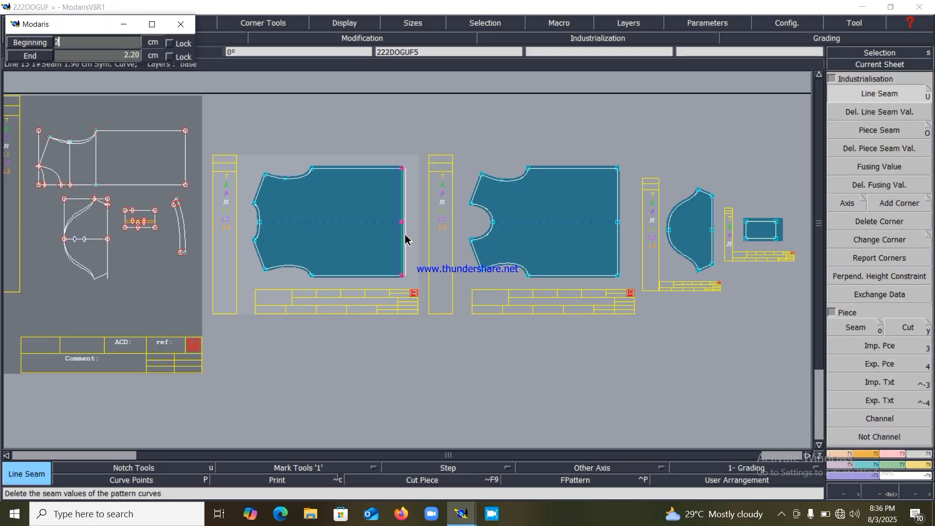
pyautogui.write('.2')
pyautogui.press('Tab')
pyautogui.press('Return')
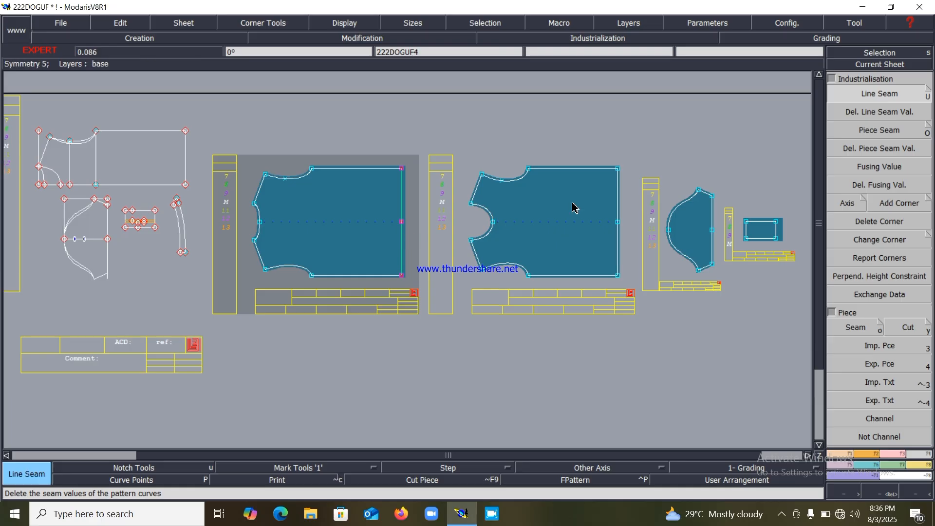
# - Apply the same 2.2 cm line seam to the hem edges of the deep-neck body piece and the sleeve piece
pyautogui.click(619, 267)
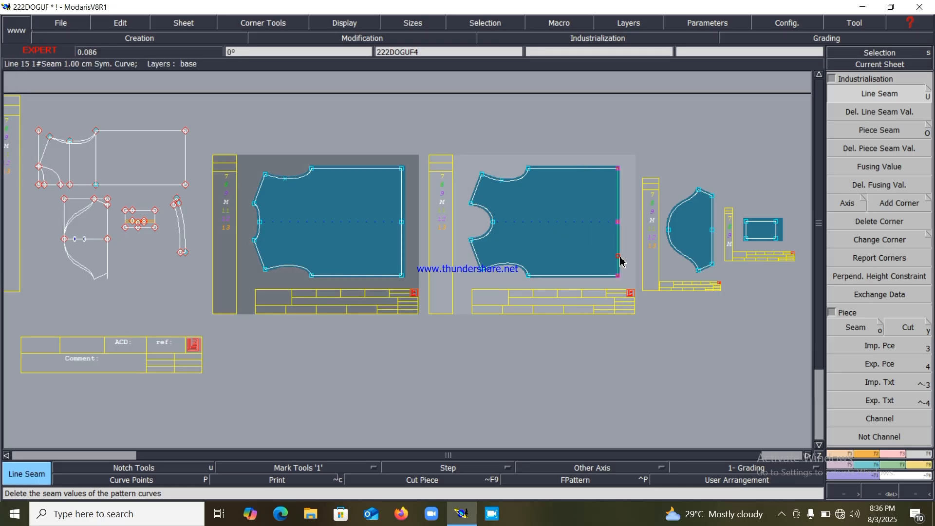
pyautogui.press('Return')
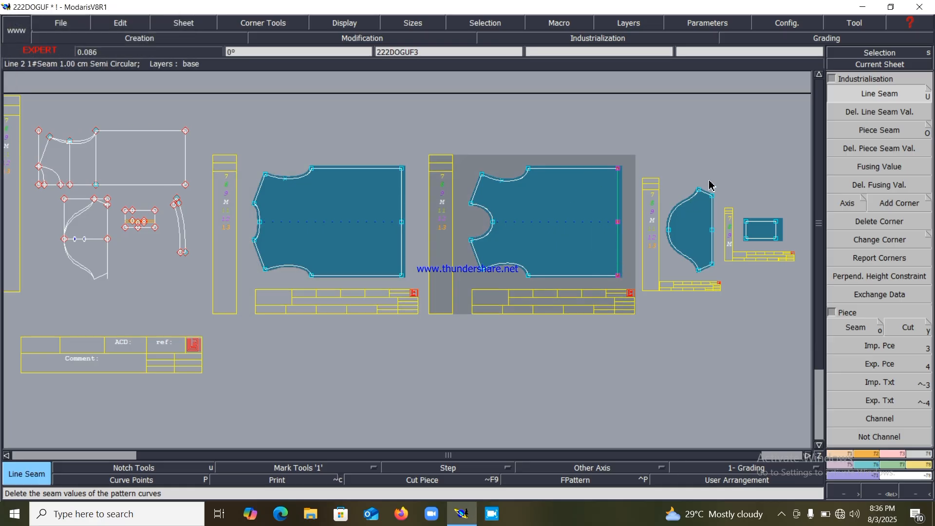
pyautogui.click(712, 259)
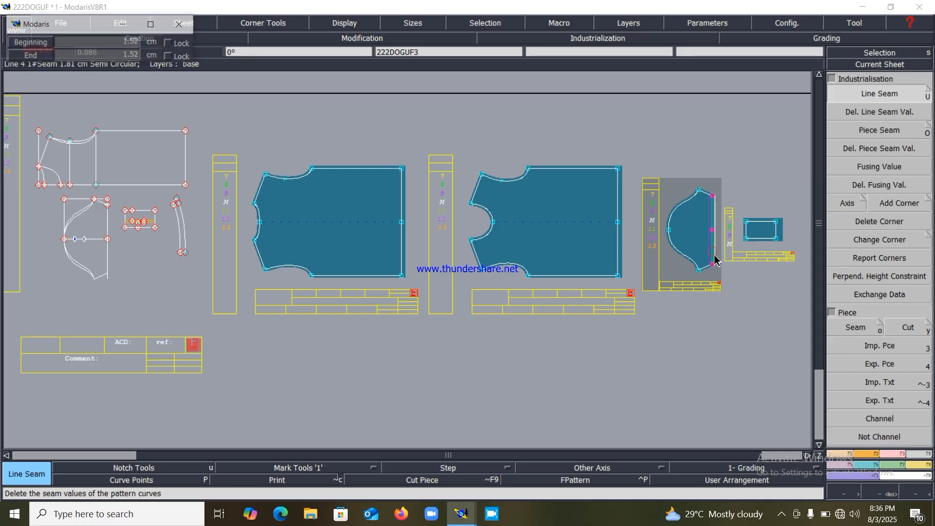
pyautogui.press('Return')
# - Change the sleeve hem's upper seam corner to the Next Symmetry corner type
pyautogui.moveTo(697, 166); pyautogui.dragTo(724, 289)
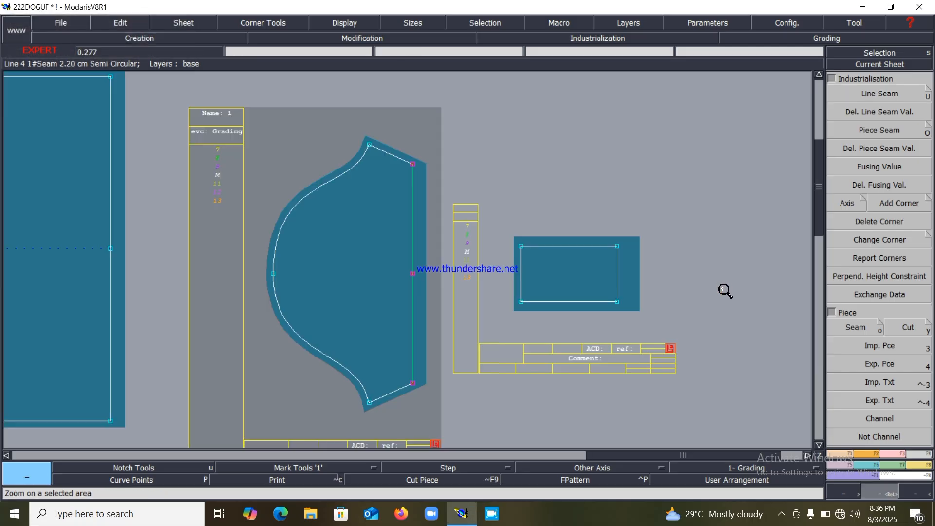
pyautogui.click(418, 124)
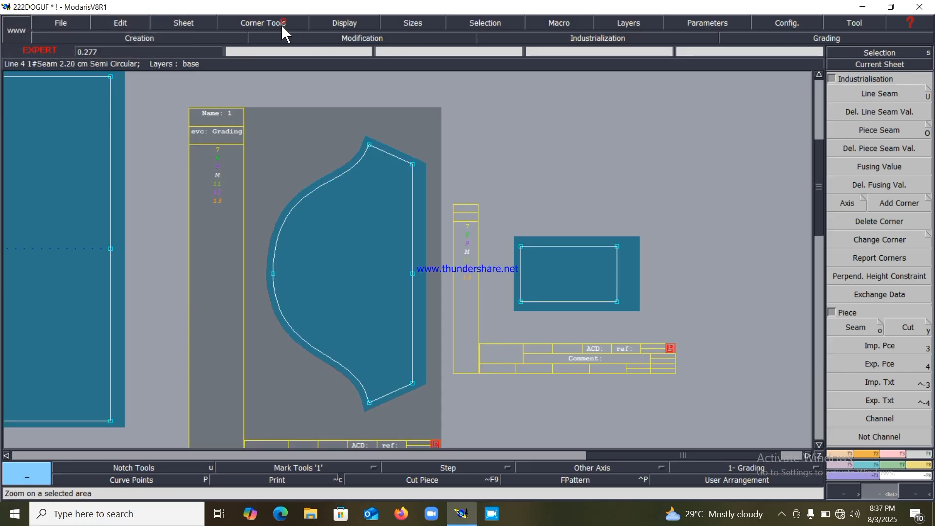
pyautogui.click(282, 25)
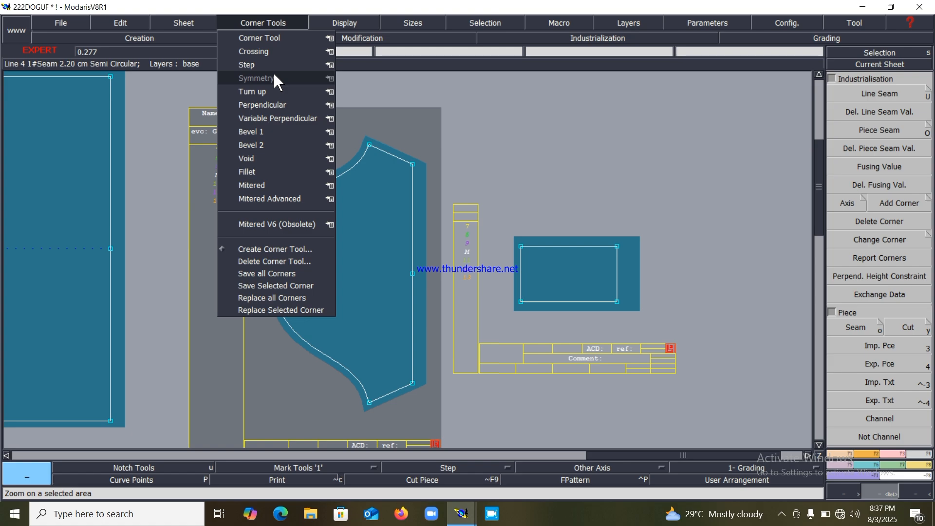
pyautogui.moveTo(304, 78)
pyautogui.click(368, 107)
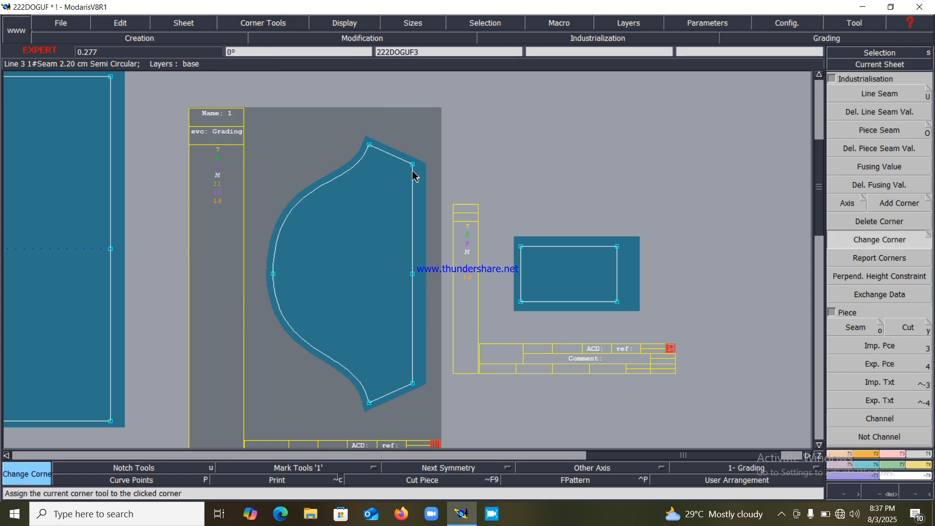
# - Change the sleeve hem's lower seam corner to the Previous Symmetry corner type
pyautogui.click(283, 23)
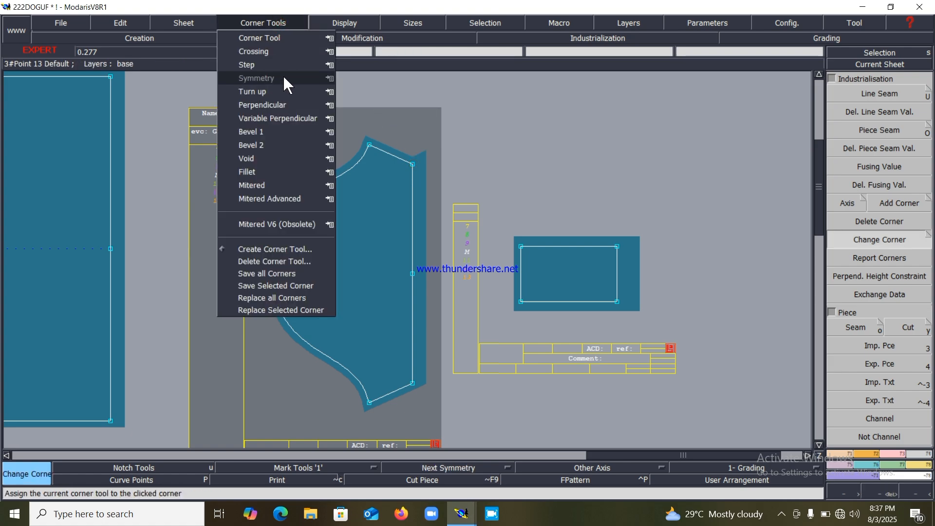
pyautogui.moveTo(285, 80)
pyautogui.click(376, 88)
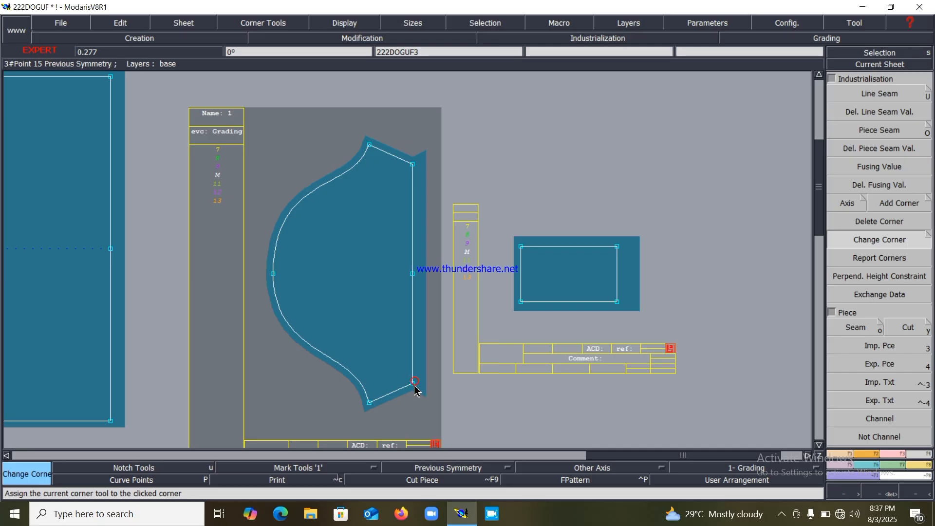
pyautogui.middleClick(420, 388)
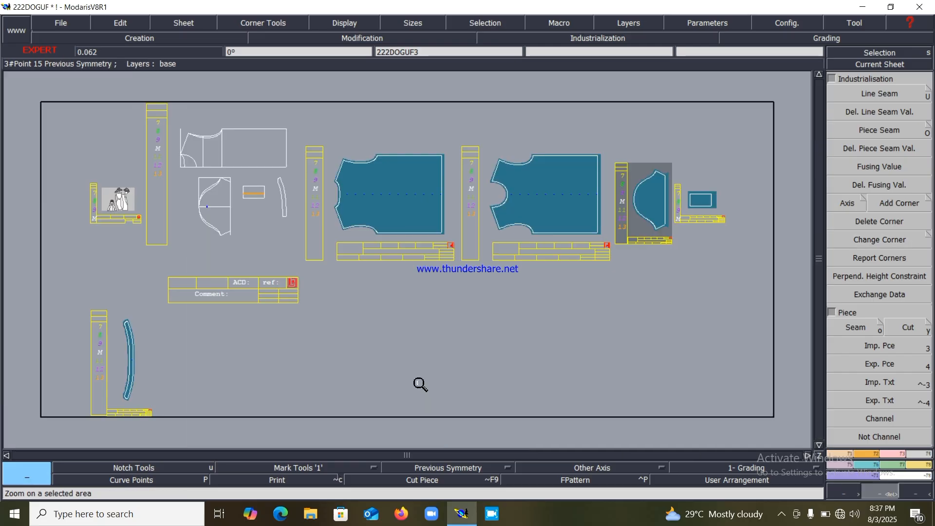
# - Save the model to its existing file 222DOGUF.mdl
pyautogui.hotkey('ctrl', 's')
pyautogui.click(394, 331)
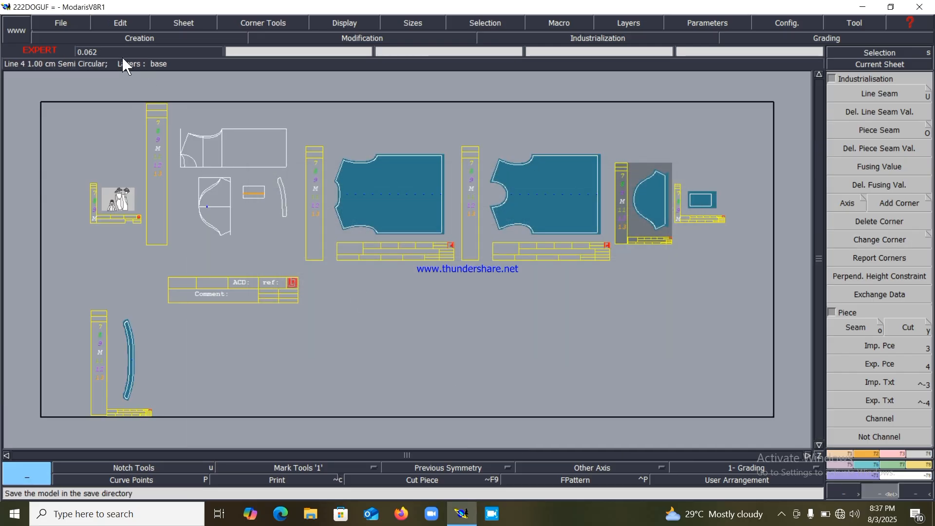
pyautogui.click(68, 22)
pyautogui.click(49, 72)
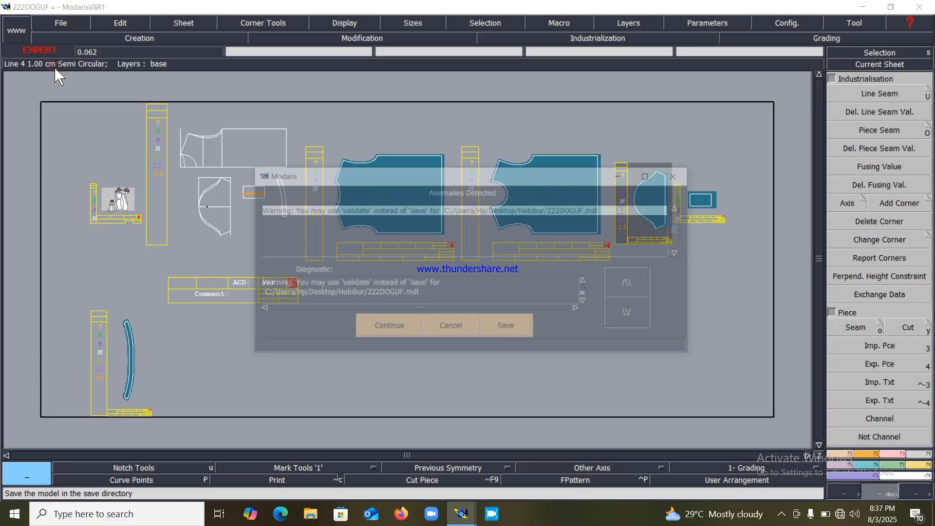
pyautogui.click(441, 330)
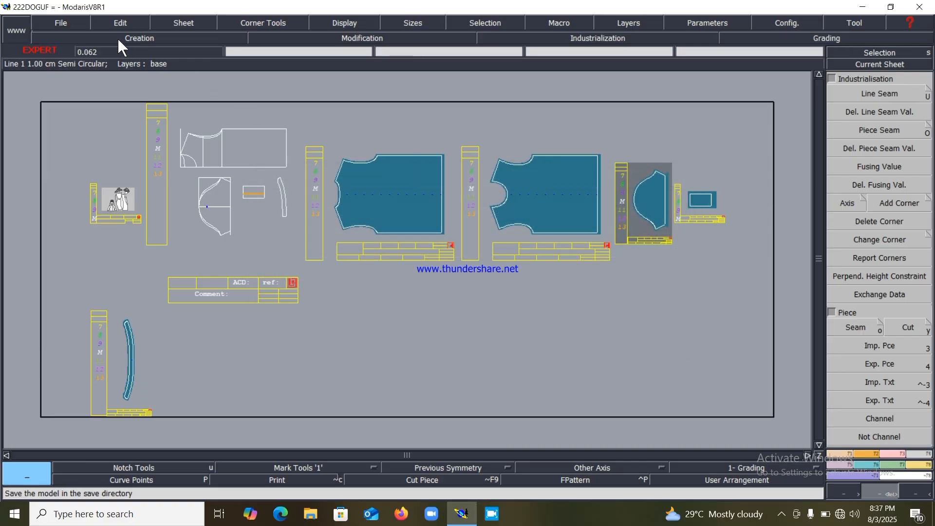
pyautogui.click(65, 24)
pyautogui.click(65, 75)
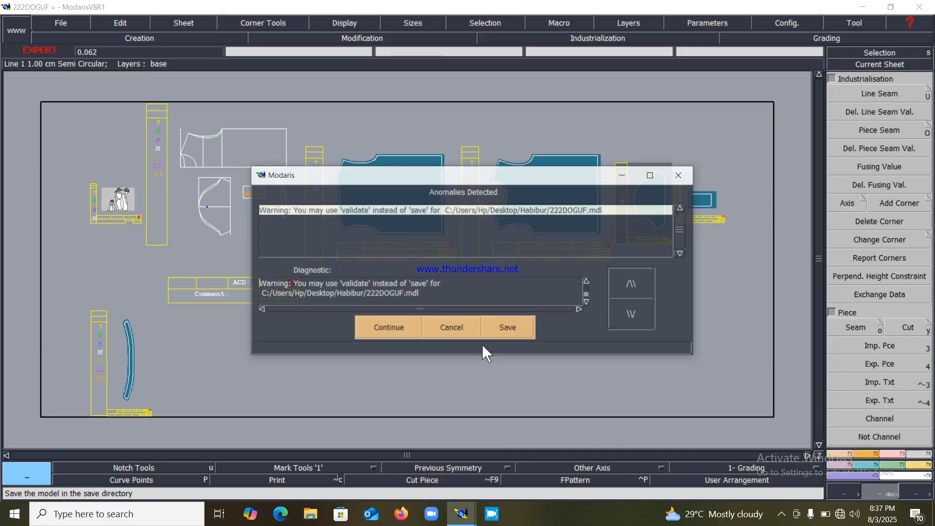
pyautogui.click(406, 334)
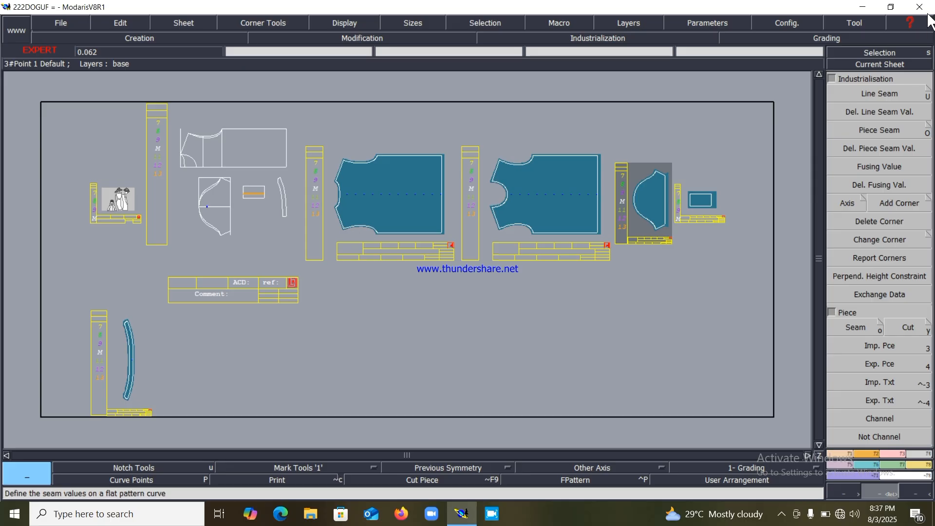
pyautogui.click(781, 514)
pyautogui.click(784, 465)
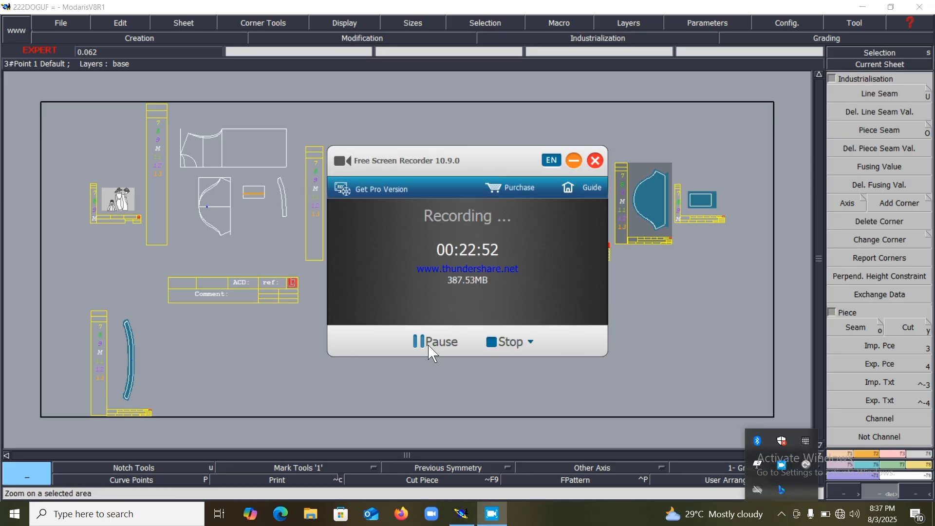